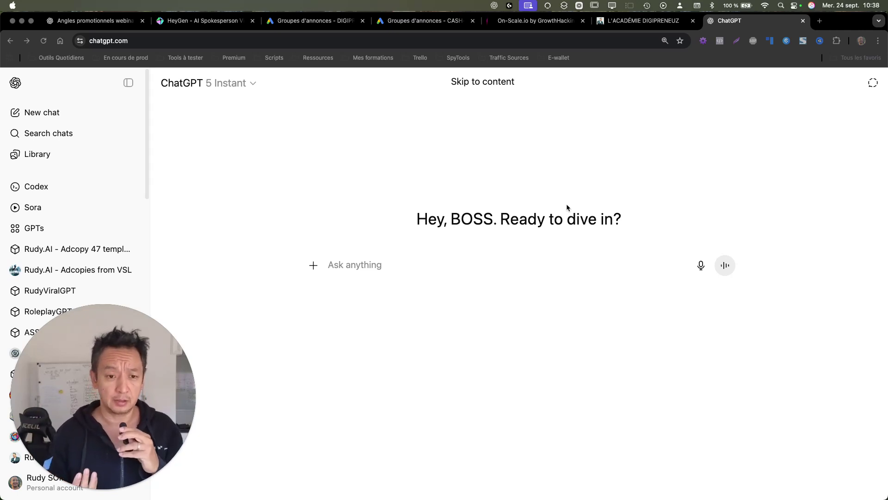
# Step: Open the earlier ChatGPT chat 'Reformuler description insp…' and scroll up to its original French prompt
pyautogui.moveTo(128, 385); pyautogui.dragTo(797, 154)
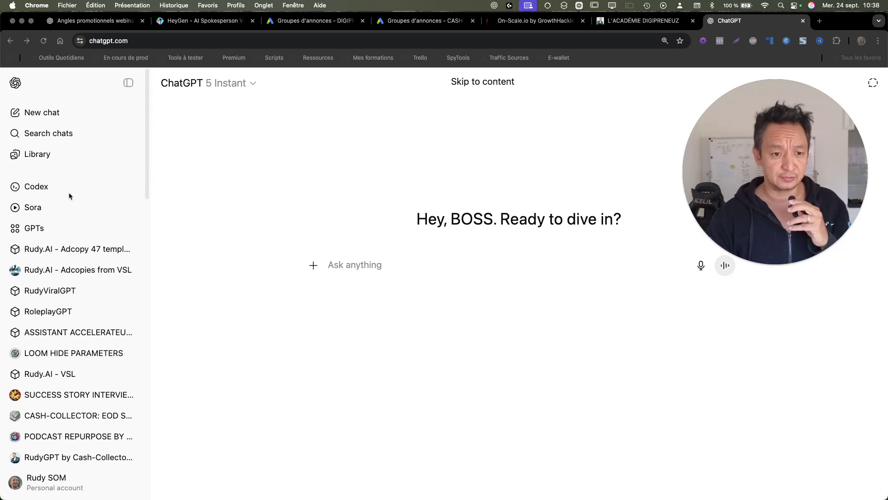
pyautogui.scroll(-5, 66, 357)
pyautogui.scroll(-8, 66, 356)
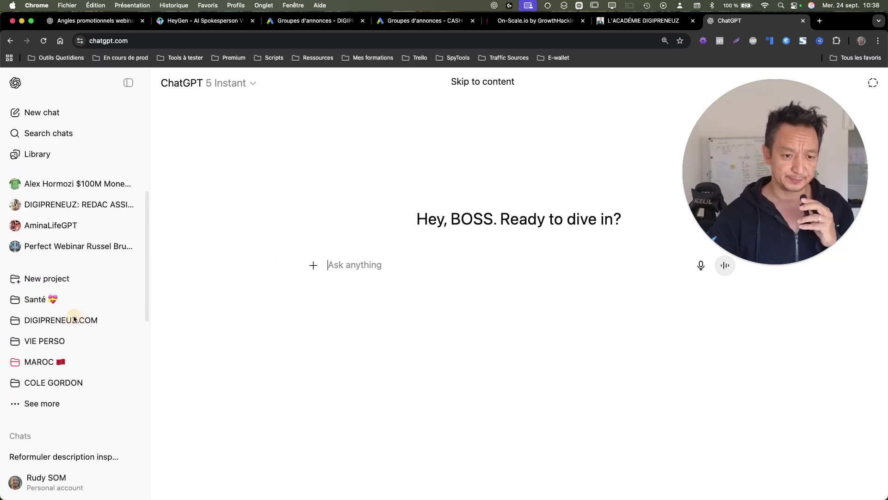
pyautogui.scroll(13, 71, 314)
pyautogui.scroll(-12, 75, 250)
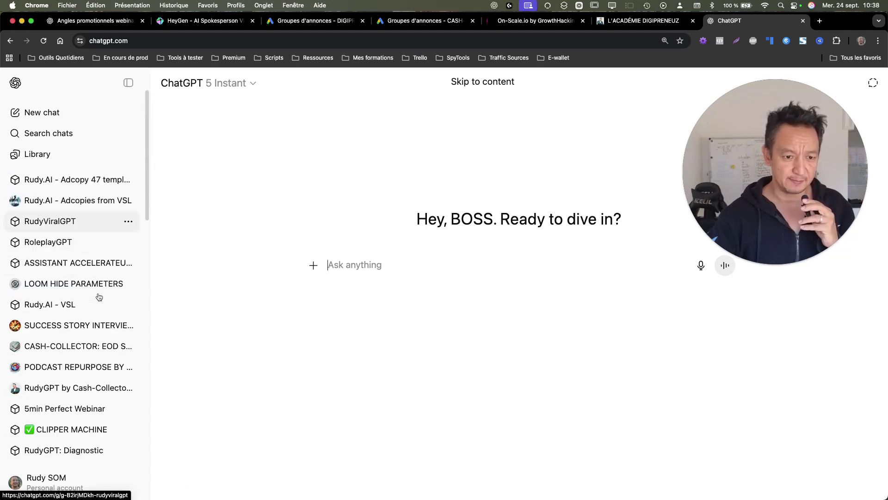
pyautogui.scroll(-7, 75, 319)
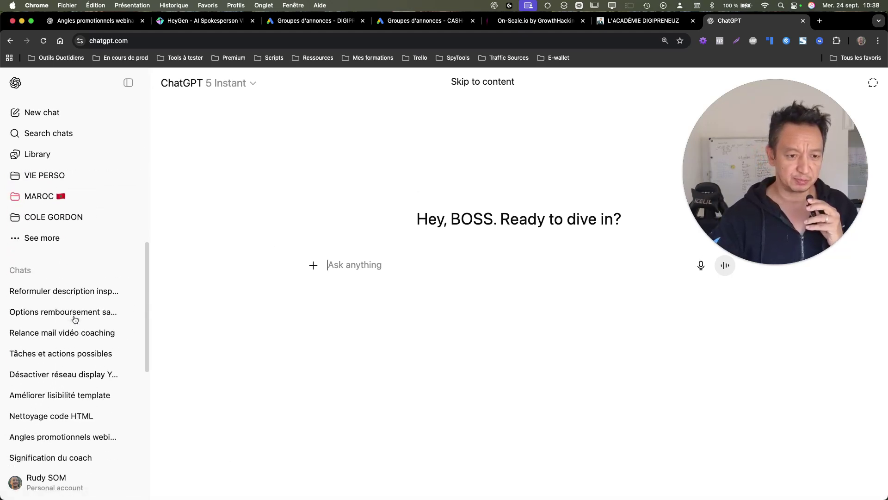
pyautogui.click(80, 290)
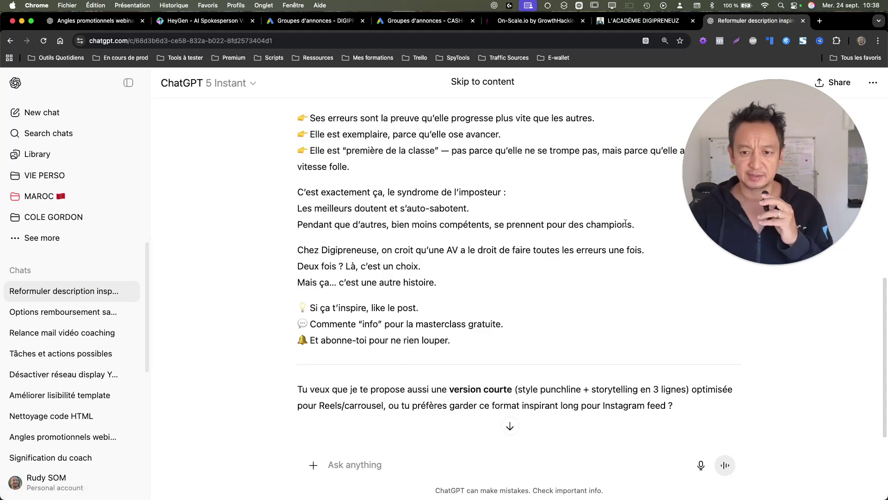
pyautogui.moveTo(853, 188); pyautogui.dragTo(217, 339)
pyautogui.scroll(10, 510, 213)
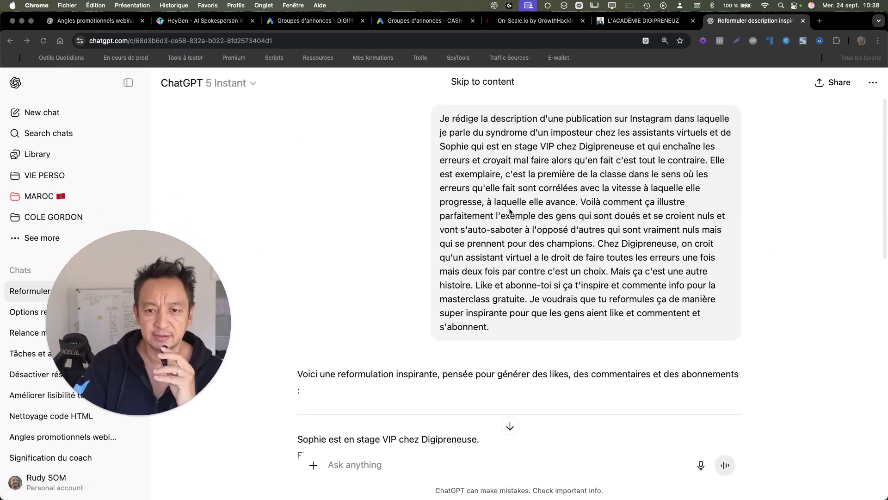
pyautogui.click(820, 23)
# Step: Load the Instagram profile page in a new tab
pyautogui.write('inst')
pyautogui.press('Down')
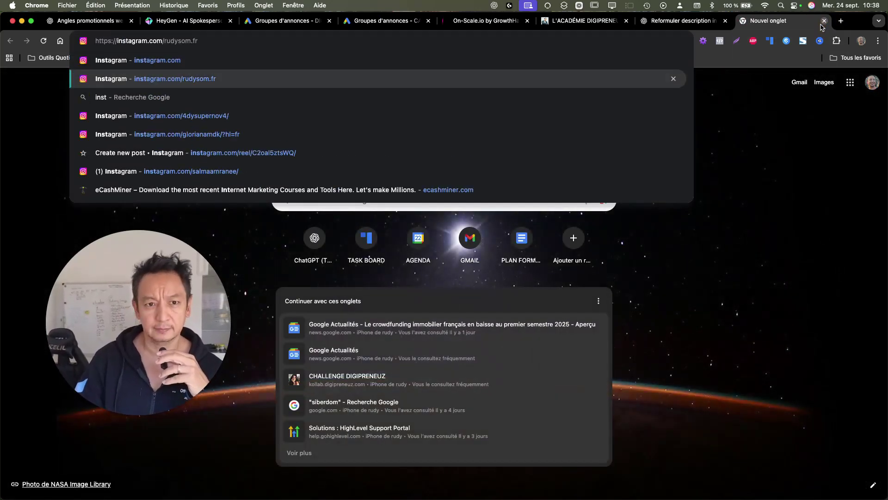
pyautogui.press('Return')
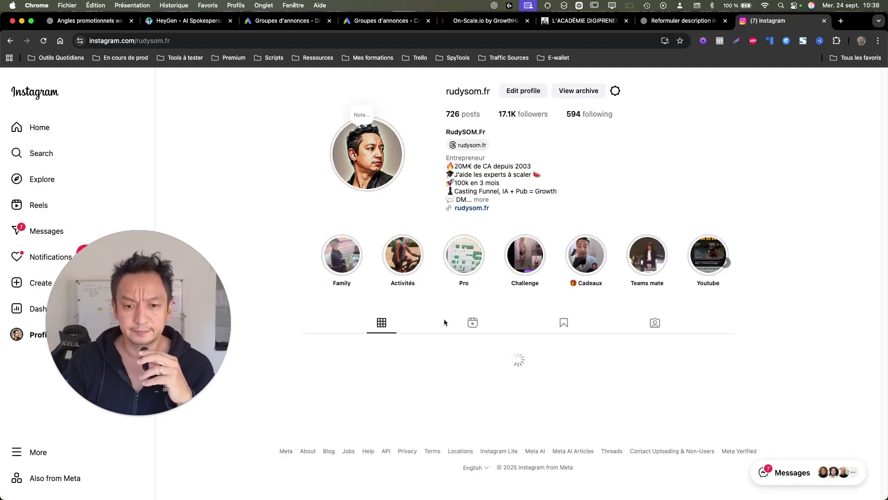
pyautogui.scroll(-5, 424, 274)
pyautogui.scroll(-4, 425, 276)
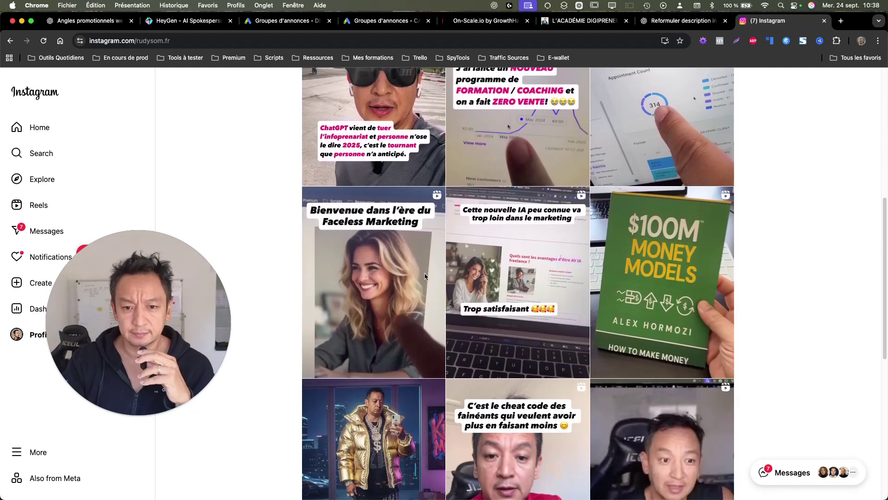
pyautogui.scroll(5, 508, 260)
pyautogui.scroll(3, 202, 192)
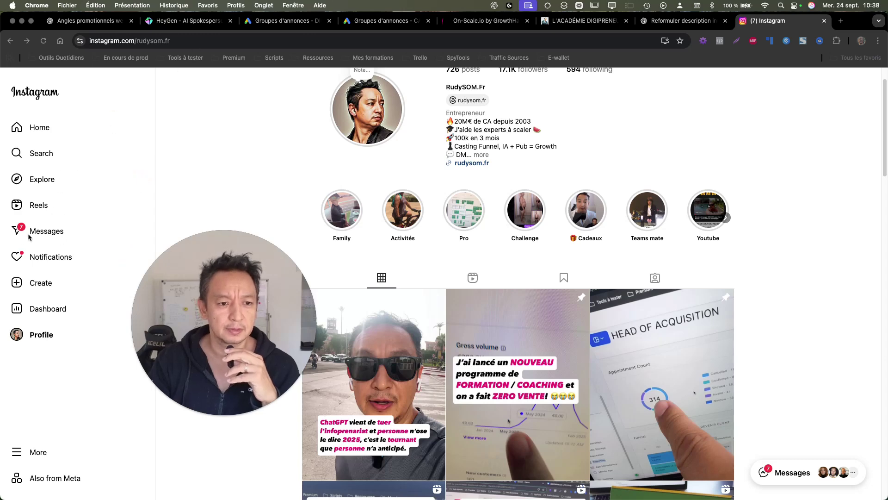
# Step: Open the Instagram notifications, then the Messages panel, and the conversation containing the shared reel
pyautogui.click(46, 259)
pyautogui.moveTo(245, 301); pyautogui.dragTo(755, 184)
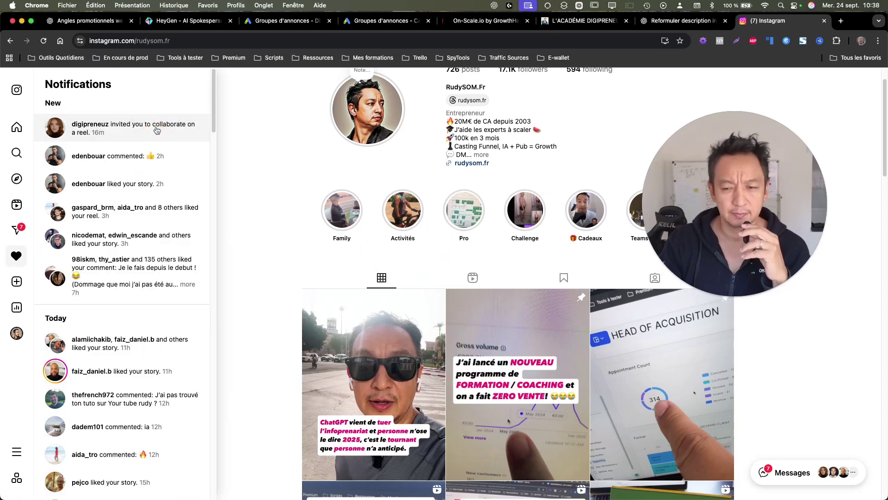
pyautogui.click(157, 130)
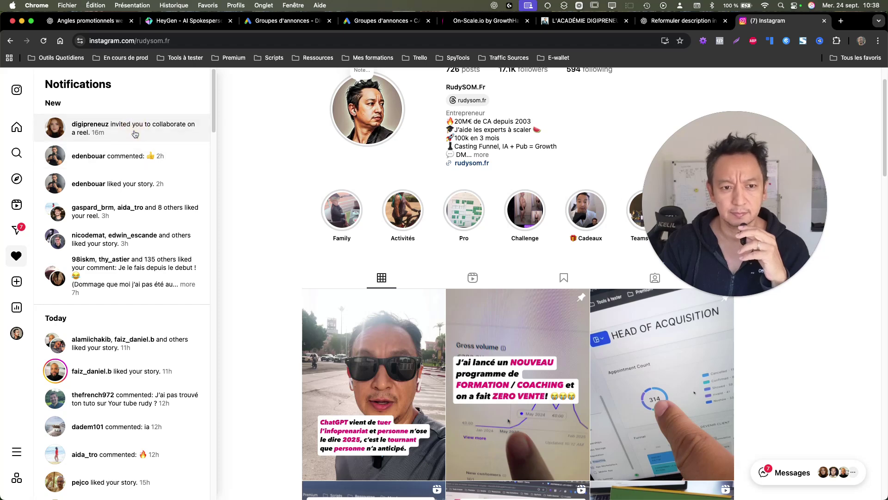
pyautogui.click(777, 473)
pyautogui.moveTo(704, 209); pyautogui.dragTo(313, 222)
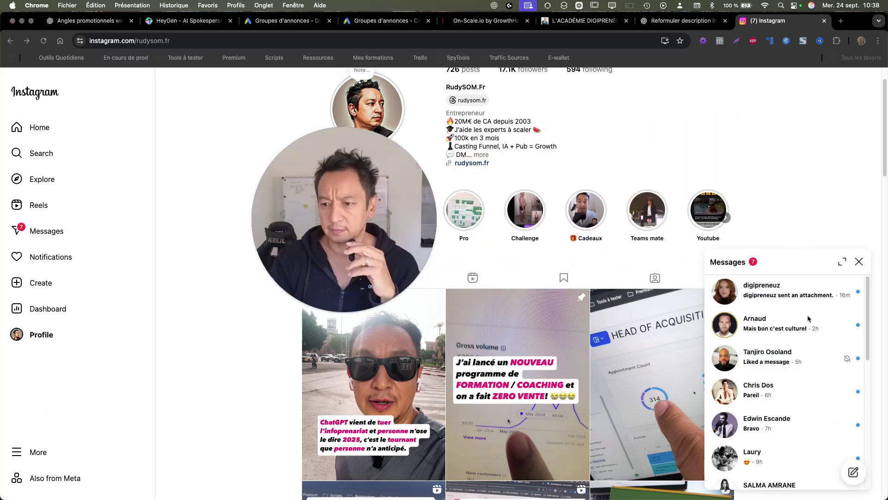
pyautogui.click(805, 293)
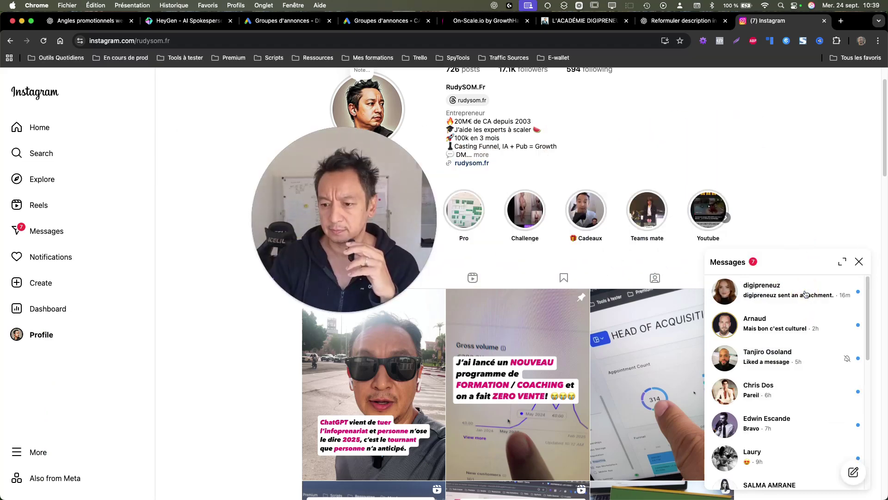
pyautogui.click(805, 294)
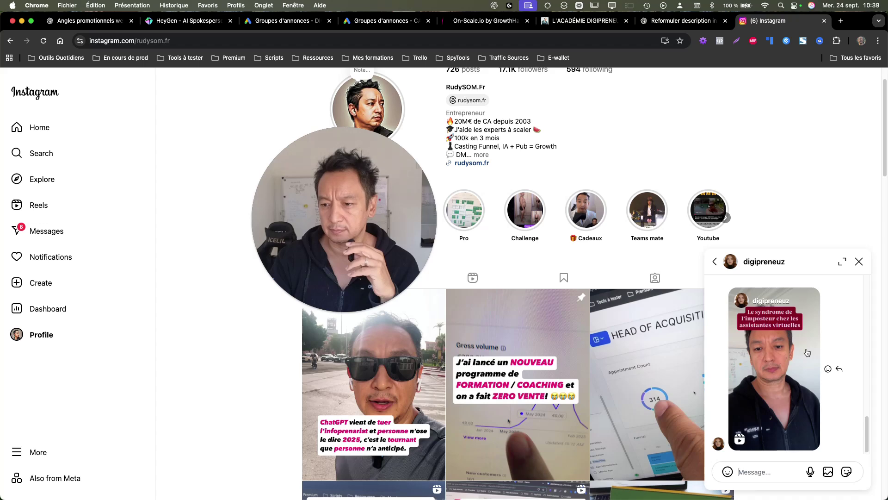
# Step: Open the shared impostor-syndrome reel as a full post and unmute its sound
pyautogui.click(788, 351)
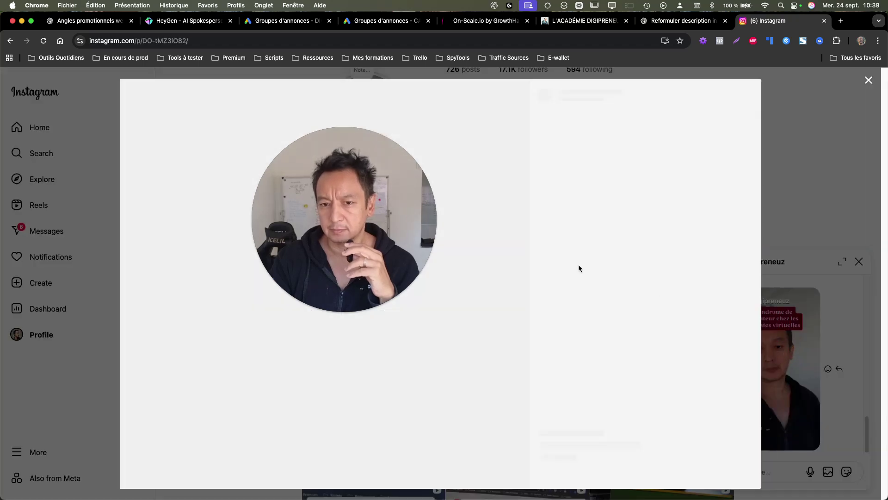
pyautogui.moveTo(357, 221); pyautogui.dragTo(708, 273)
pyautogui.click(377, 322)
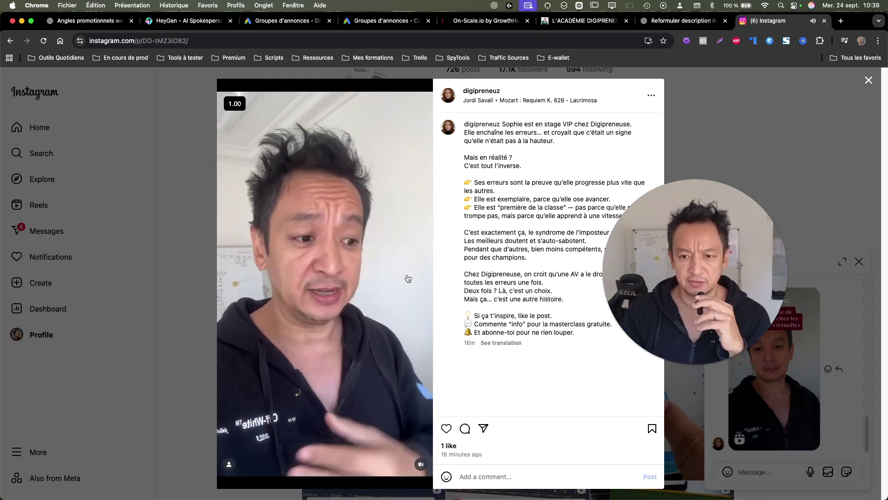
pyautogui.moveTo(699, 278); pyautogui.dragTo(758, 260)
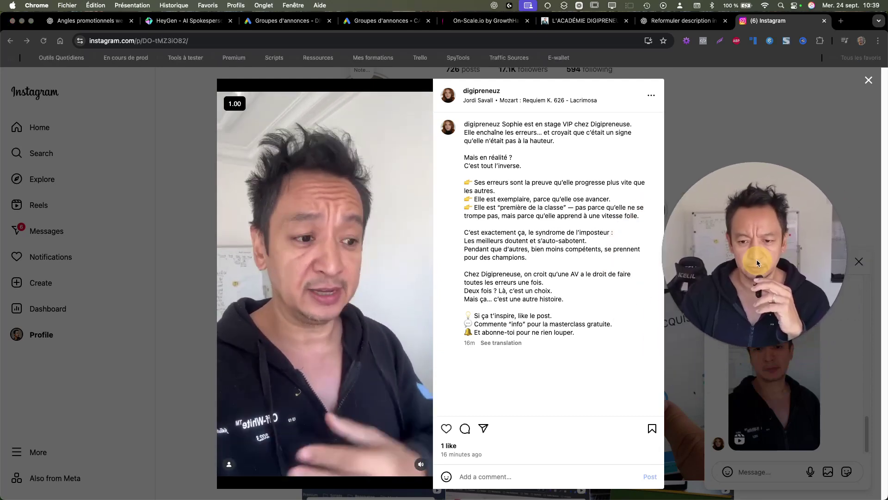
# Step: In ChatGPT, select the original prompt and then the rewritten caption text
pyautogui.click(685, 24)
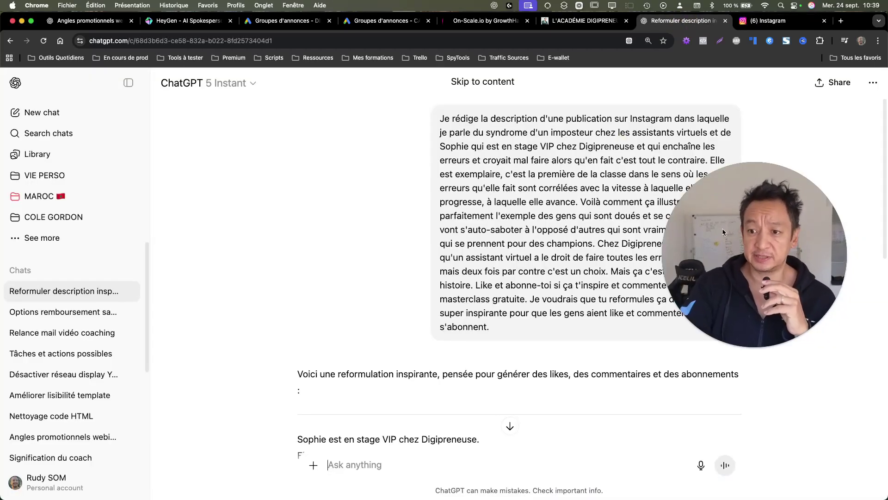
pyautogui.moveTo(723, 229); pyautogui.dragTo(177, 249)
pyautogui.tripleClick(457, 152)
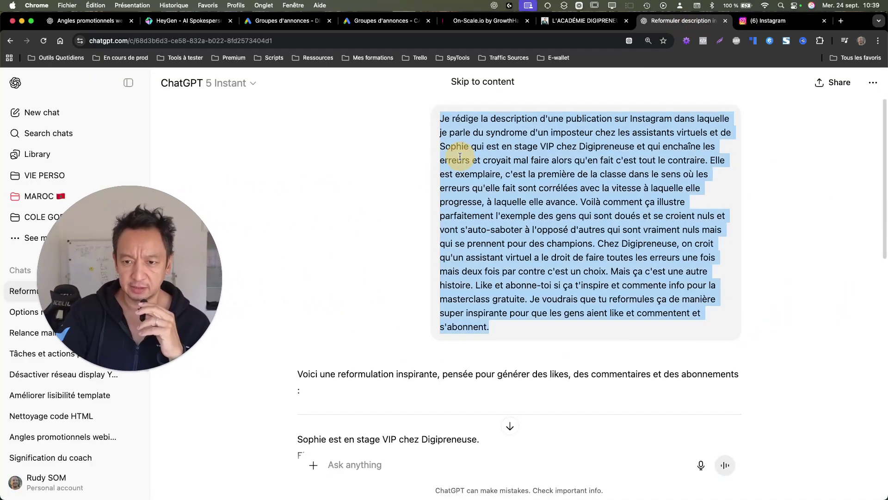
pyautogui.scroll(-6, 509, 245)
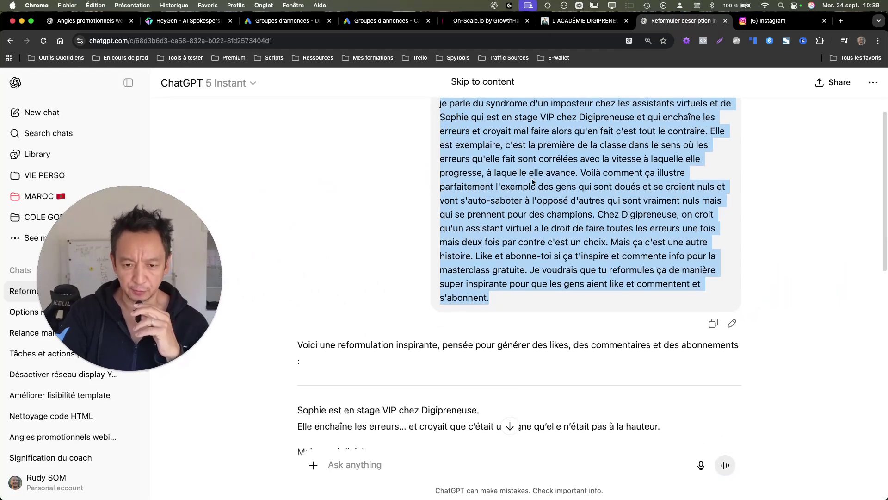
pyautogui.scroll(-2, 307, 206)
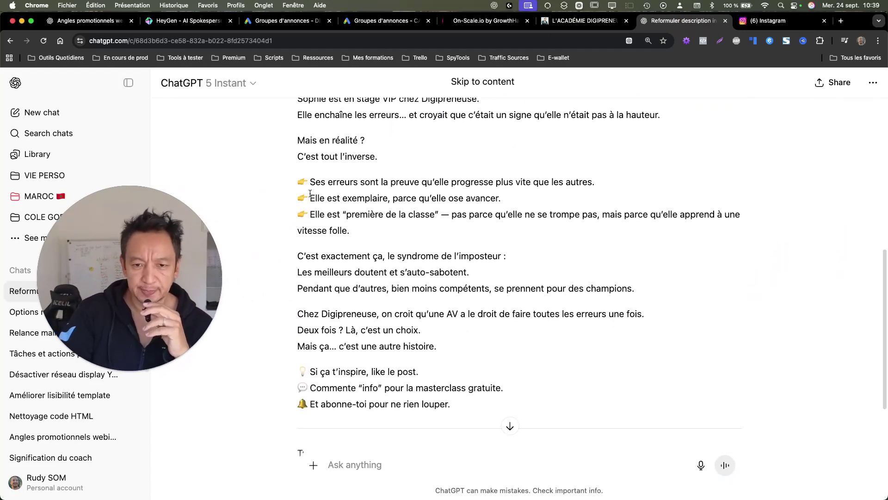
pyautogui.scroll(1, 355, 184)
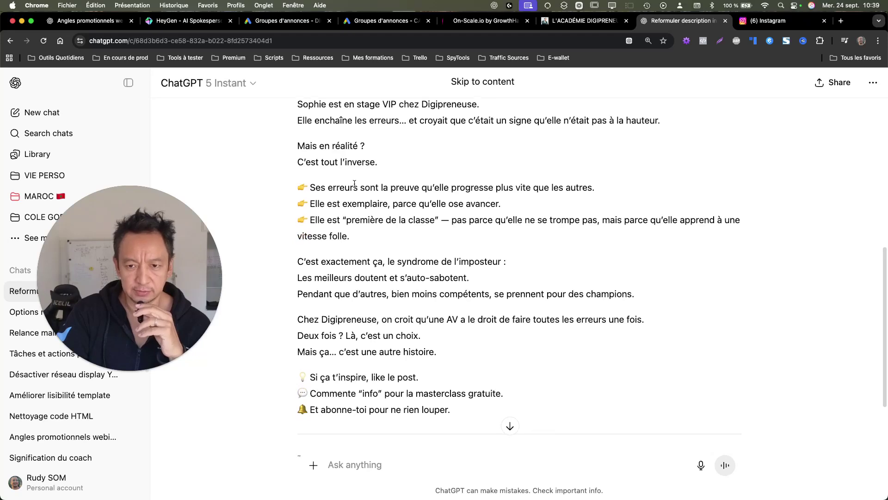
pyautogui.scroll(1, 354, 184)
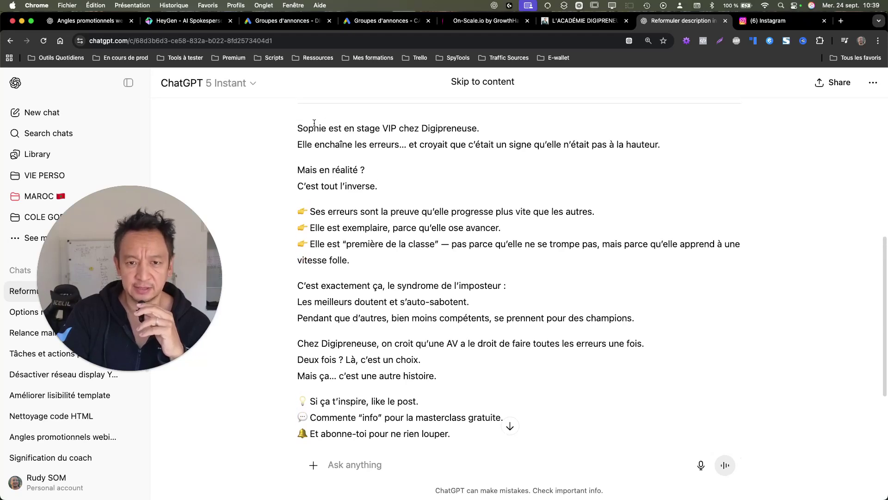
pyautogui.moveTo(294, 132); pyautogui.dragTo(504, 417)
# Step: Compare the rewritten text with the Instagram caption, then scroll ChatGPT to the shorter-version offer
pyautogui.click(777, 23)
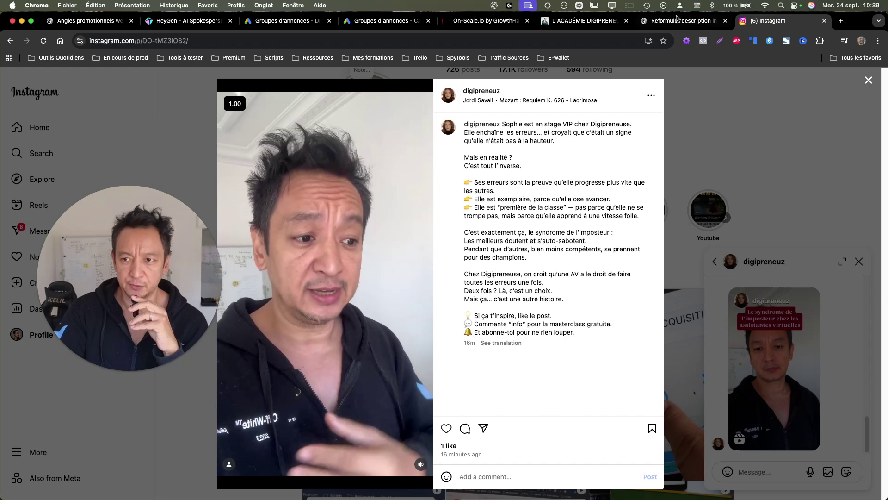
pyautogui.click(664, 25)
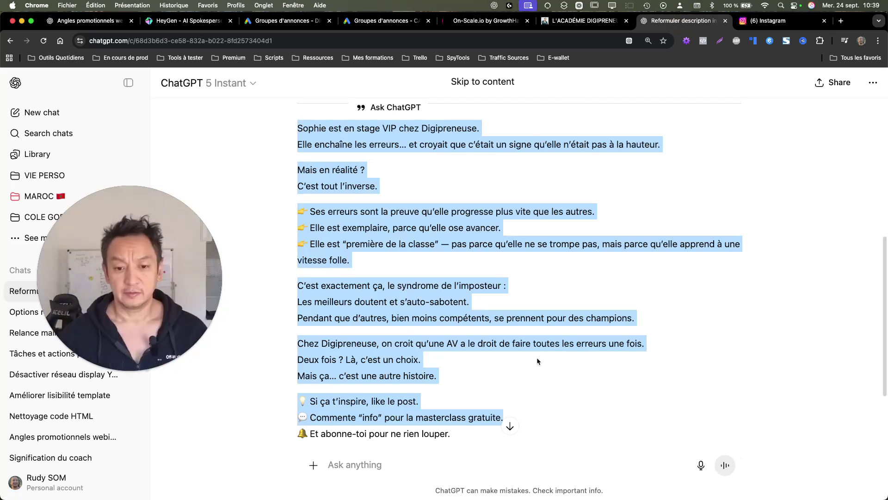
pyautogui.click(597, 319)
pyautogui.scroll(-5, 559, 328)
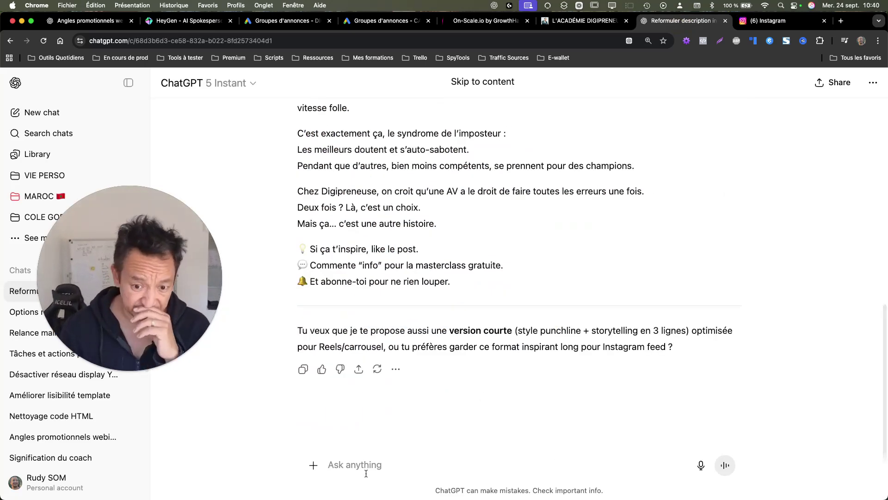
# Step: Dictate a prompt turning the post into a follow-up email offering a discovery call (600 px max-width, 15 pt)
pyautogui.click(700, 464)
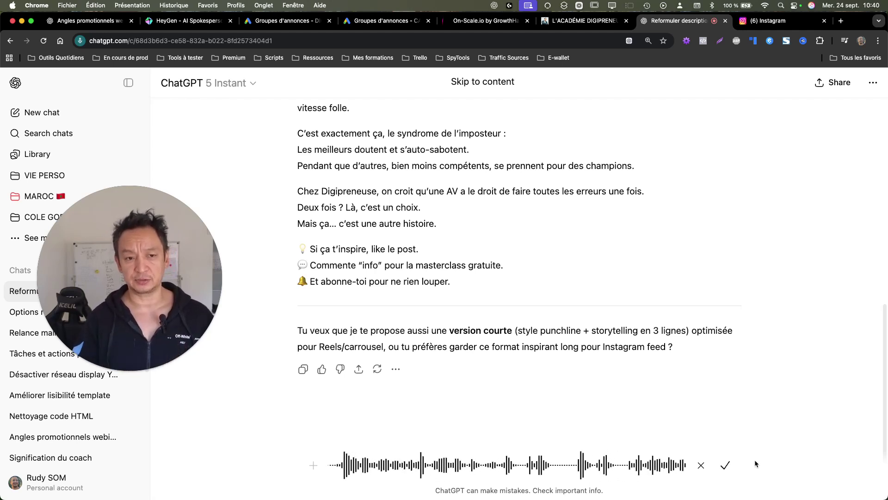
pyautogui.click(724, 464)
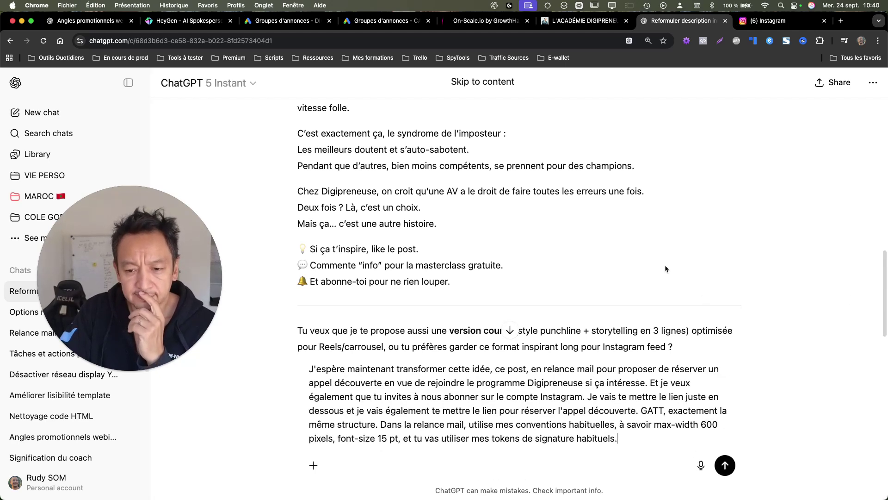
# Step: Copy the Instagram reel's link through the post's options menu
pyautogui.click(782, 20)
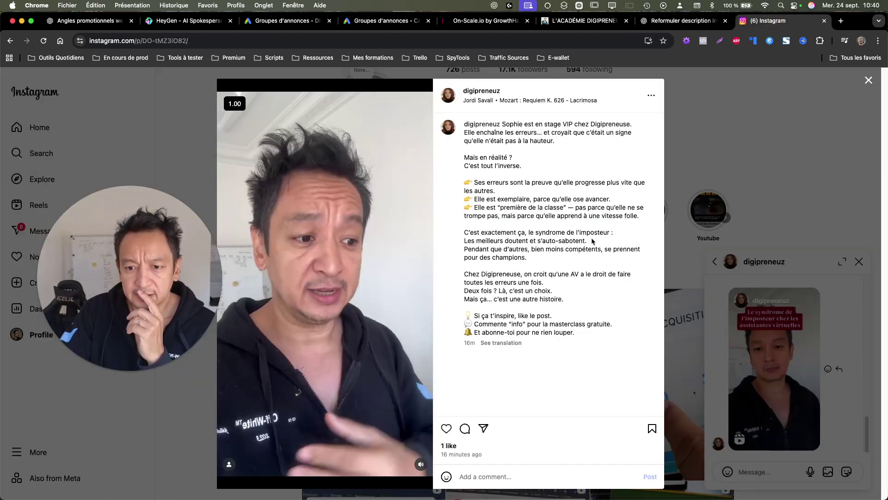
pyautogui.click(484, 429)
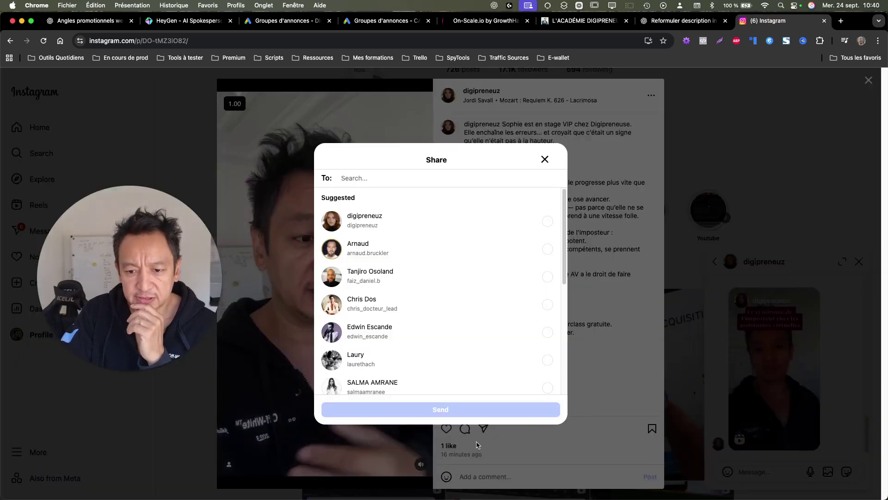
pyautogui.click(545, 159)
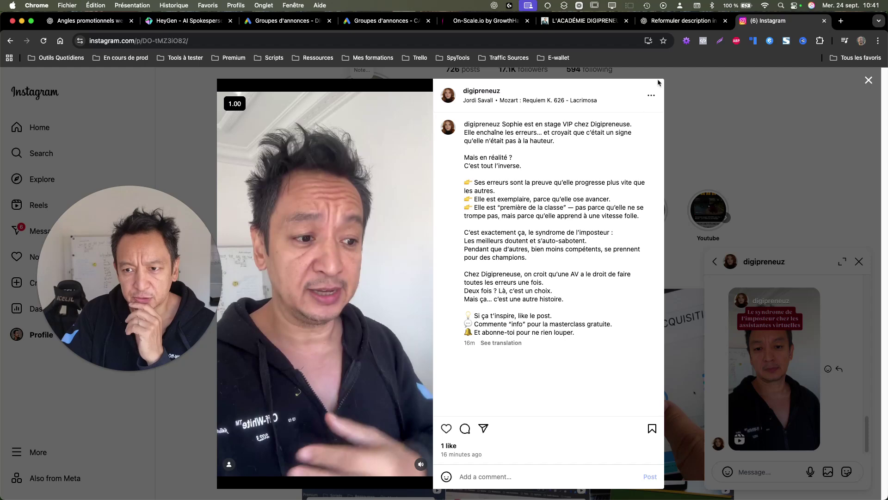
pyautogui.click(652, 97)
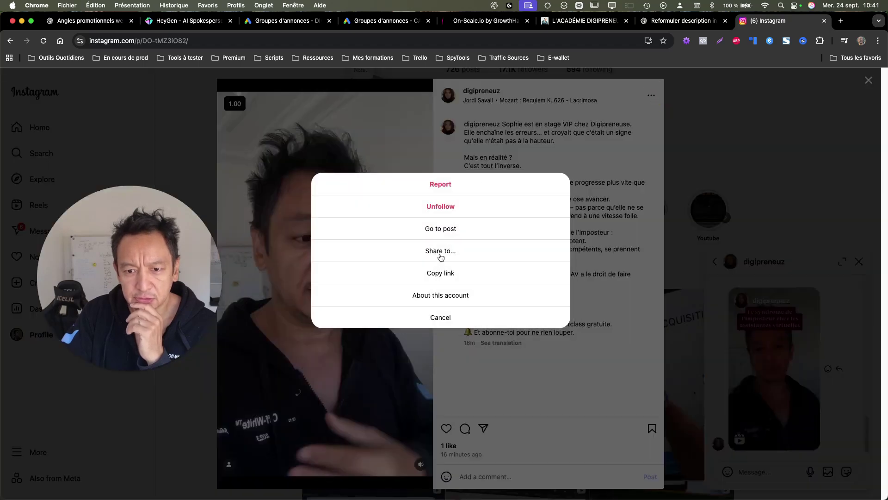
pyautogui.click(436, 254)
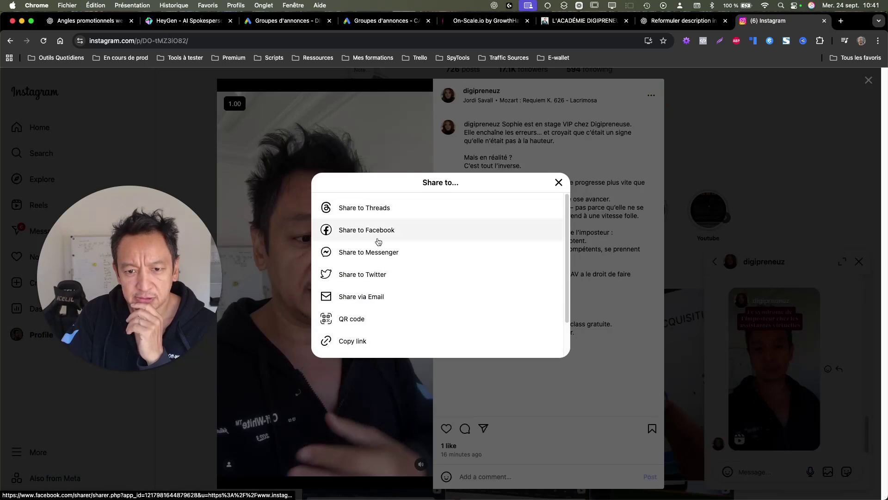
pyautogui.click(370, 340)
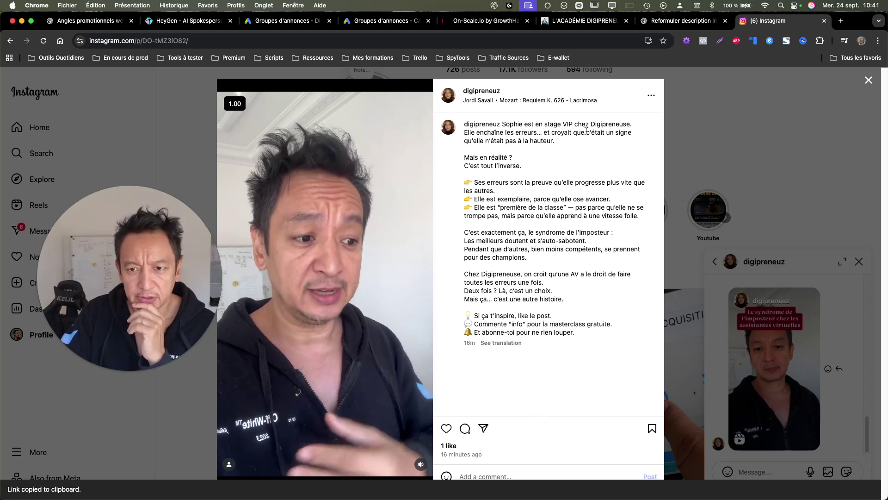
# Step: Check the reel's tagged people and share options, then copy the reel link again
pyautogui.click(229, 464)
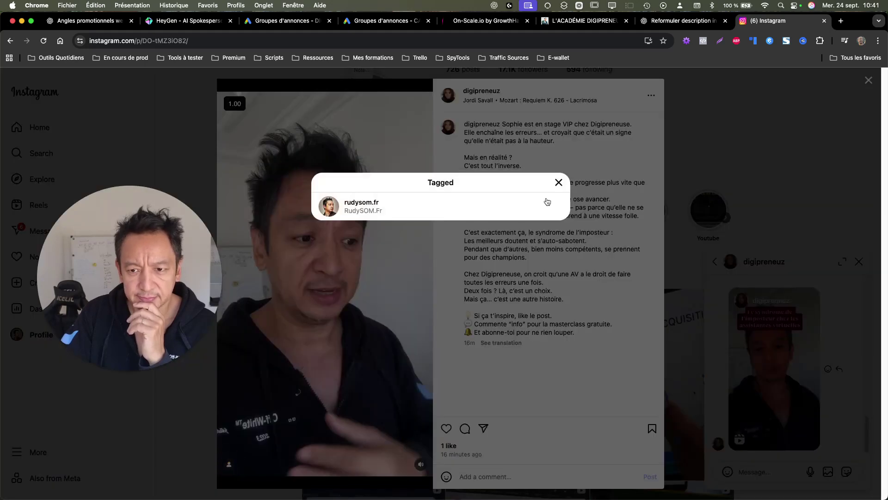
pyautogui.click(557, 184)
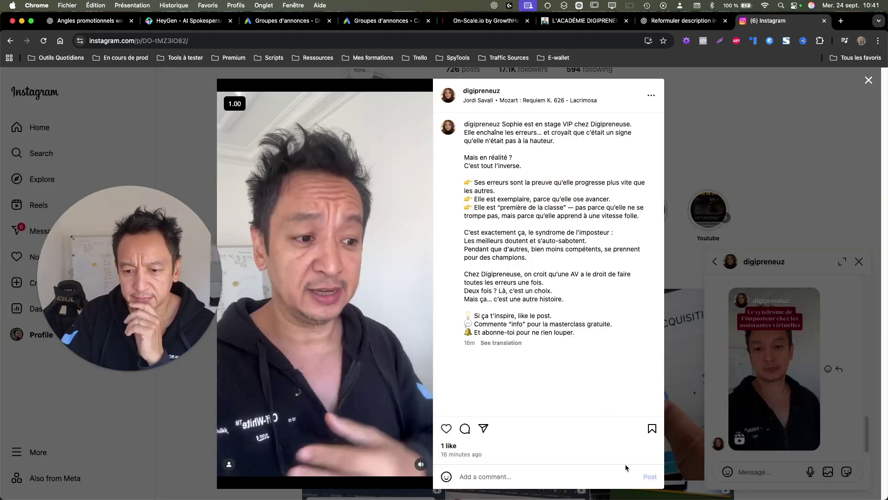
pyautogui.click(648, 96)
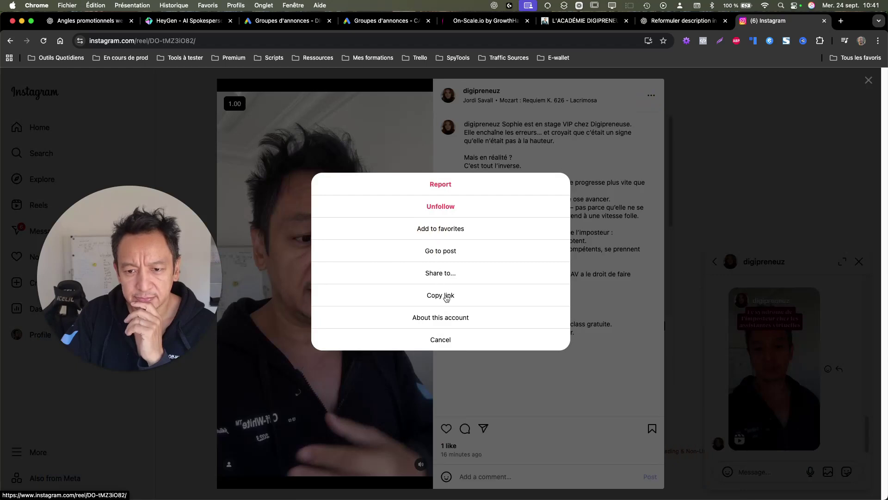
pyautogui.click(441, 276)
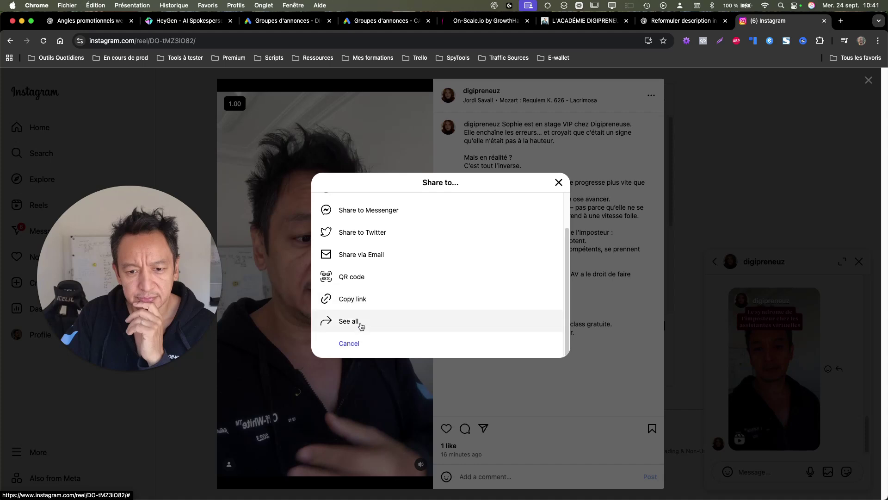
pyautogui.click(359, 323)
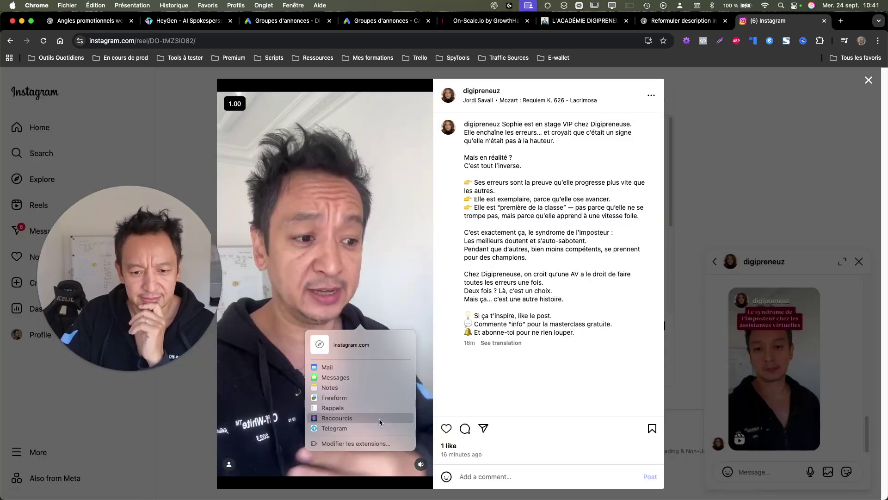
pyautogui.click(491, 371)
pyautogui.click(483, 428)
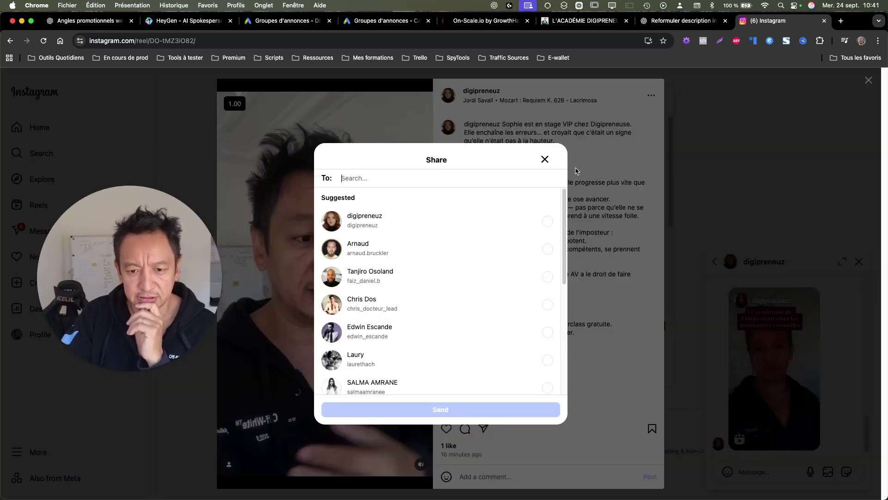
pyautogui.click(545, 159)
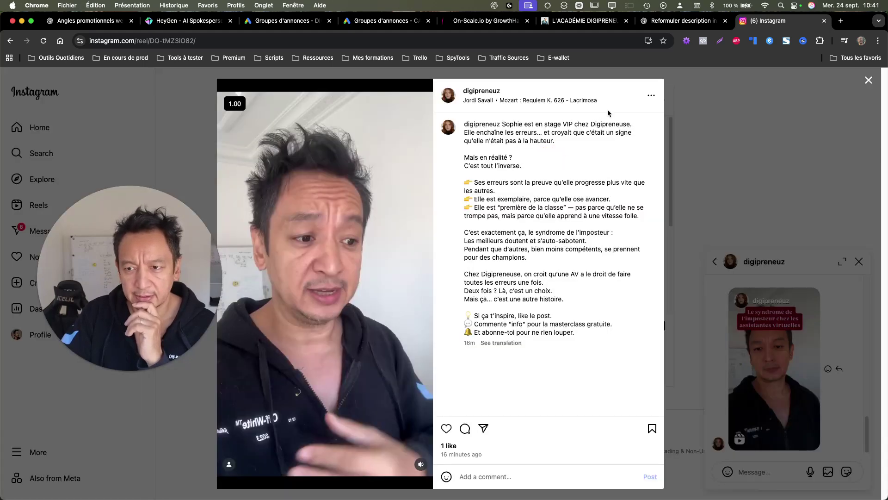
pyautogui.click(651, 98)
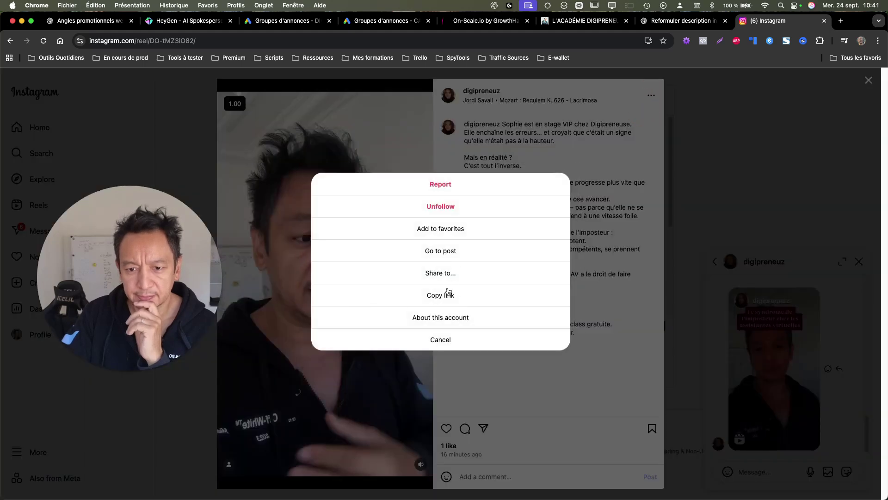
pyautogui.click(462, 297)
# Step: Paste the reel link on a new line below the dictated ChatGPT prompt
pyautogui.click(683, 20)
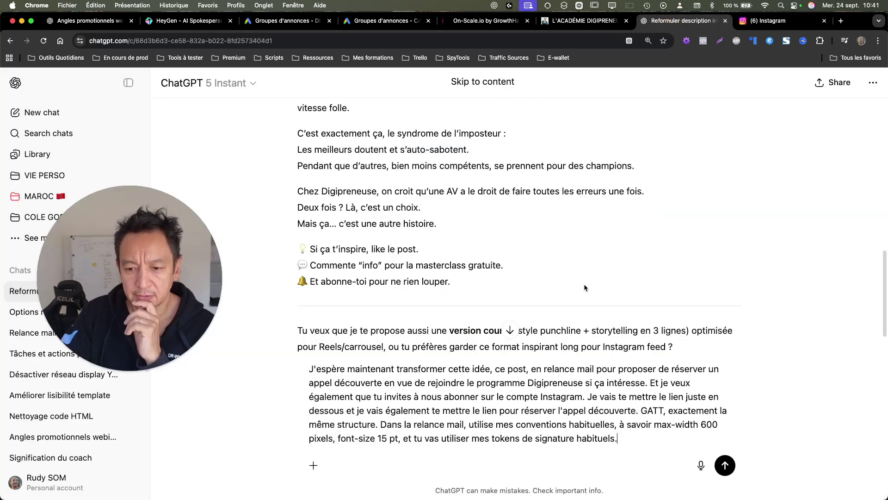
pyautogui.hotkey('shift', 'Return')
pyautogui.hotkey('shift', 'Return')
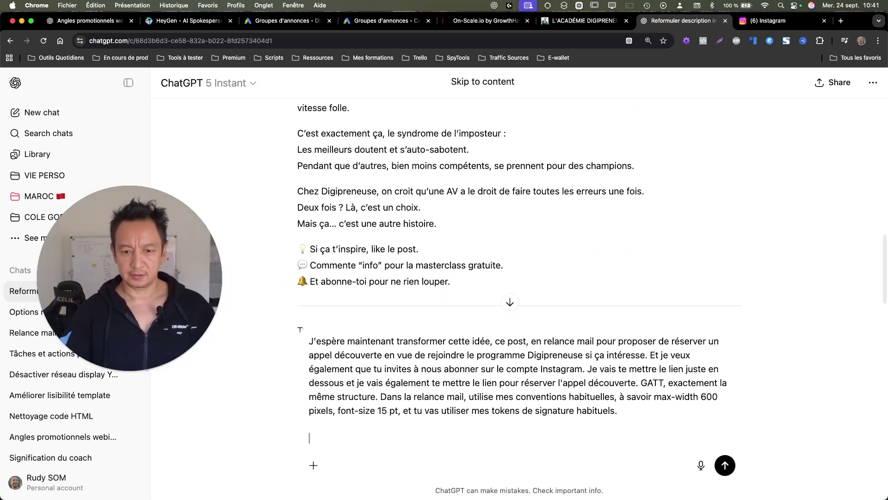
pyautogui.press('super+v')
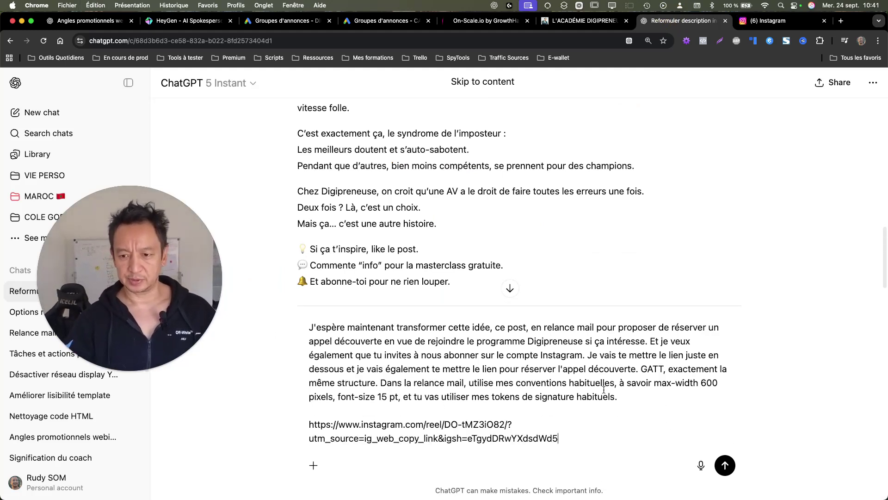
pyautogui.doubleClick(643, 370)
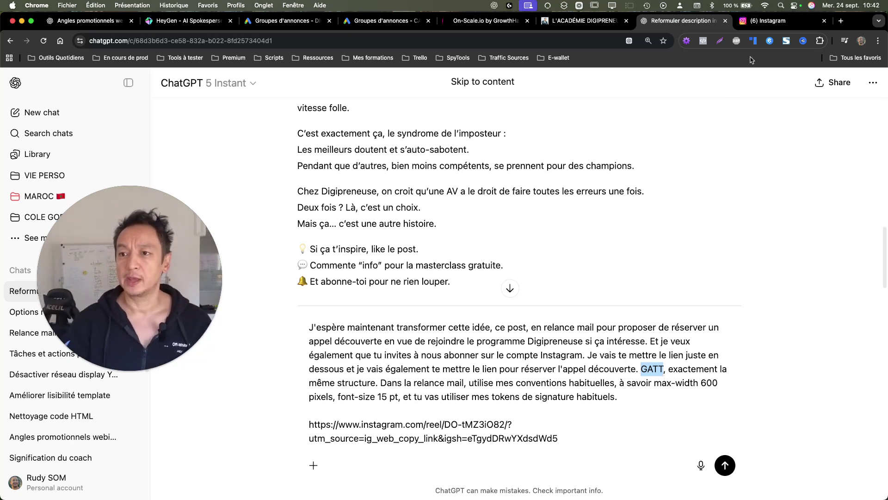
# Step: Load digipreneuz.com/programme in the Instagram tab and select its address
pyautogui.click(770, 20)
pyautogui.click(583, 38)
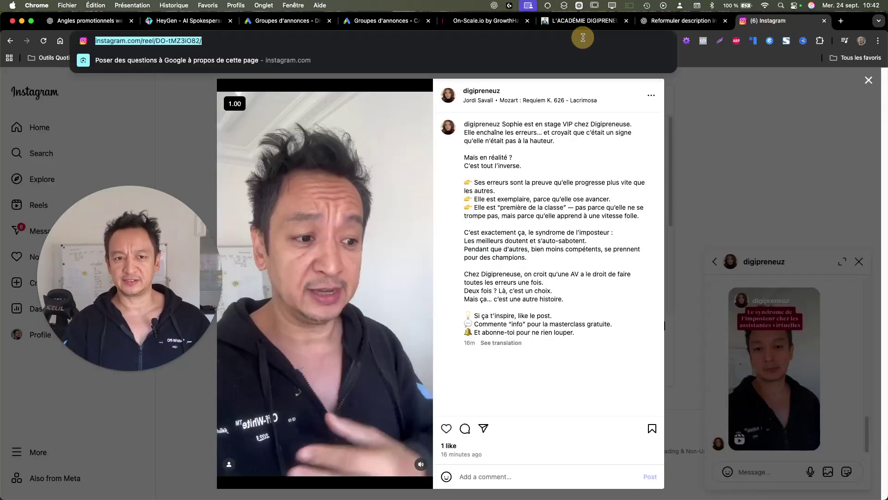
pyautogui.write('digipreneuz.com')
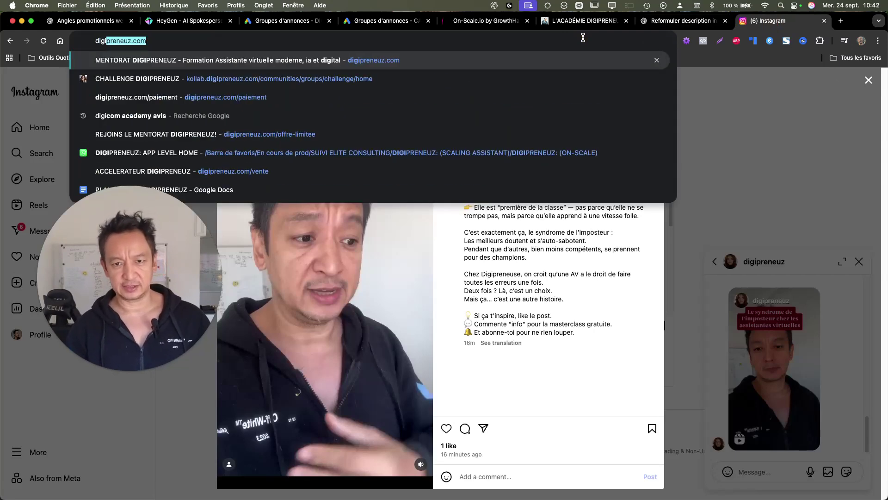
pyautogui.press('Right')
pyautogui.write('/programme')
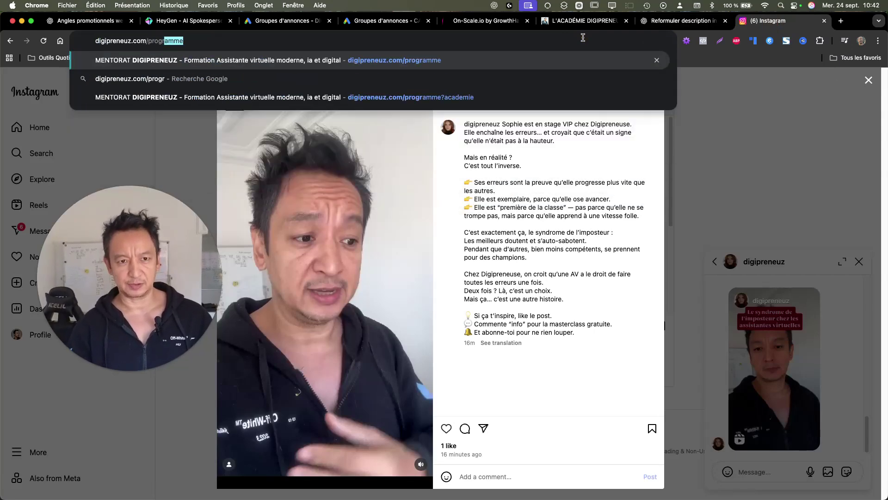
pyautogui.press('Return')
pyautogui.click(583, 39)
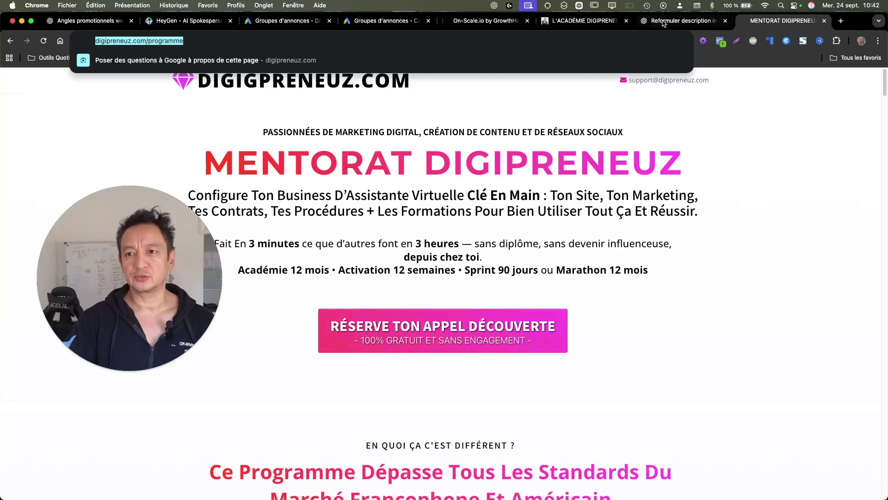
# Step: Paste the digipreneuz.com/programme link below the reel link in the ChatGPT prompt
pyautogui.click(664, 22)
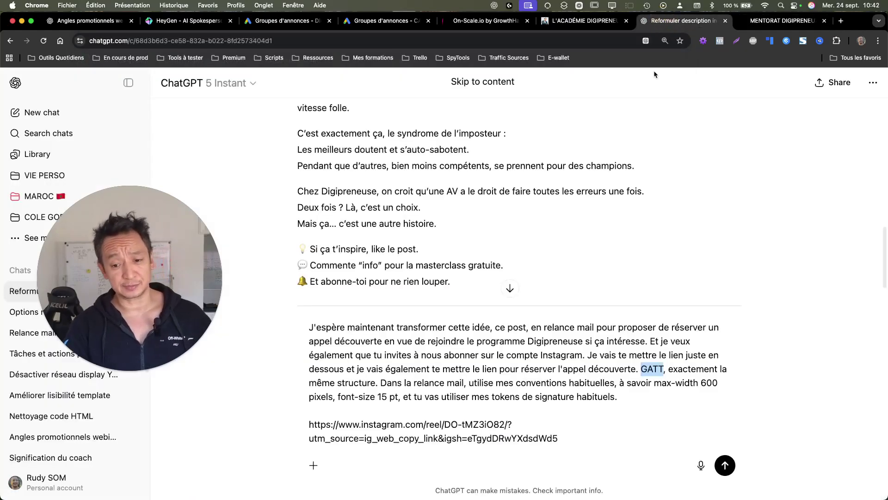
pyautogui.click(431, 467)
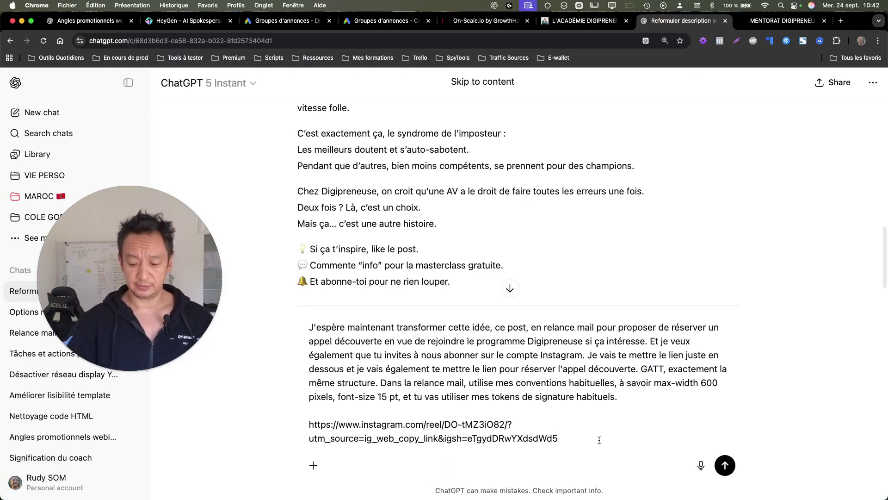
pyautogui.hotkey('shift', 'Return')
pyautogui.hotkey('shift', 'Return')
pyautogui.press('super+v')
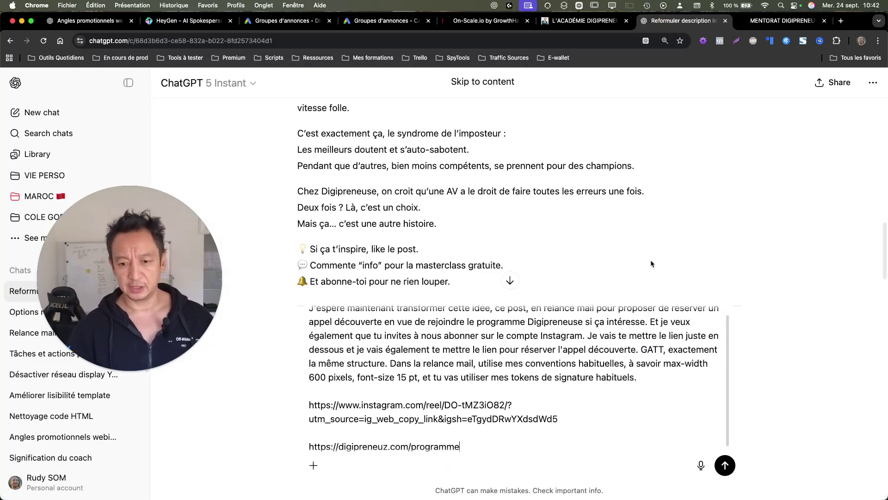
pyautogui.hotkey('ctrl', 'Tab')
pyautogui.scroll(-15, 378, 246)
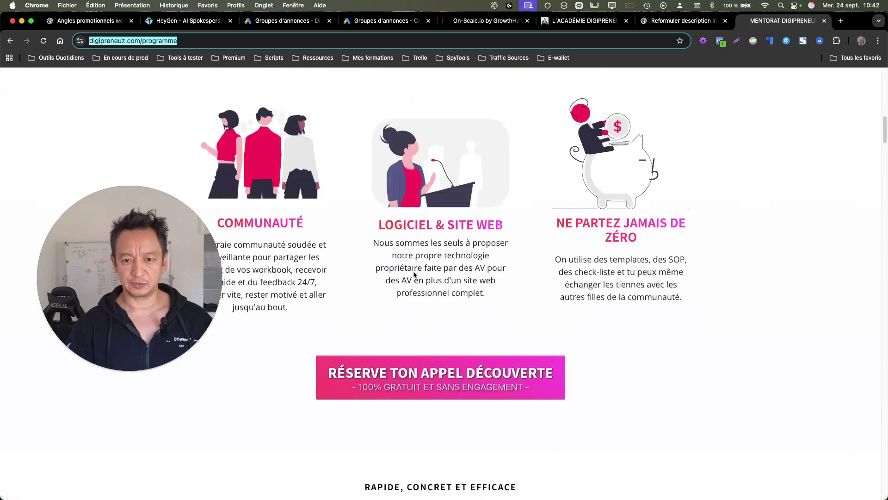
pyautogui.scroll(15, 378, 246)
pyautogui.click(659, 29)
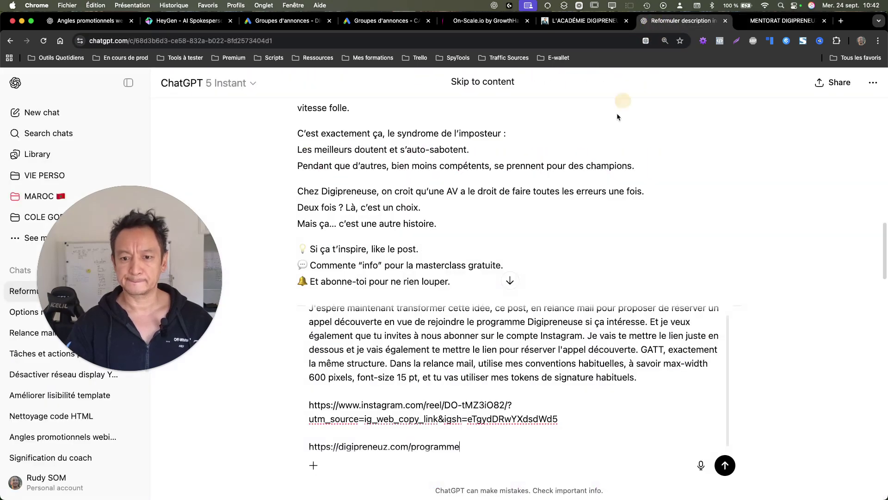
pyautogui.click(788, 30)
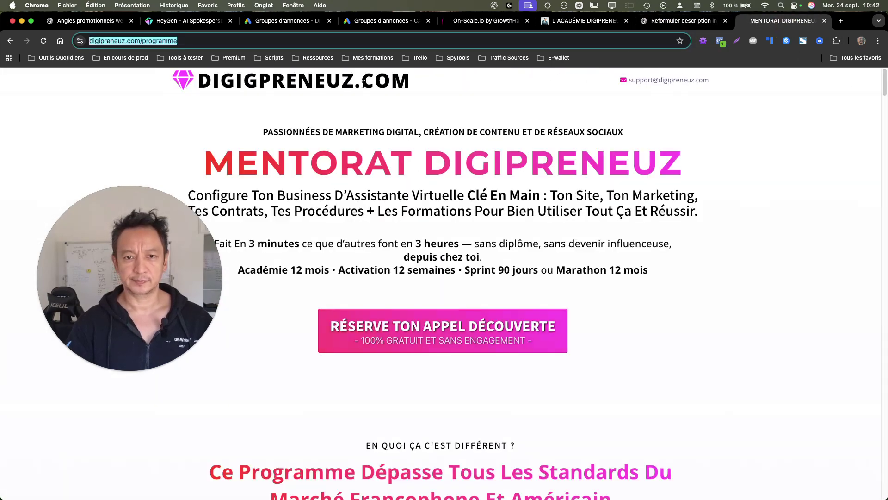
pyautogui.click(674, 19)
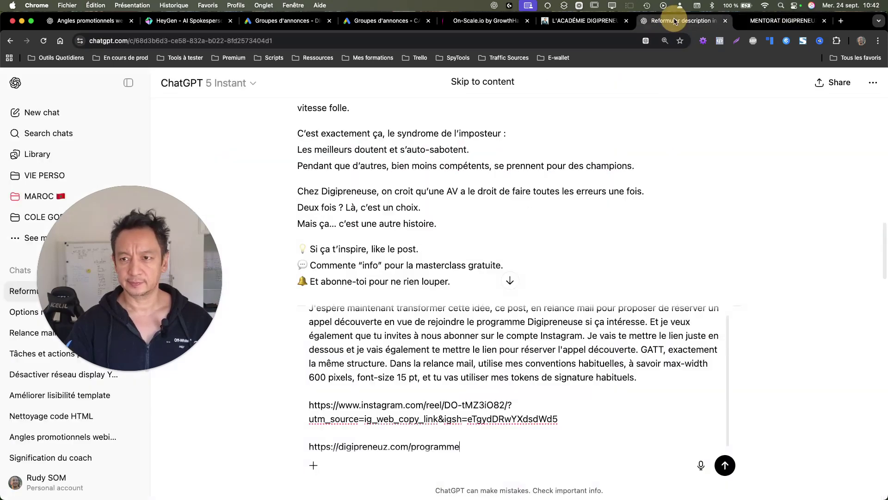
# Step: Send the follow-up email request with both links and scroll through ChatGPT's HTML email reply
pyautogui.click(725, 465)
pyautogui.scroll(3, 653, 416)
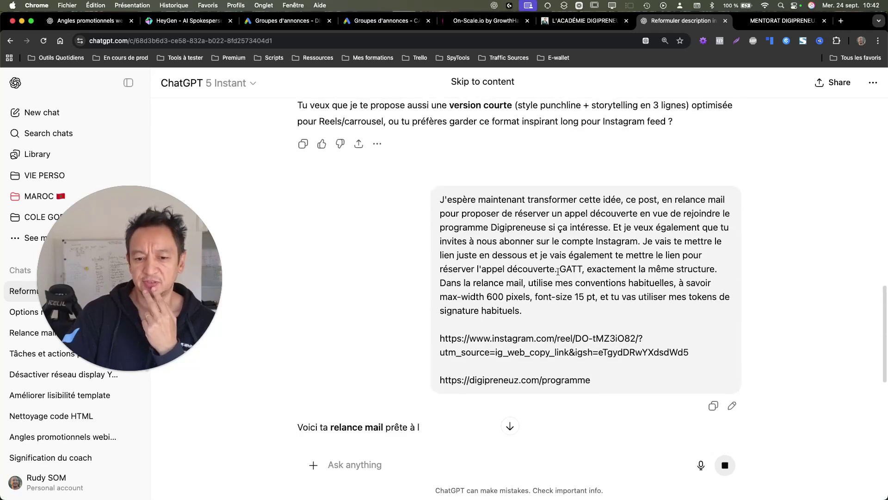
pyautogui.scroll(-4, 560, 277)
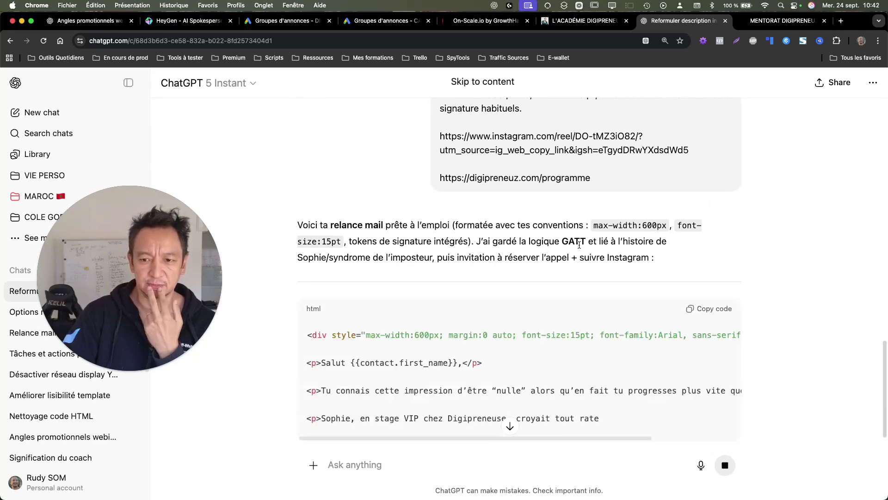
pyautogui.scroll(5, 579, 244)
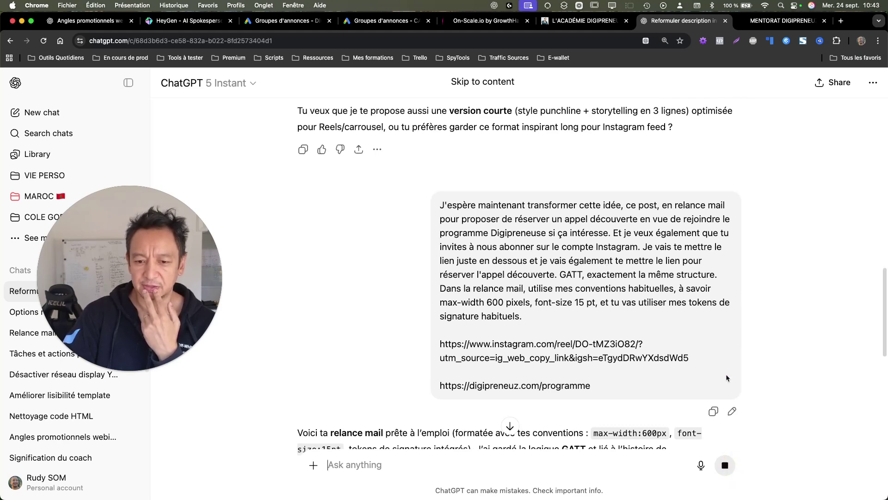
pyautogui.scroll(-2, 724, 370)
# Step: Edit the prompt, replacing GATT with Garde and adding an editable-canvas request, then resubmit it
pyautogui.click(731, 331)
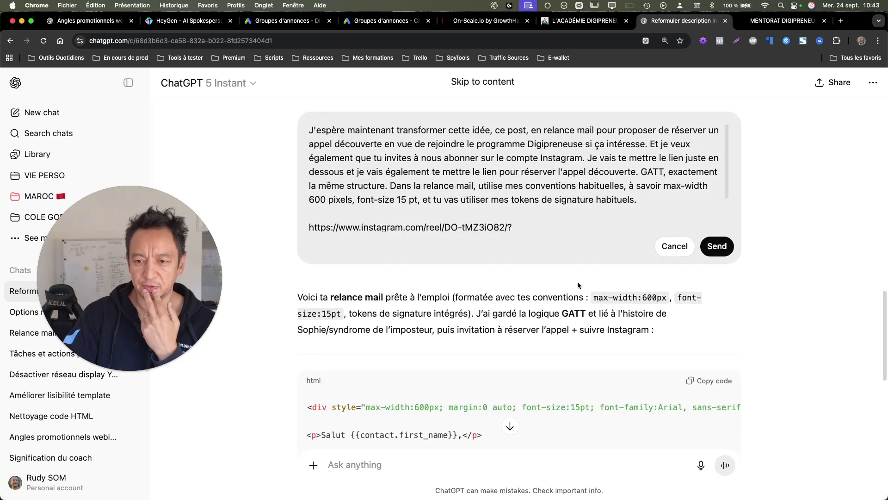
pyautogui.scroll(2, 557, 223)
pyautogui.doubleClick(657, 220)
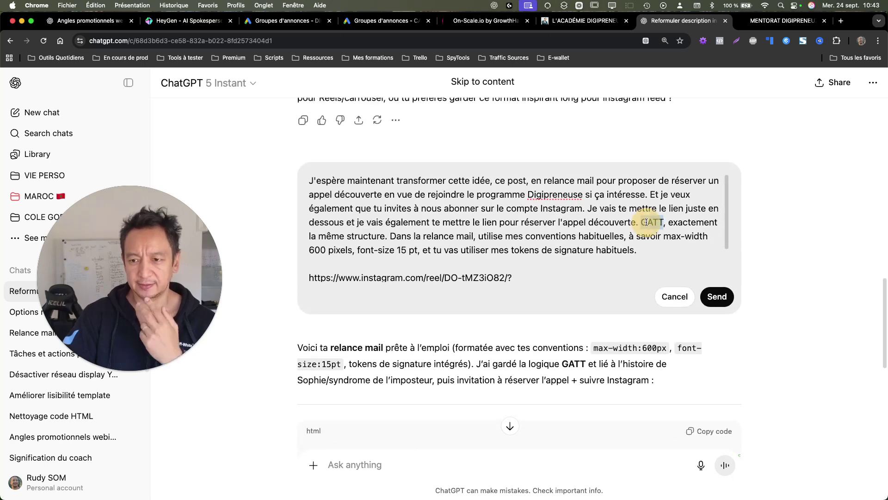
pyautogui.write('Gard')
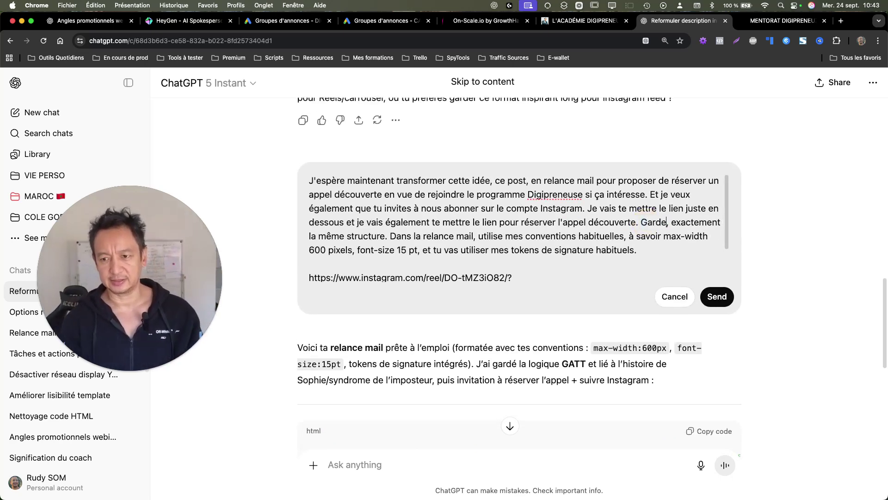
pyautogui.write('e')
pyautogui.scroll(-3, 523, 256)
pyautogui.click(523, 260)
pyautogui.press('Return')
pyautogui.press('Return')
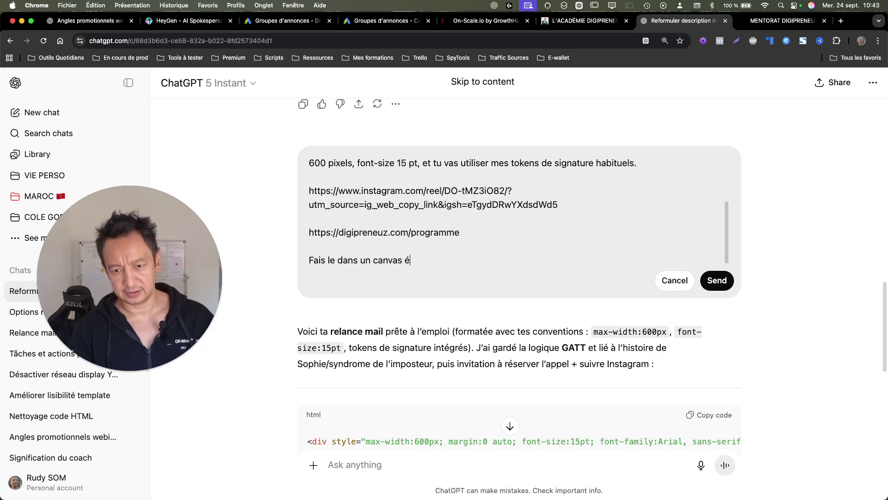
pyautogui.write('x')
pyautogui.press('Return')
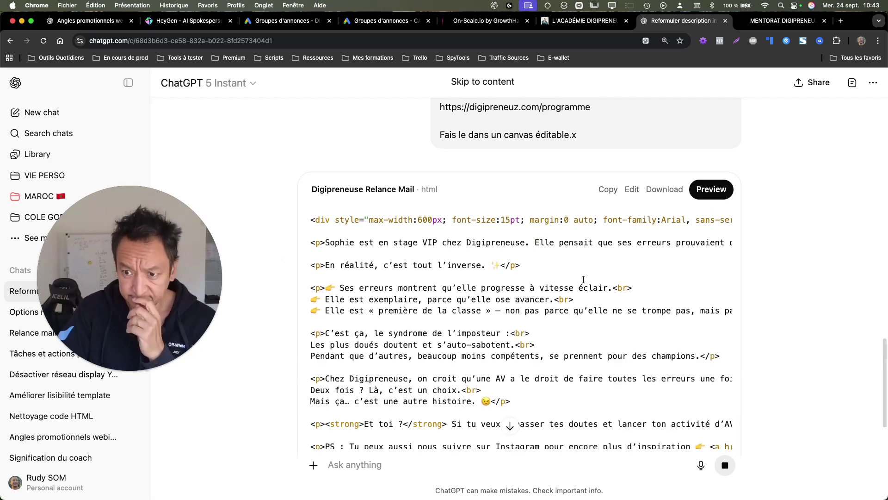
# Step: Open the Digipreneuse Relance Mail canvas full-width, preview the rendered email, then return to the Instagram reel
pyautogui.click(634, 186)
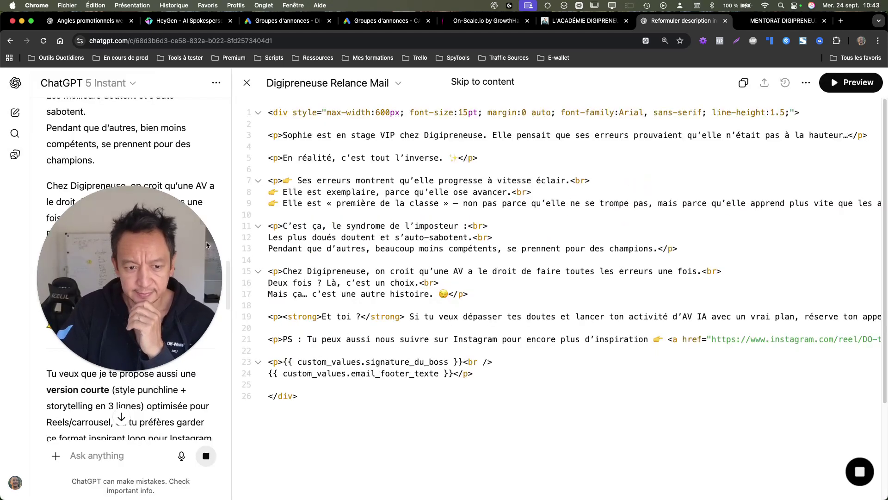
pyautogui.scroll(-10, 209, 295)
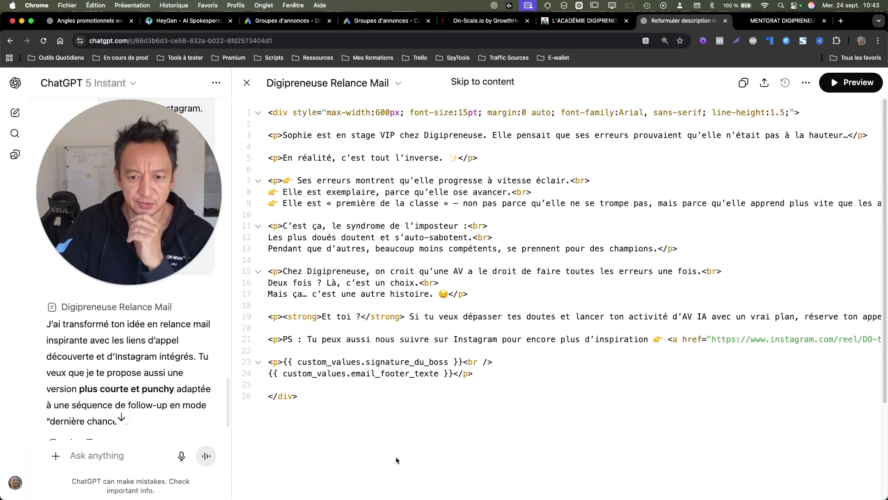
pyautogui.click(838, 83)
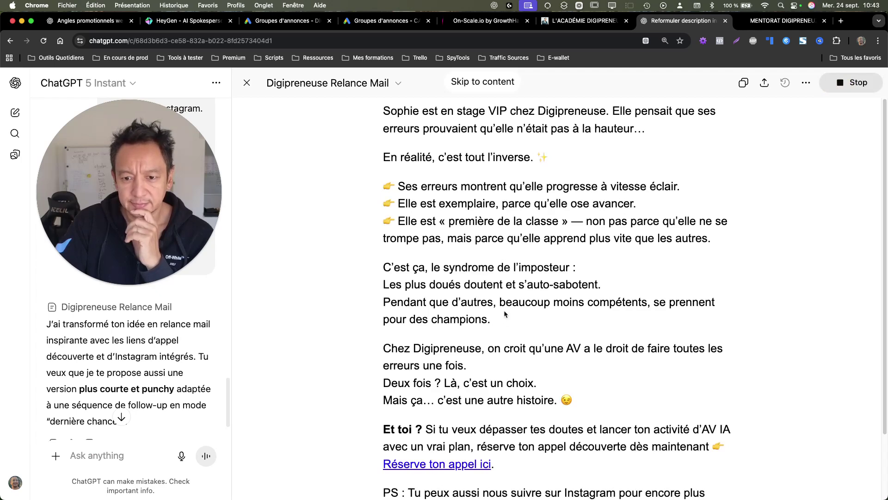
pyautogui.scroll(-3, 505, 314)
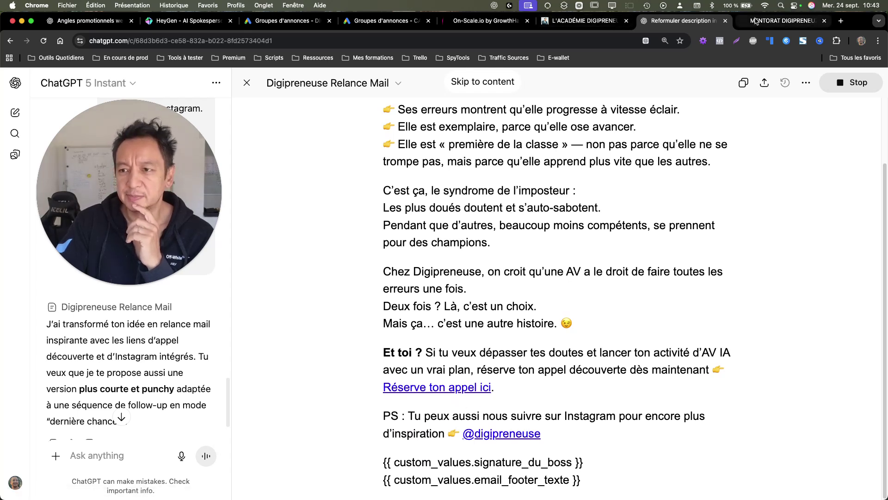
pyautogui.click(689, 21)
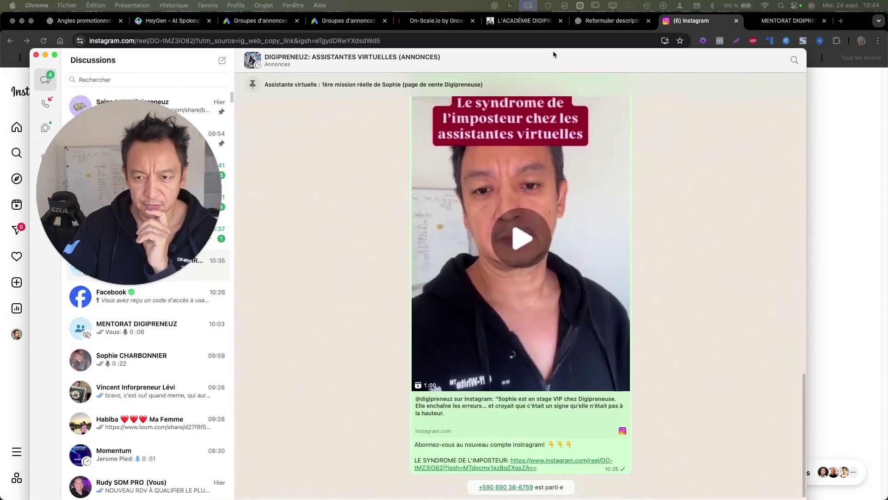
# Step: Copy the shared reel message and its link in WhatsApp, then return to the ChatGPT conversation
pyautogui.rightClick(581, 157)
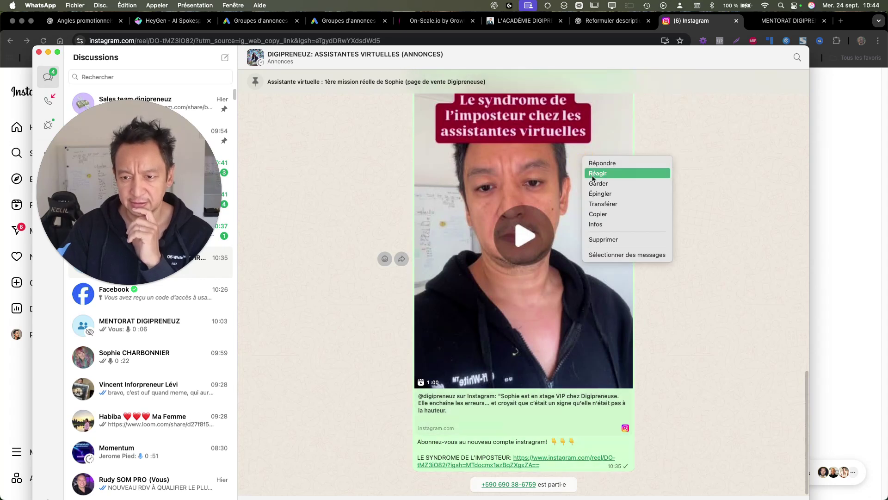
pyautogui.click(597, 216)
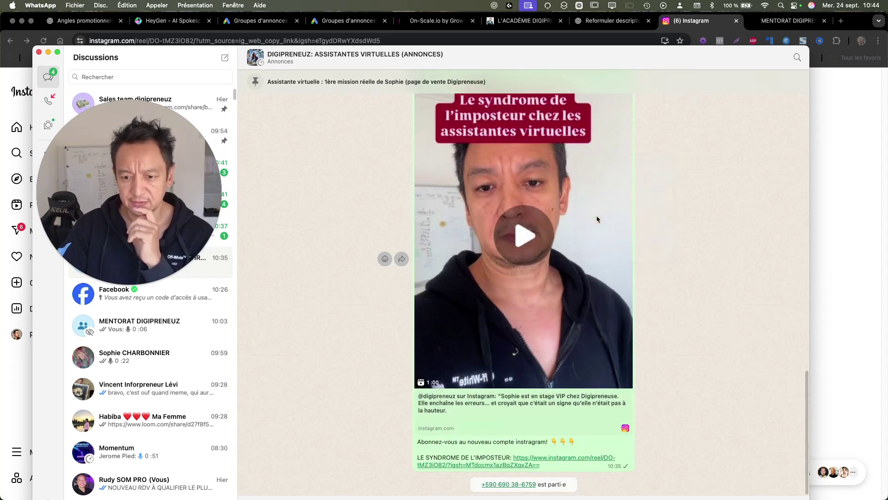
pyautogui.click(853, 274)
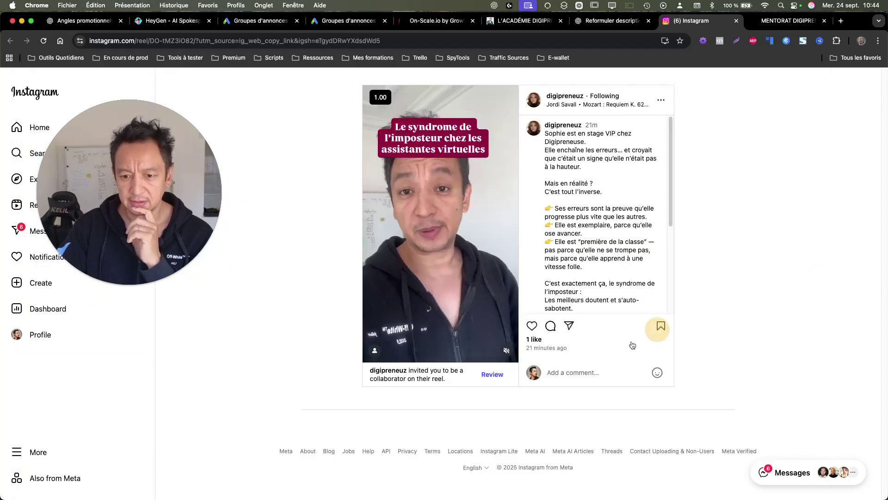
pyautogui.click(608, 21)
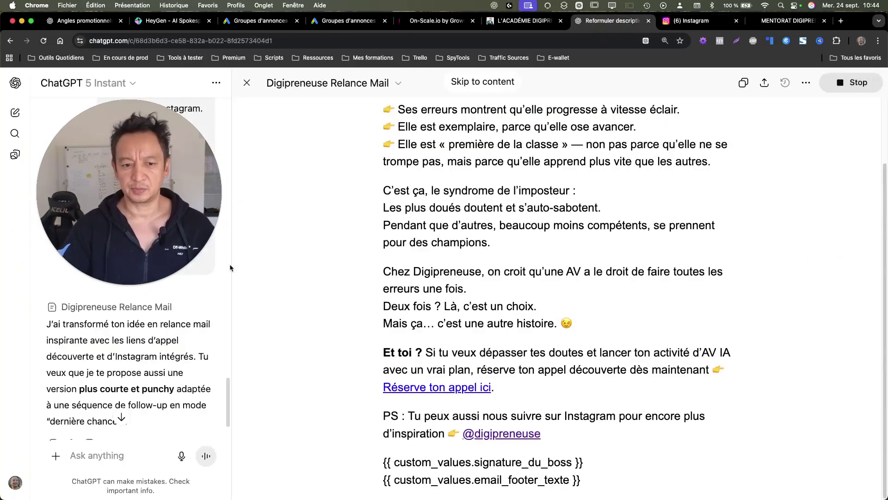
# Step: Paste the copied reel promo text with its Instagram link into a new ChatGPT message
pyautogui.click(95, 451)
pyautogui.write('Abonnez-vous au nouveau compte instragram! 👇👇👇  LE SYNDROME DE L’IMPOSTEUR: https://www.instagram.com/reel/DO-tMZ3iO82/?igsh=MTdocmx1azBqZXgxZA==')
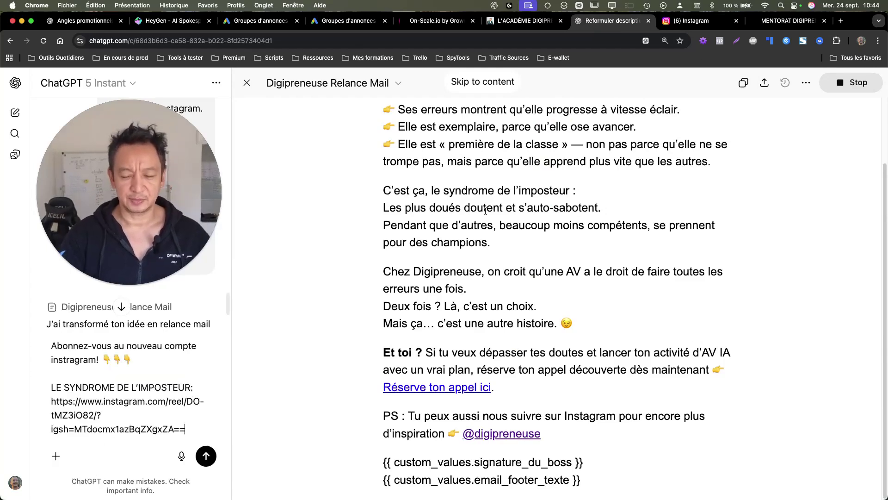
pyautogui.scroll(3, 619, 176)
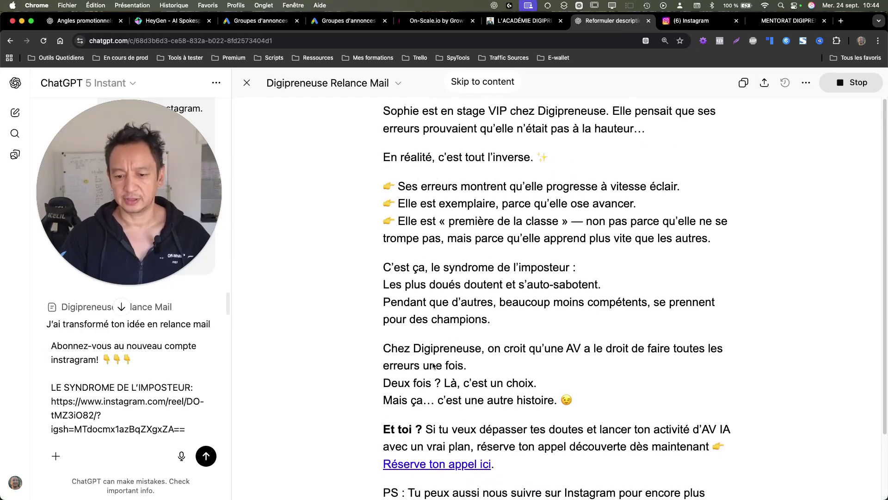
# Step: Check the Instagram reel post's options menu, then start a voice dictation in ChatGPT
pyautogui.click(707, 21)
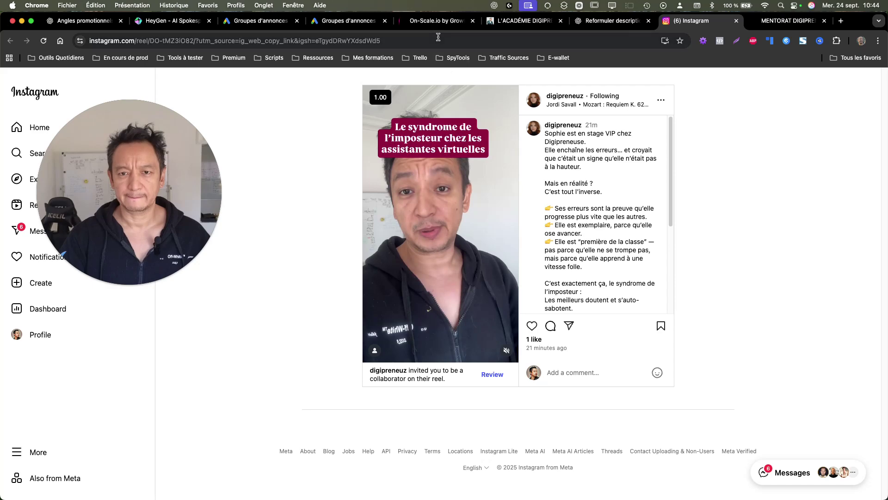
pyautogui.click(661, 100)
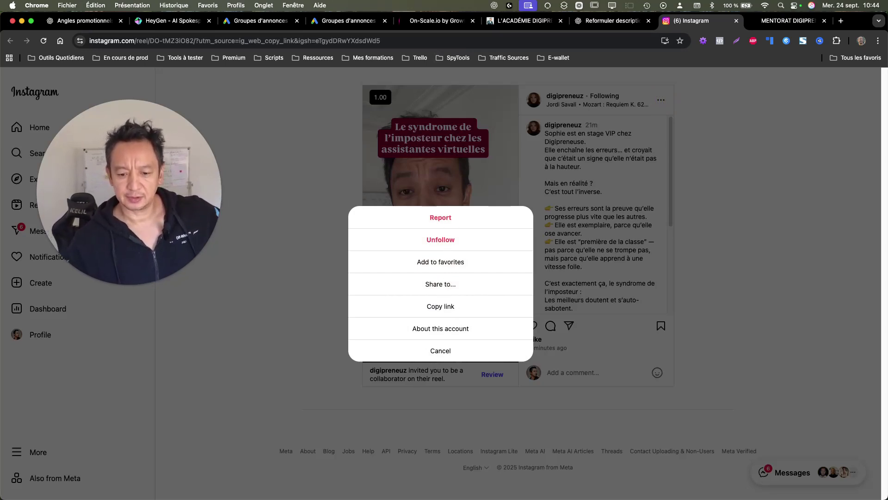
pyautogui.click(606, 21)
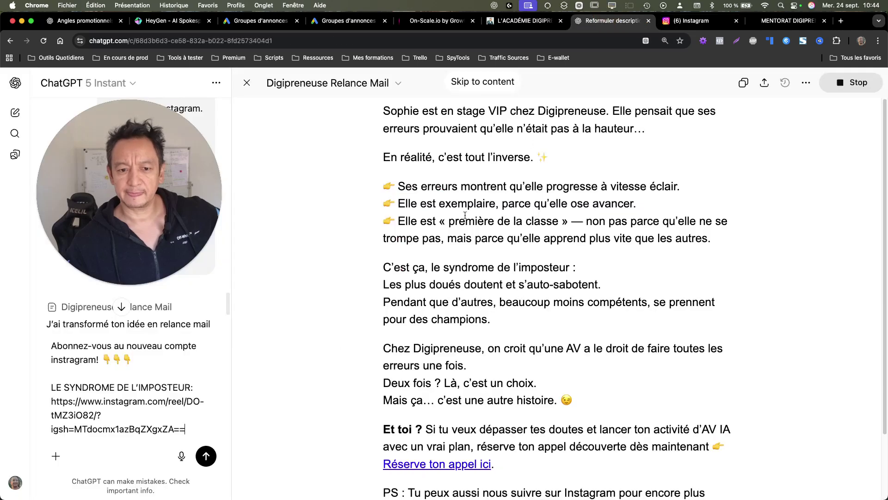
pyautogui.click(181, 456)
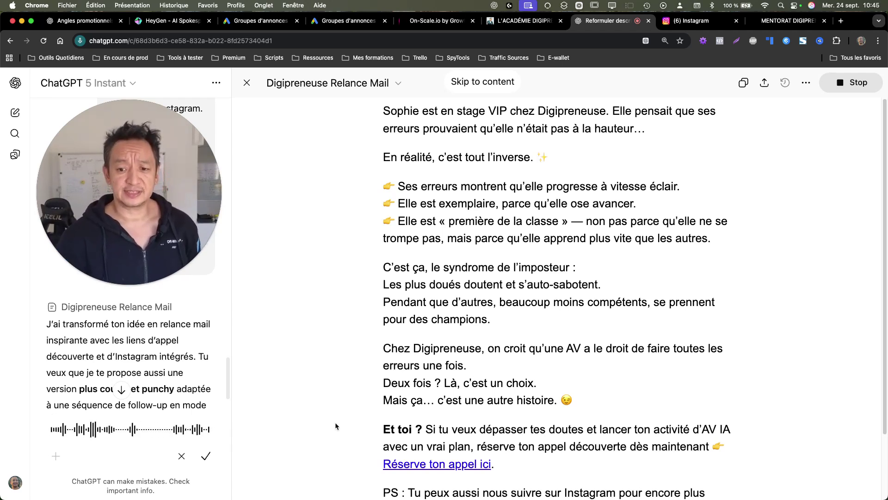
# Step: Finish and send the dictated request for a linked reel thumbnail before 'Et toi ?'
pyautogui.click(205, 457)
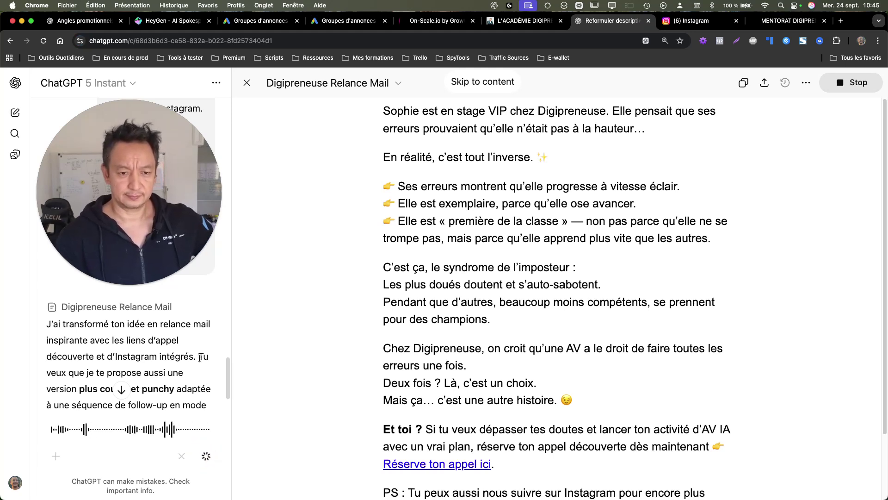
pyautogui.scroll(-3, 191, 341)
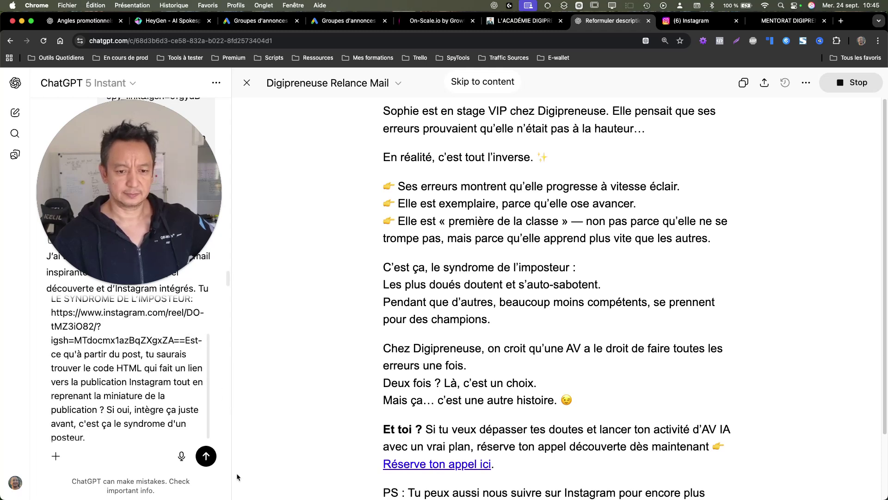
pyautogui.click(206, 457)
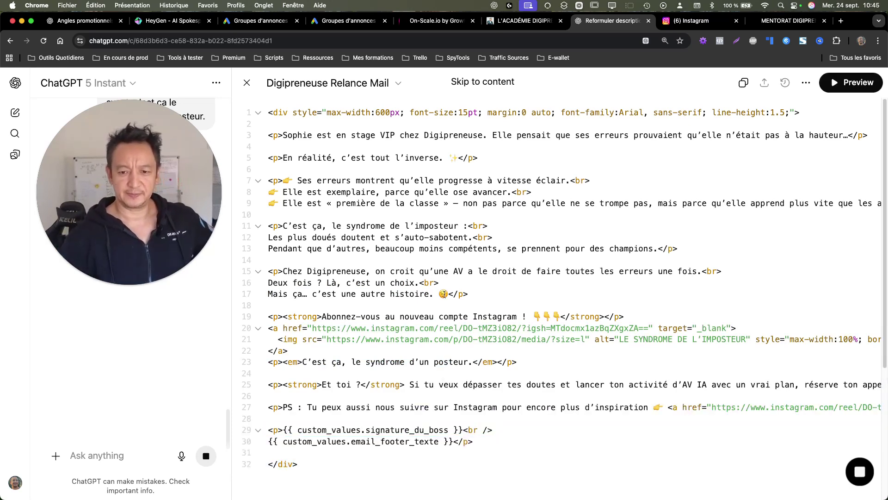
# Step: Preview the updated email, deny the Instagram image's network access, and return to the HTML code view
pyautogui.click(854, 91)
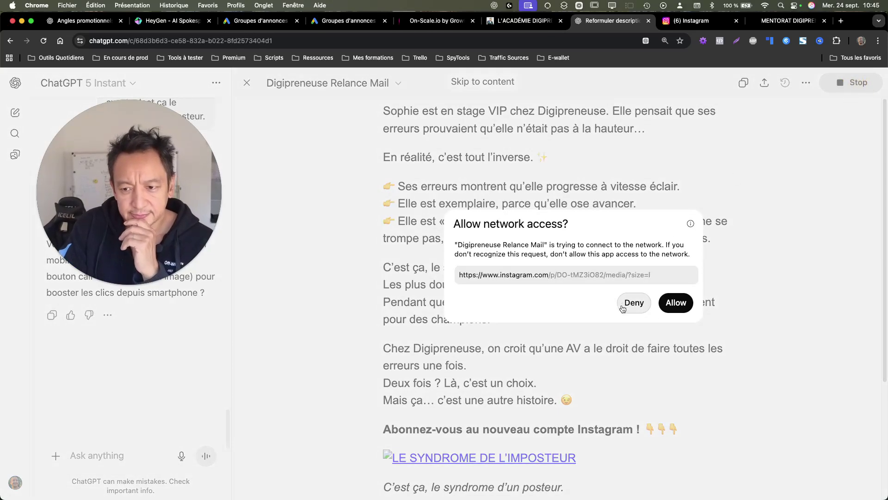
pyautogui.click(693, 302)
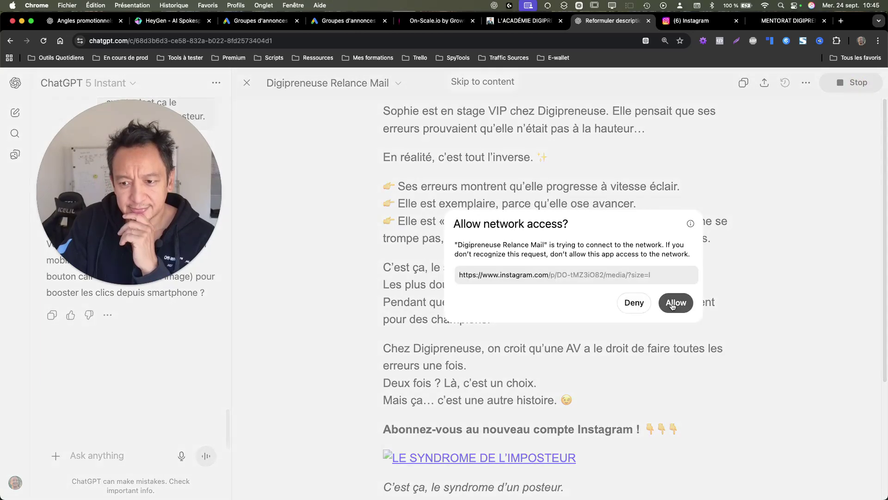
pyautogui.click(673, 301)
pyautogui.click(669, 294)
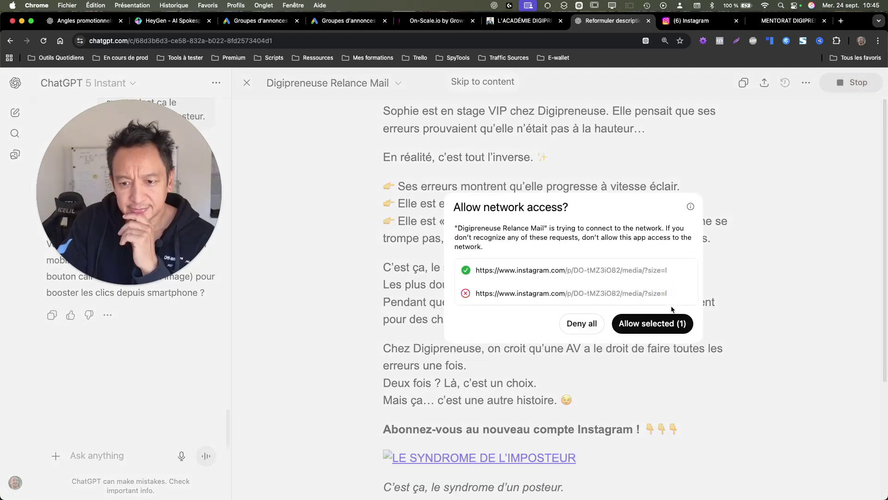
pyautogui.click(664, 323)
pyautogui.click(675, 304)
pyautogui.click(674, 304)
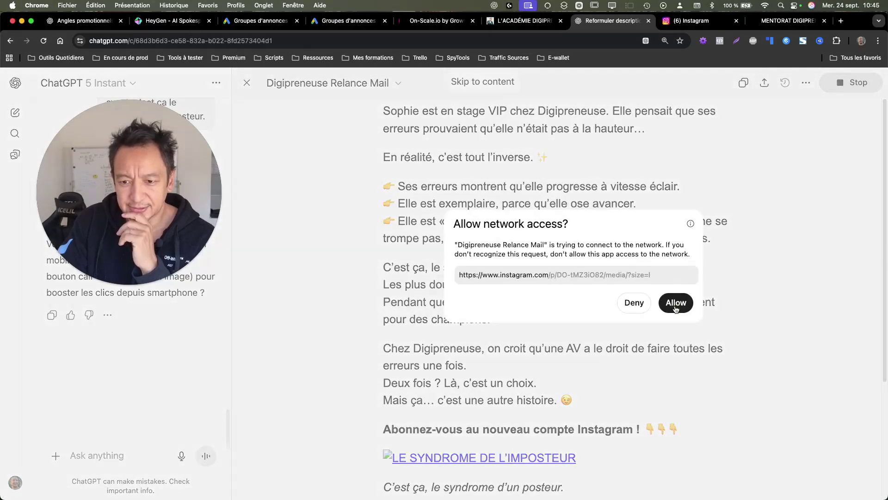
pyautogui.click(676, 305)
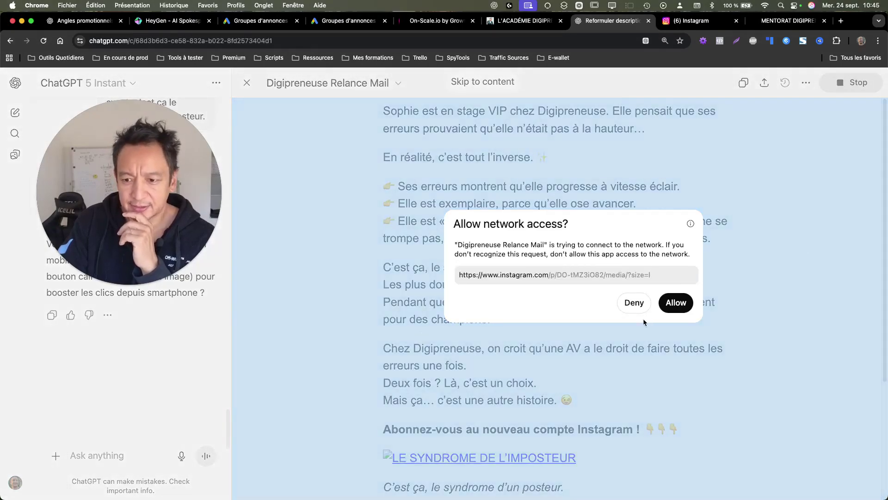
pyautogui.click(634, 302)
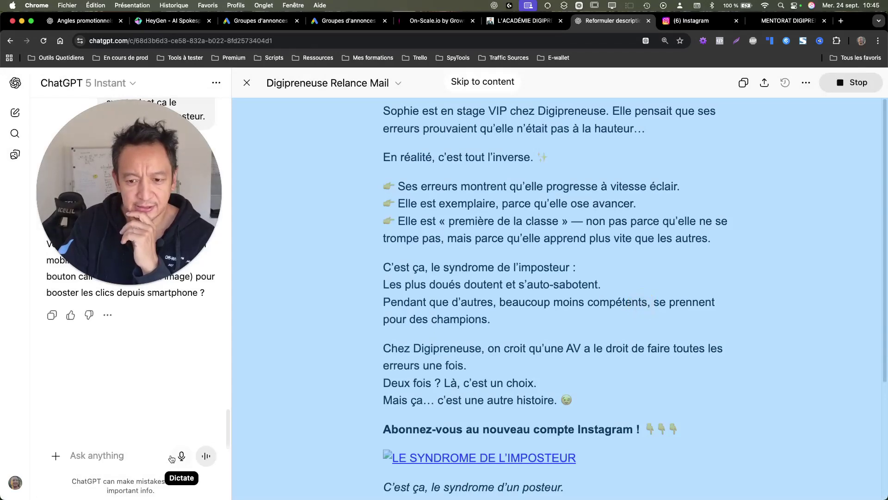
pyautogui.click(833, 88)
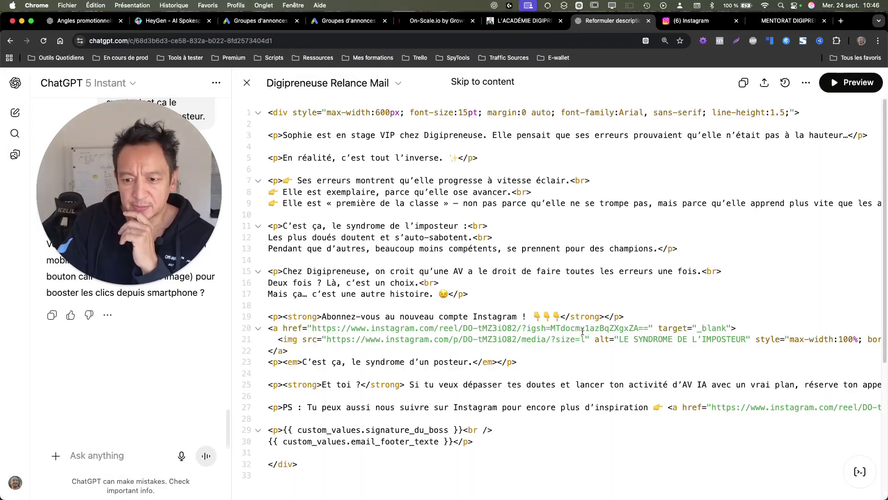
# Step: Open the line-21 thumbnail image URL and confirm it is an unavailable Instagram page
pyautogui.moveTo(585, 340); pyautogui.dragTo(331, 341)
pyautogui.rightClick(330, 340)
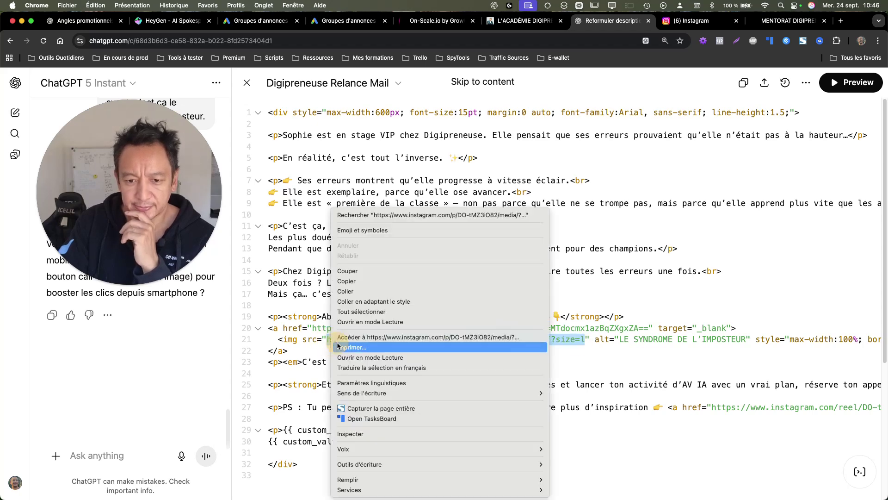
pyautogui.click(362, 338)
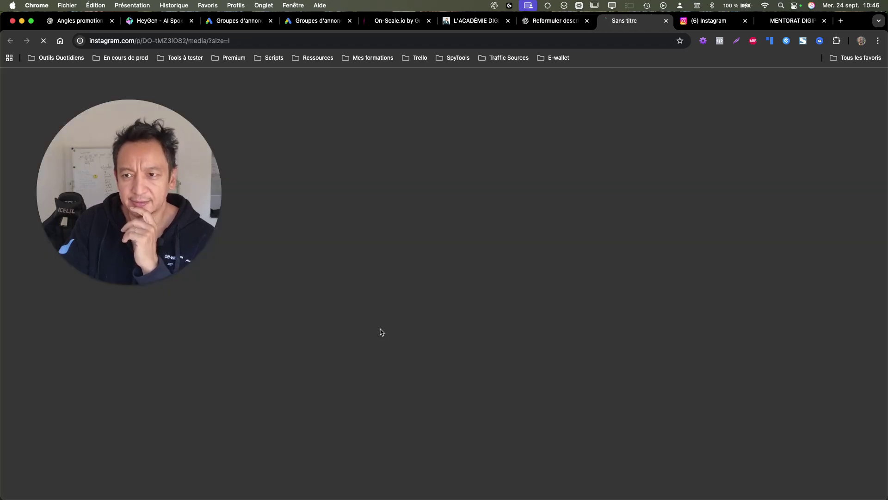
pyautogui.click(666, 20)
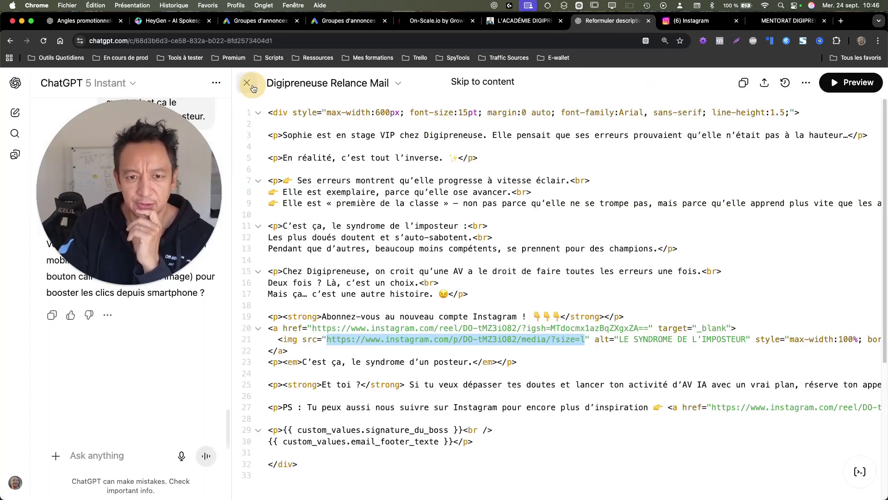
# Step: Close the canvas and start dictating a new message to ChatGPT
pyautogui.click(246, 83)
pyautogui.scroll(-5, 639, 334)
pyautogui.click(701, 464)
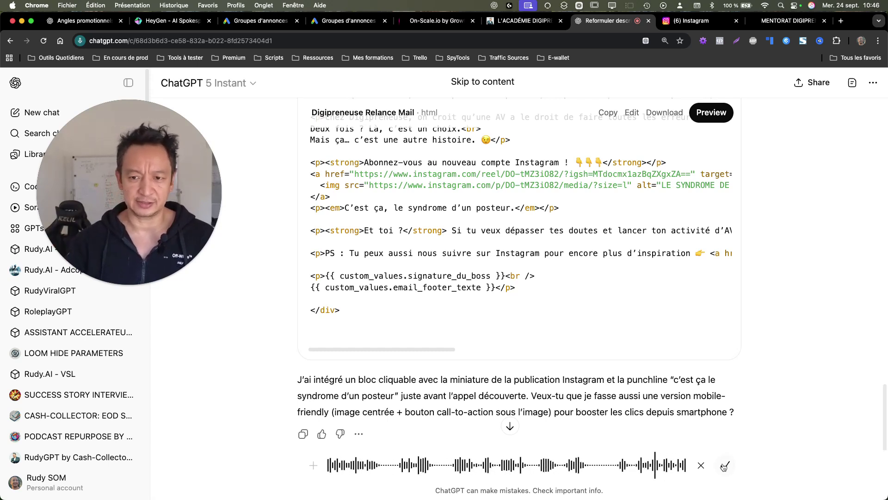
# Step: Send the dictated note that the thumbnail is a 404, asking for a working Instagram thumbnail
pyautogui.click(724, 466)
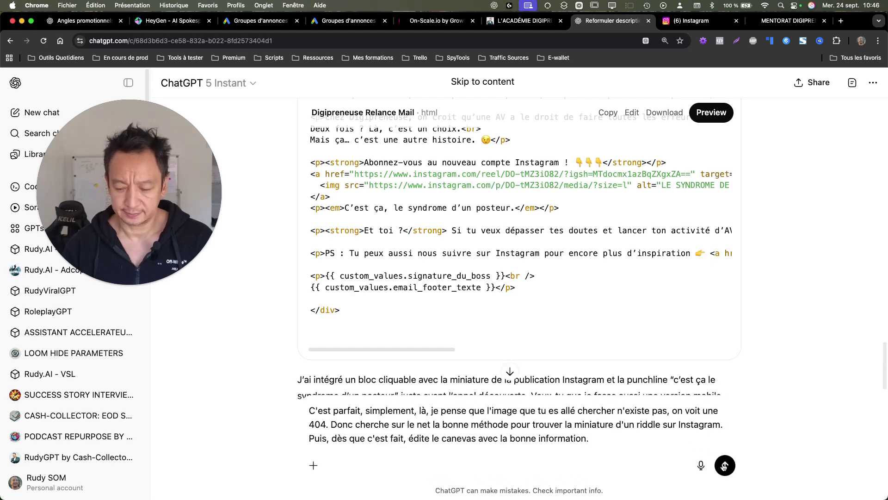
pyautogui.click(724, 466)
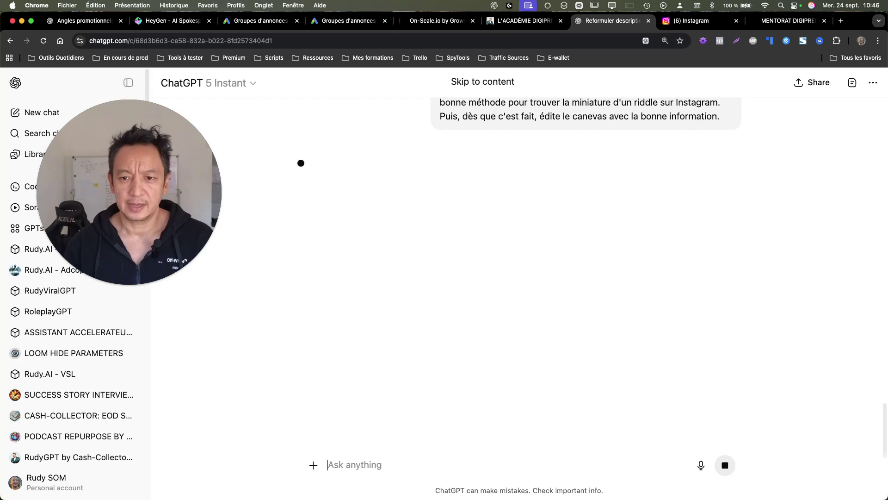
# Step: Review the earlier email HTML, selecting its first line, signature line and email_footer_texte placeholder
pyautogui.scroll(10, 545, 262)
pyautogui.scroll(8, 545, 262)
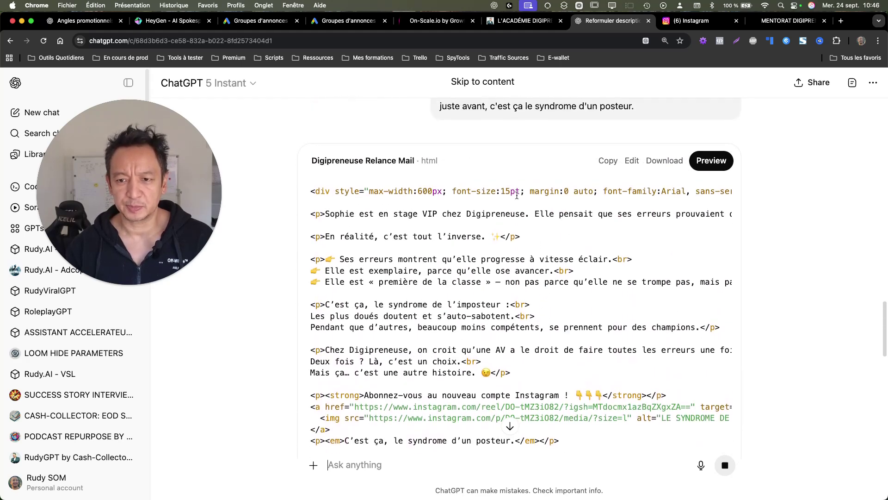
pyautogui.moveTo(642, 186); pyautogui.dragTo(342, 193)
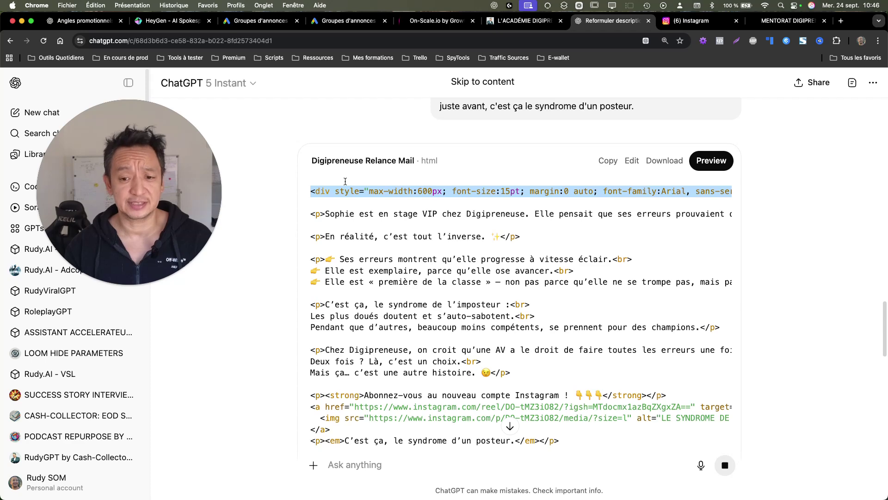
pyautogui.scroll(-7, 349, 252)
pyautogui.moveTo(326, 327)
pyautogui.mouseDown()
pyautogui.moveTo(508, 325)
pyautogui.moveTo(490, 340)
pyautogui.moveTo(313, 342)
pyautogui.mouseUp()
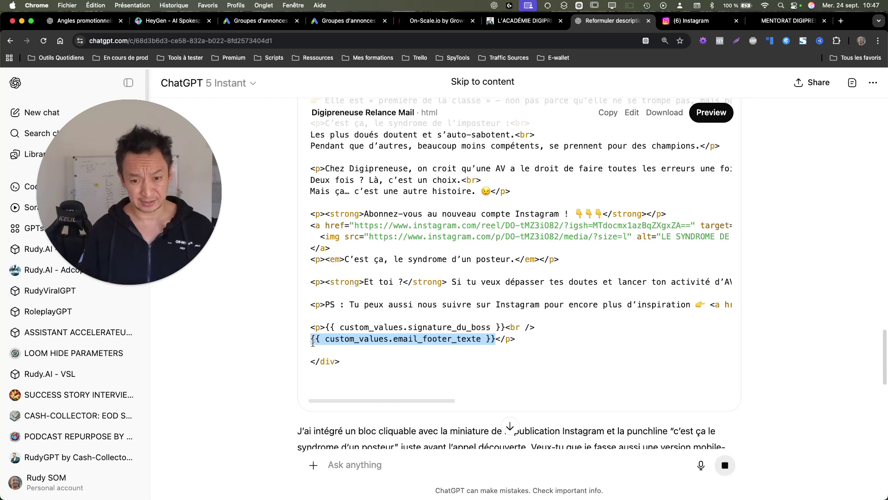
pyautogui.click(426, 322)
pyautogui.tripleClick(426, 322)
pyautogui.doubleClick(426, 340)
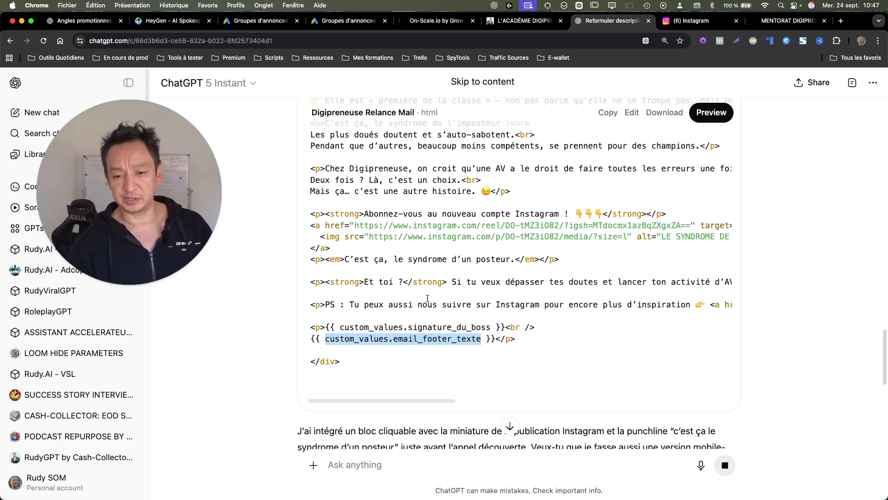
pyautogui.moveTo(532, 334)
pyautogui.mouseDown()
pyautogui.moveTo(347, 339)
pyautogui.moveTo(316, 330)
pyautogui.mouseUp()
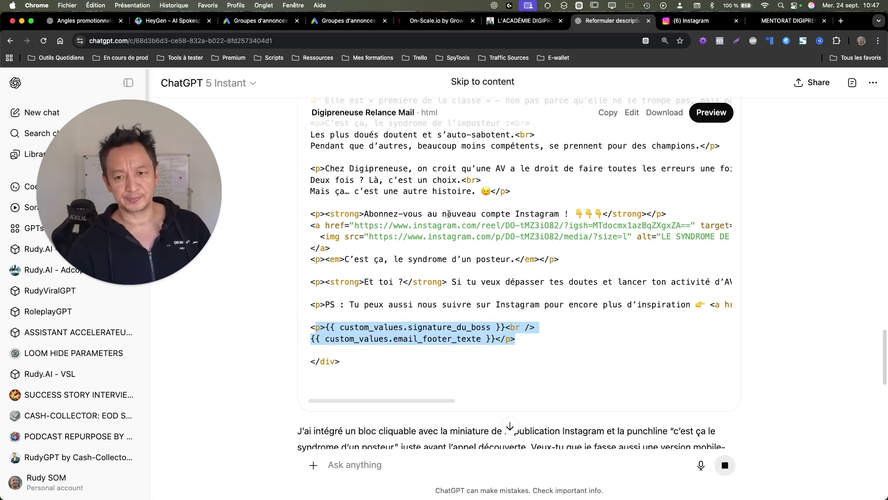
# Step: Inspect the max-width:600 and font-size:15pt style settings in the email code
pyautogui.scroll(5, 448, 214)
pyautogui.moveTo(372, 204); pyautogui.dragTo(421, 191)
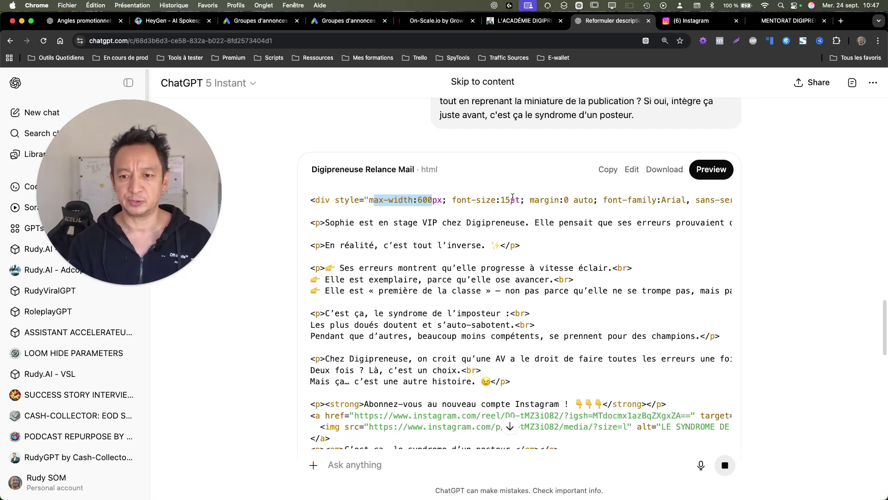
pyautogui.moveTo(520, 200); pyautogui.dragTo(508, 198)
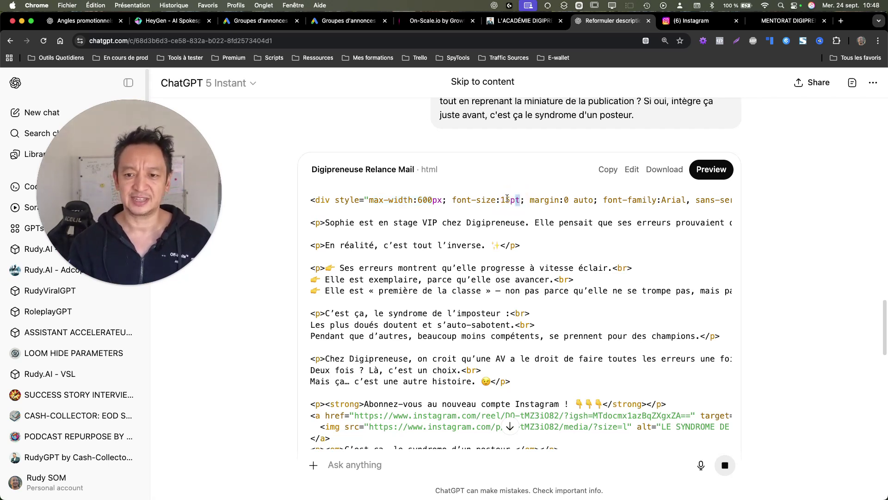
pyautogui.click(517, 195)
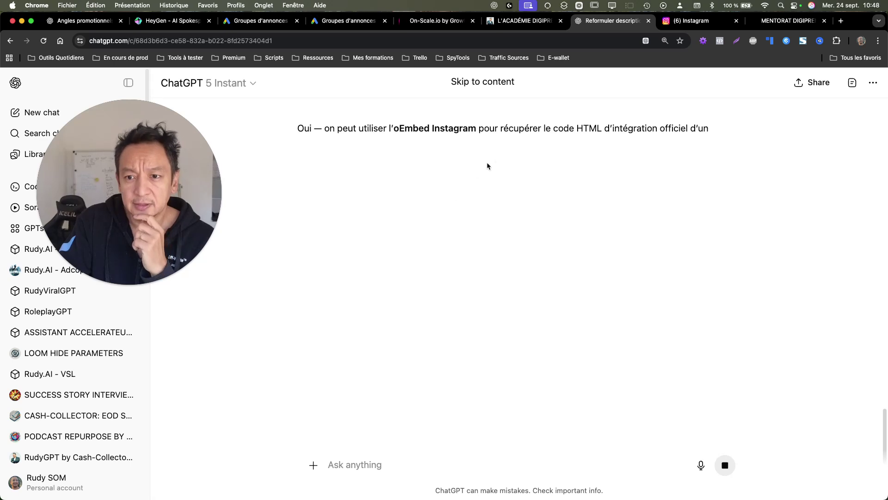
# Step: Read the blockquote embed reply and select the embed.js script line while dictating a follow-up
pyautogui.scroll(3, 608, 145)
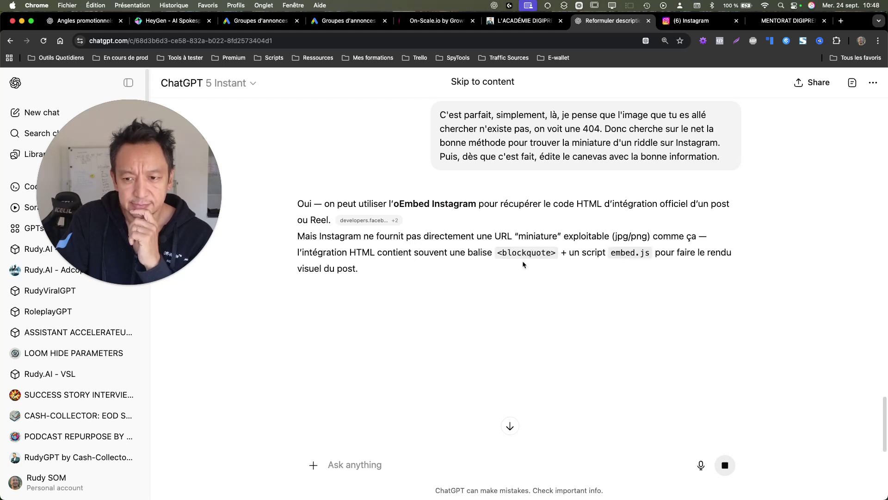
pyautogui.scroll(-3, 486, 245)
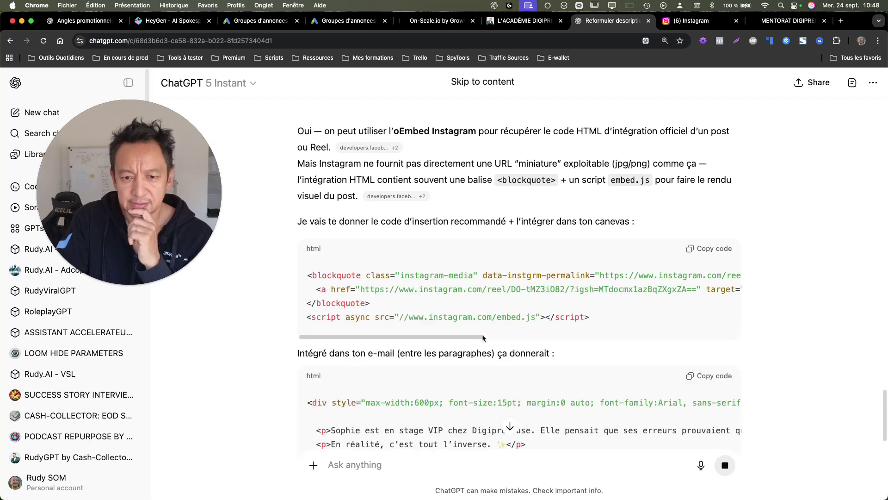
pyautogui.scroll(-5, 484, 335)
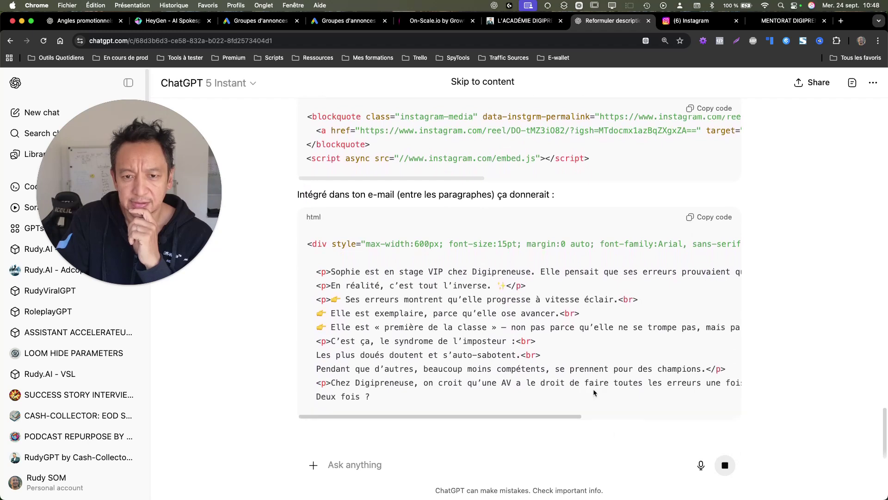
pyautogui.click(698, 472)
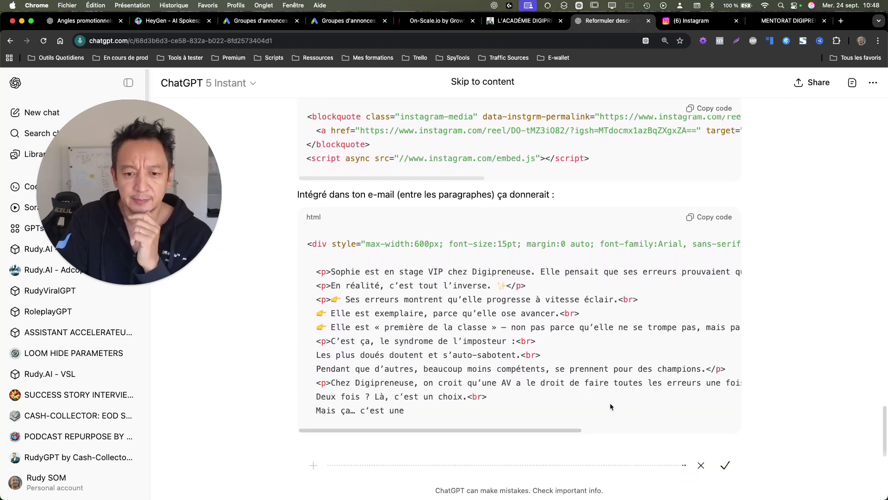
pyautogui.scroll(3, 582, 350)
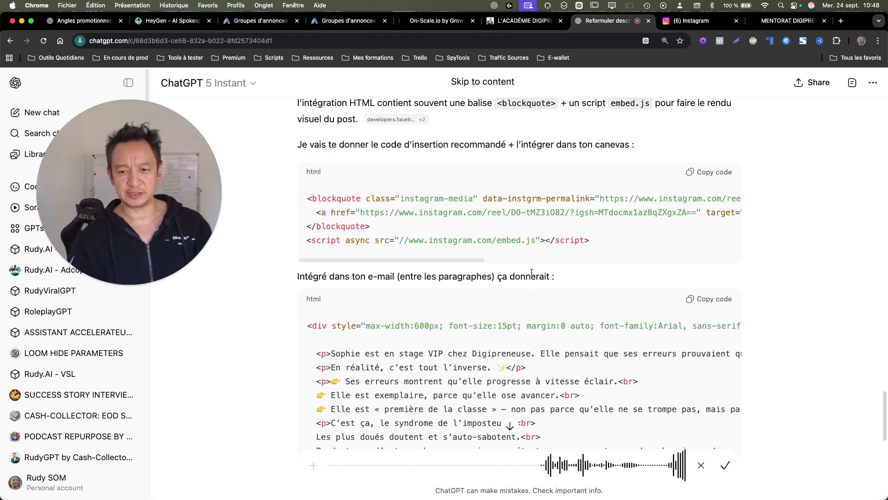
pyautogui.tripleClick(417, 241)
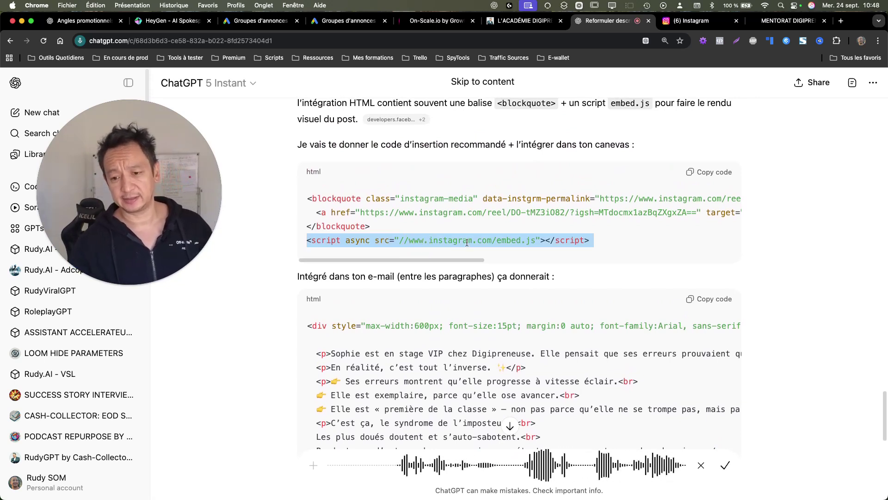
# Step: End the dictation and select the Instagram reel's full web address
pyautogui.click(730, 465)
pyautogui.hotkey('ctrl', 'Tab')
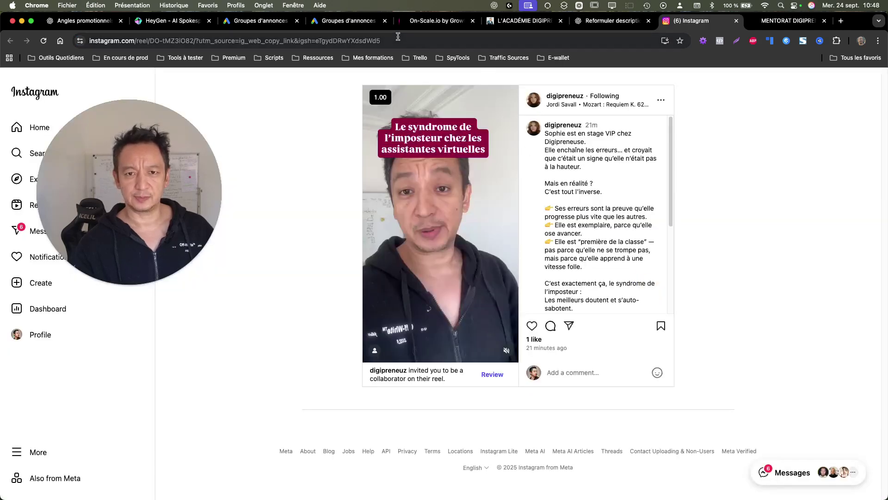
pyautogui.click(398, 41)
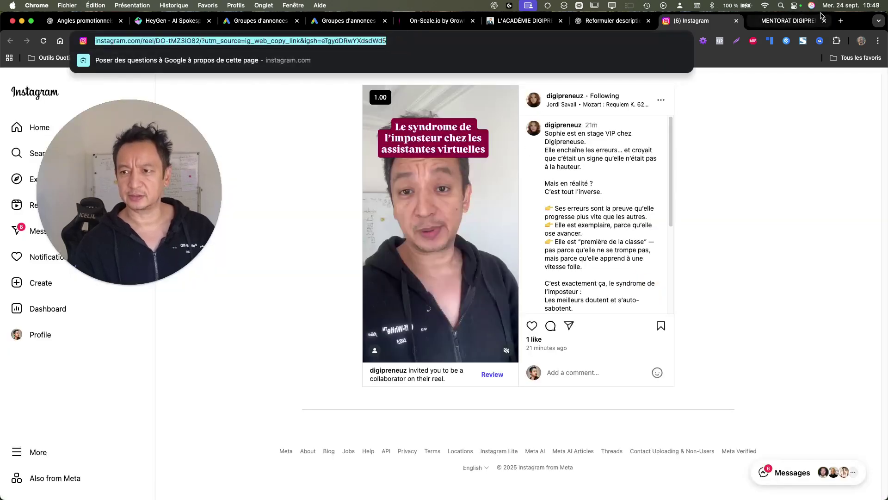
# Step: Search Google for 'meta open graph viewer' and open the OpenGraph.xyz result
pyautogui.click(760, 18)
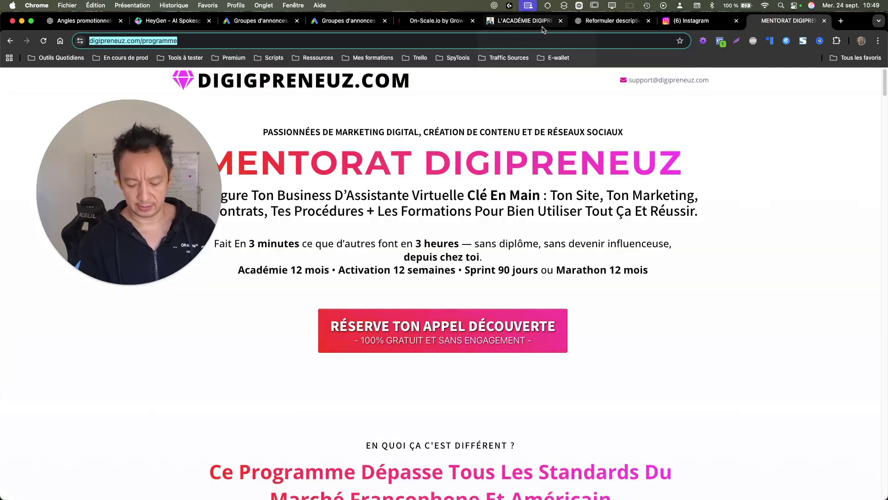
pyautogui.write('meta open gr')
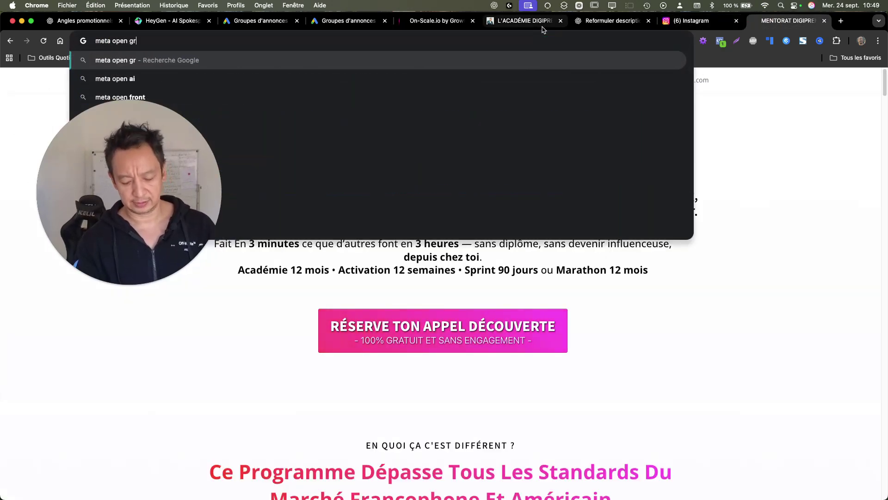
pyautogui.write('aph viewer')
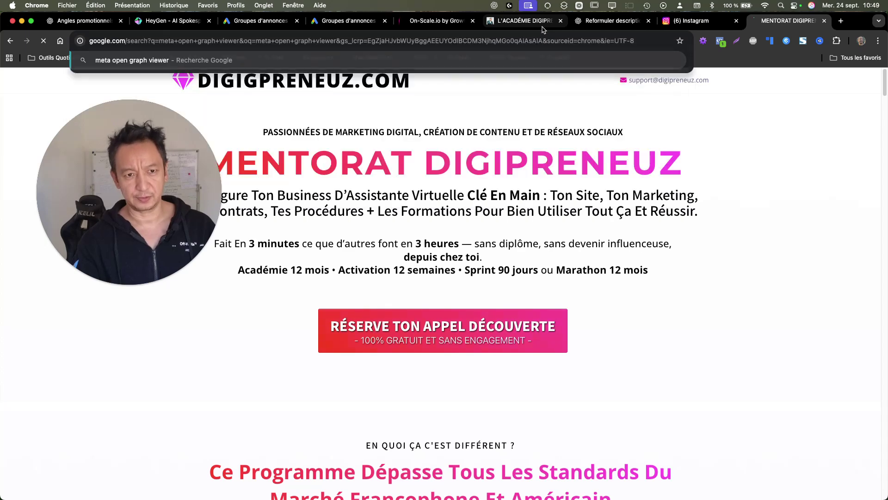
pyautogui.press('Return')
pyautogui.moveTo(199, 194); pyautogui.dragTo(724, 278)
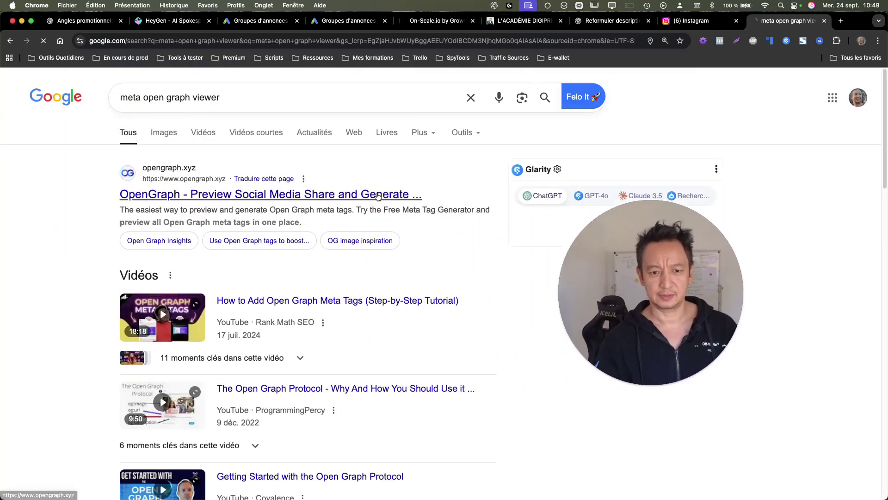
pyautogui.click(377, 194)
# Step: Accept cookies and run OpenGraph.xyz's check on the pasted Instagram reel link
pyautogui.click(511, 311)
pyautogui.click(412, 276)
pyautogui.press('super+v')
pyautogui.click(549, 287)
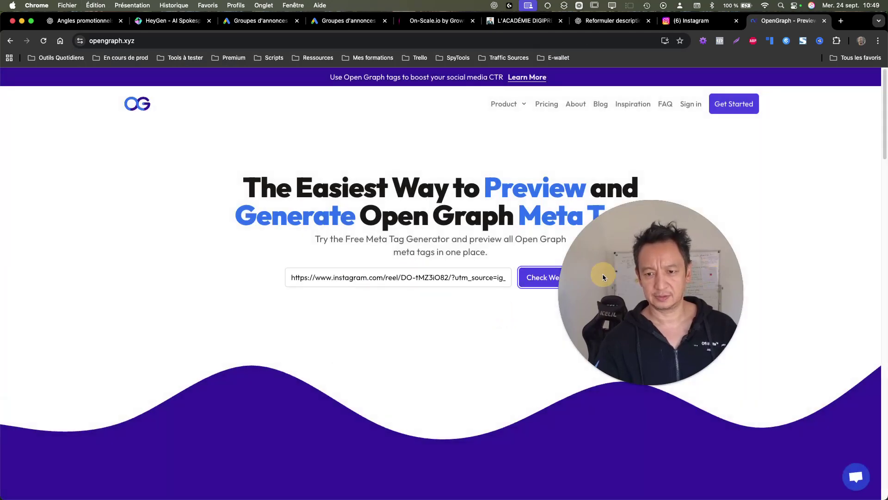
pyautogui.moveTo(602, 273); pyautogui.dragTo(738, 297)
pyautogui.moveTo(785, 277); pyautogui.dragTo(733, 115)
pyautogui.scroll(-5, 483, 323)
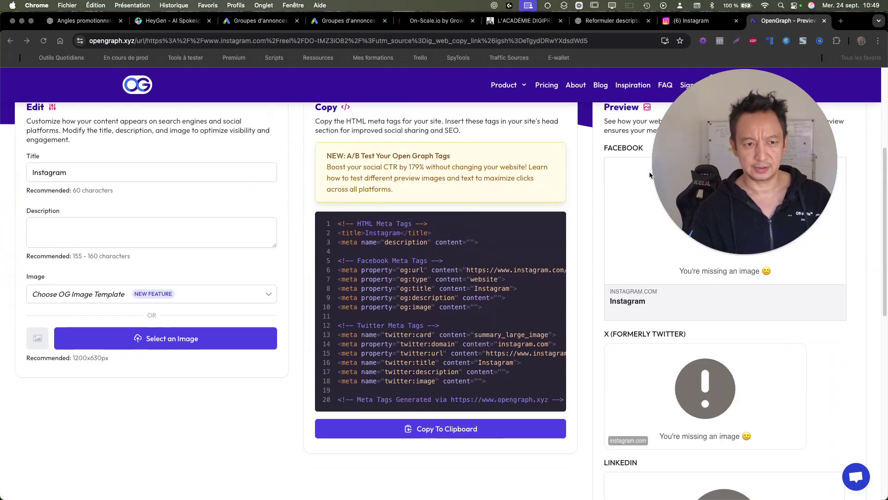
pyautogui.moveTo(695, 163); pyautogui.dragTo(138, 215)
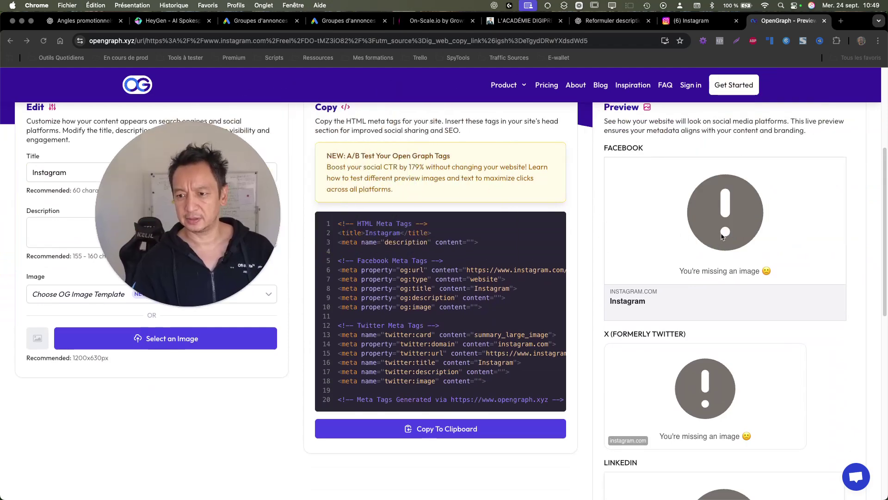
pyautogui.scroll(5, 716, 254)
pyautogui.scroll(-5, 715, 254)
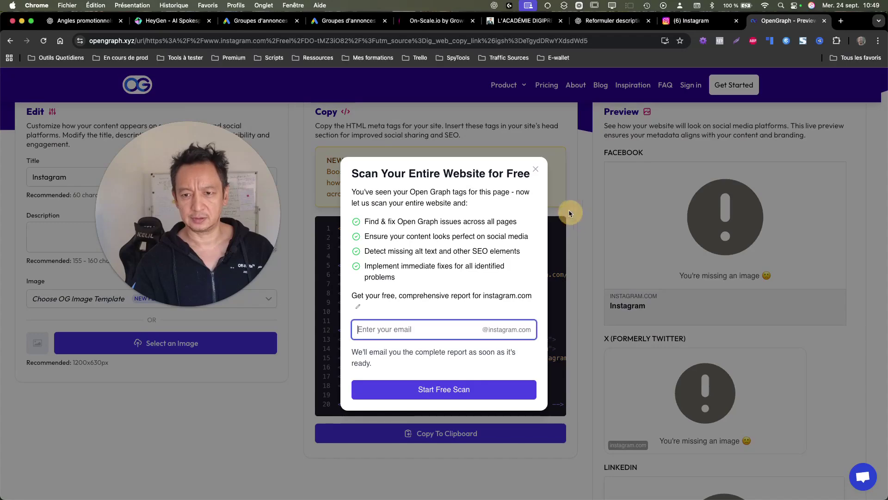
pyautogui.click(535, 169)
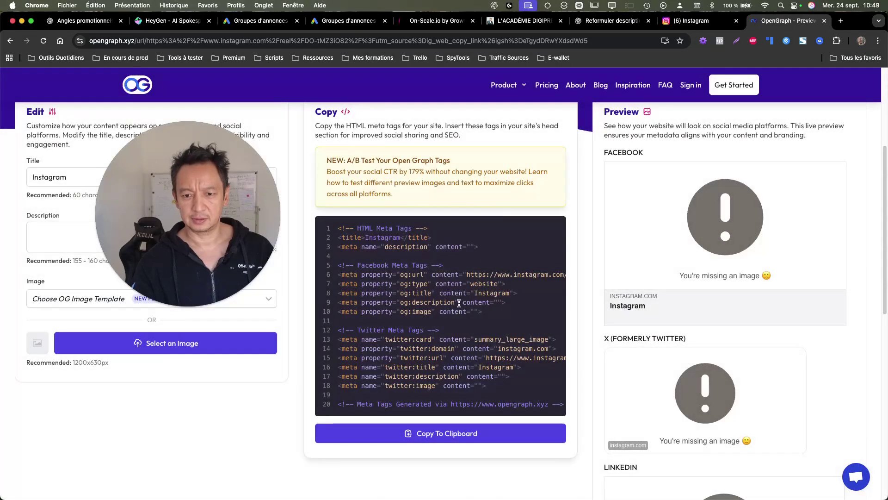
# Step: Review the og:url and generated meta tags, then return through WhatsApp to the Instagram reel
pyautogui.moveTo(478, 276); pyautogui.dragTo(582, 274)
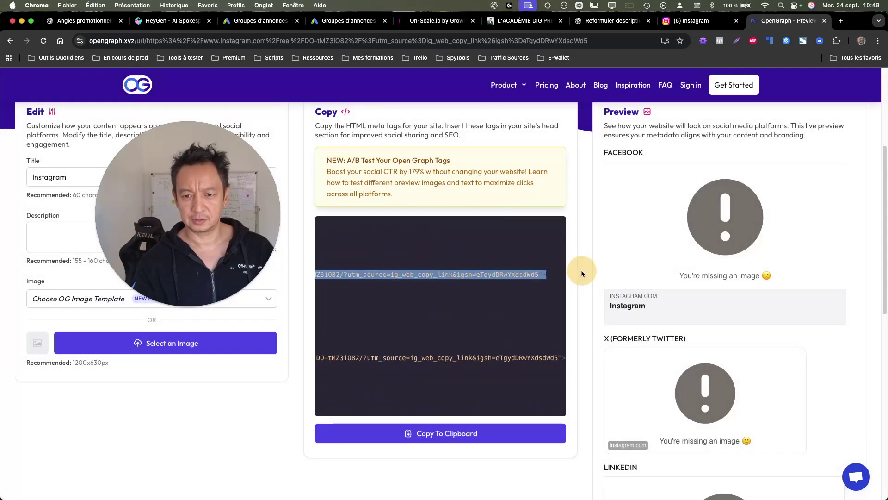
pyautogui.moveTo(344, 359); pyautogui.dragTo(1, 366)
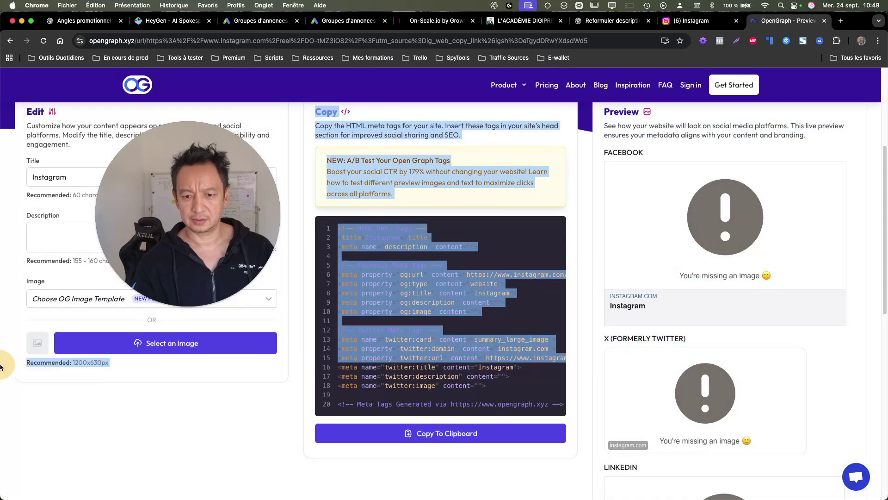
pyautogui.scroll(-3, 418, 283)
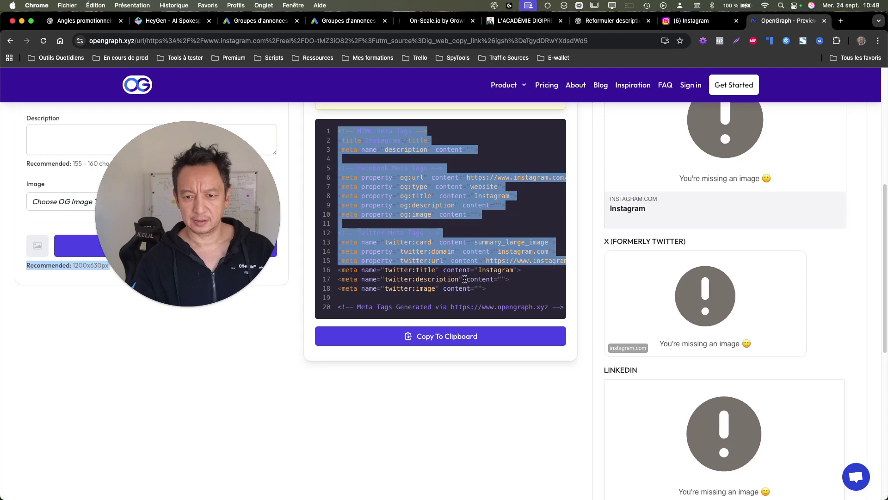
pyautogui.click(464, 279)
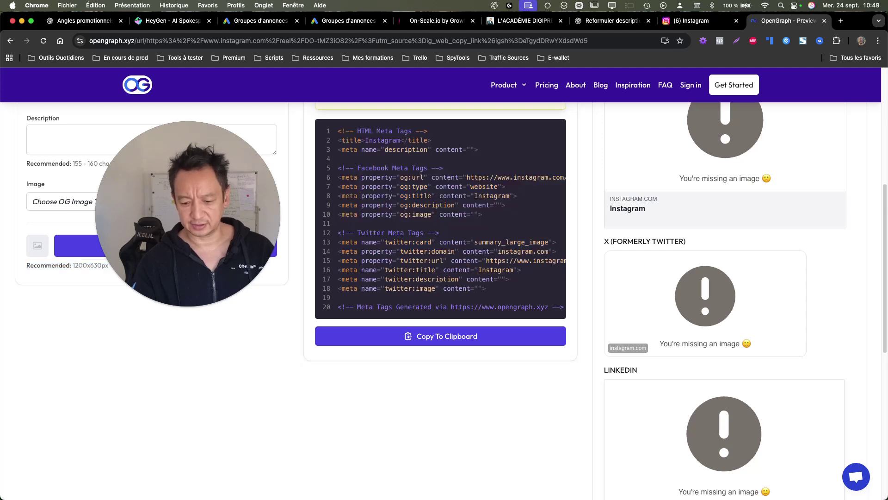
pyautogui.press('super+Tab')
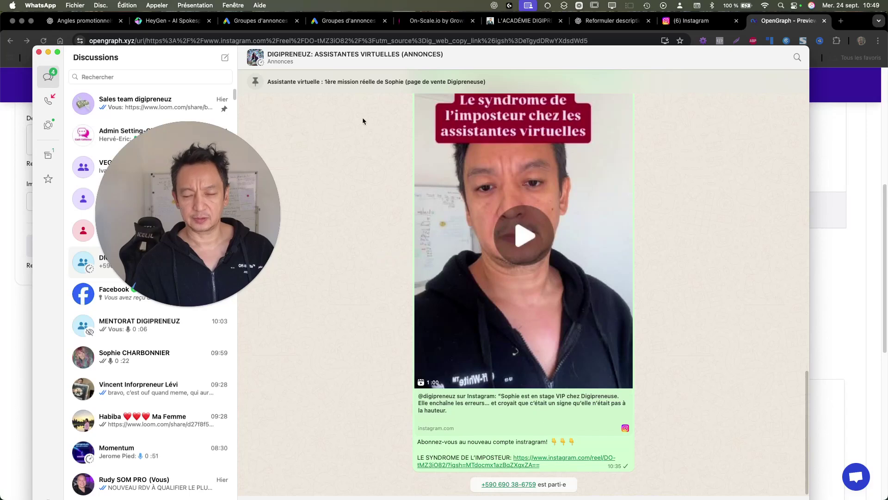
pyautogui.press('super+Tab')
# Step: Open Chrome DevTools on the reel page, select the video container, and enlarge the panels
pyautogui.rightClick(730, 114)
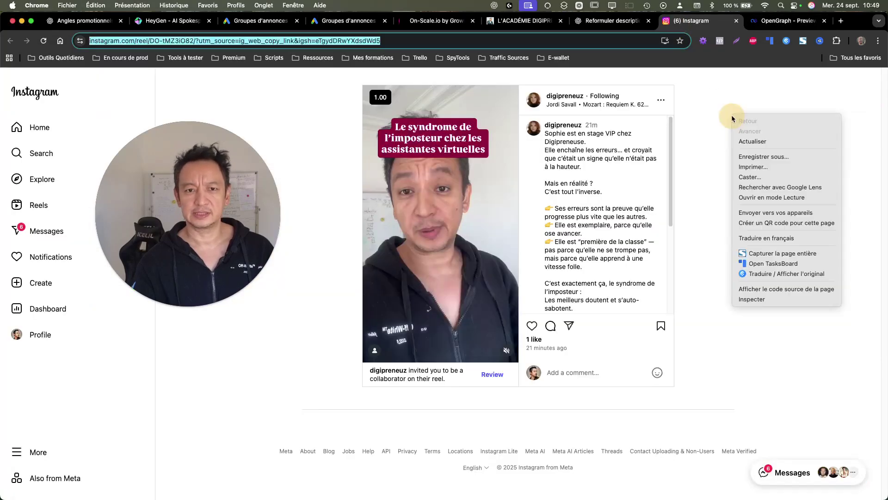
pyautogui.click(712, 111)
pyautogui.rightClick(712, 111)
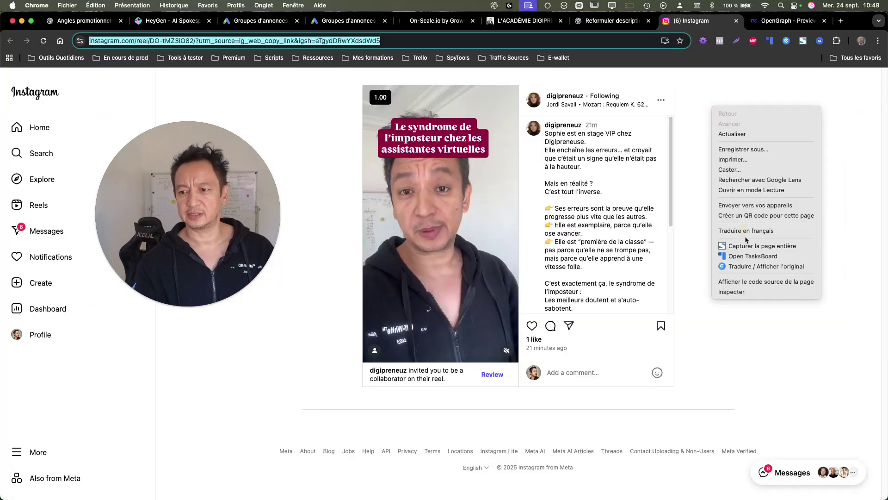
pyautogui.click(753, 294)
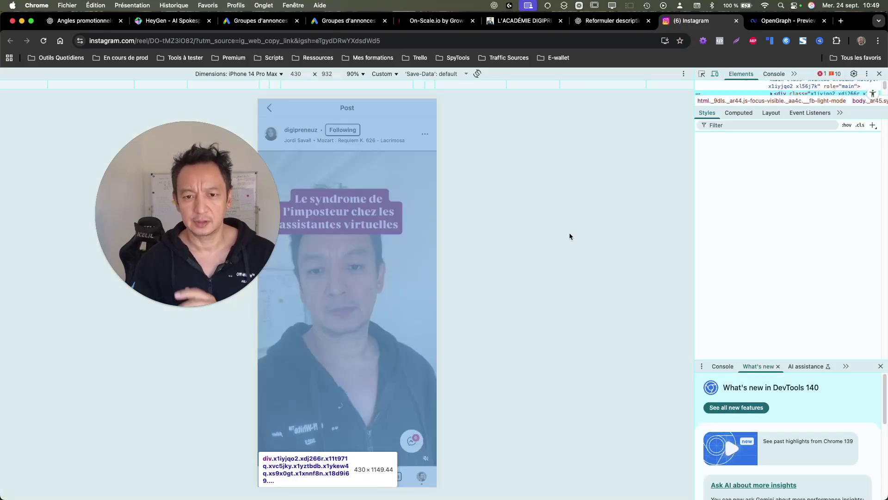
pyautogui.click(702, 74)
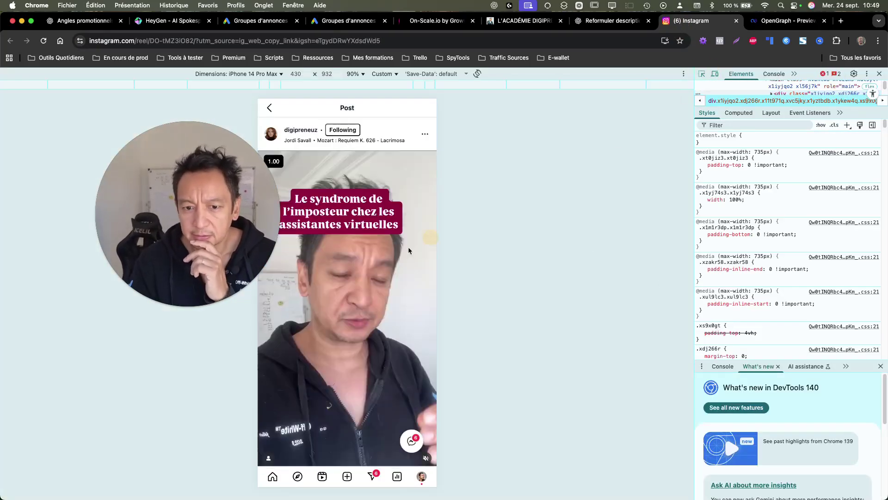
pyautogui.click(416, 255)
pyautogui.moveTo(694, 232); pyautogui.dragTo(489, 248)
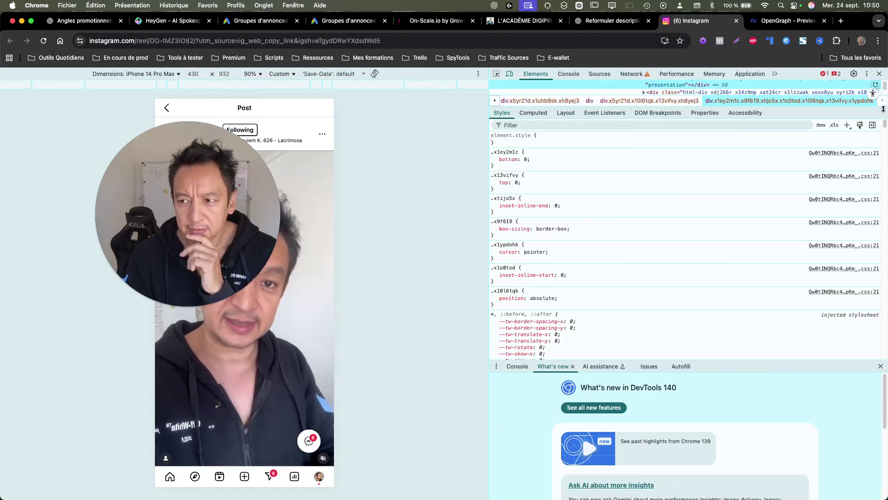
pyautogui.moveTo(858, 110); pyautogui.dragTo(858, 302)
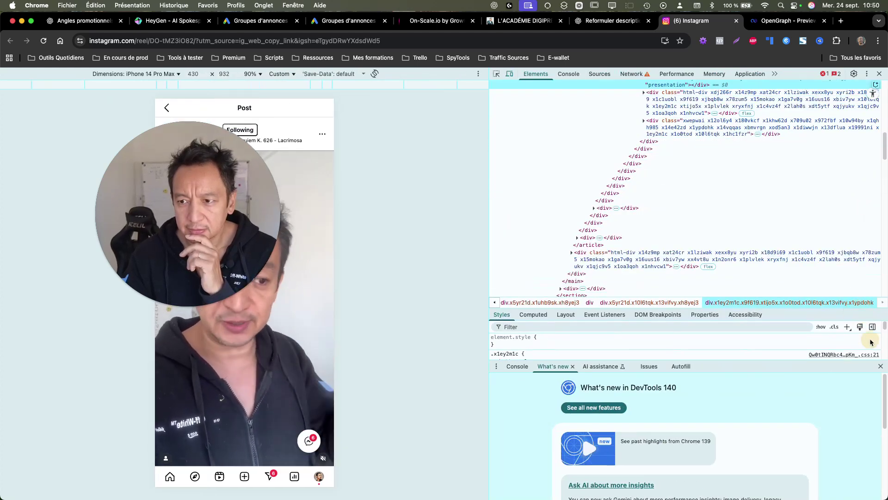
pyautogui.click(881, 366)
pyautogui.scroll(2, 773, 143)
pyautogui.scroll(1, 772, 143)
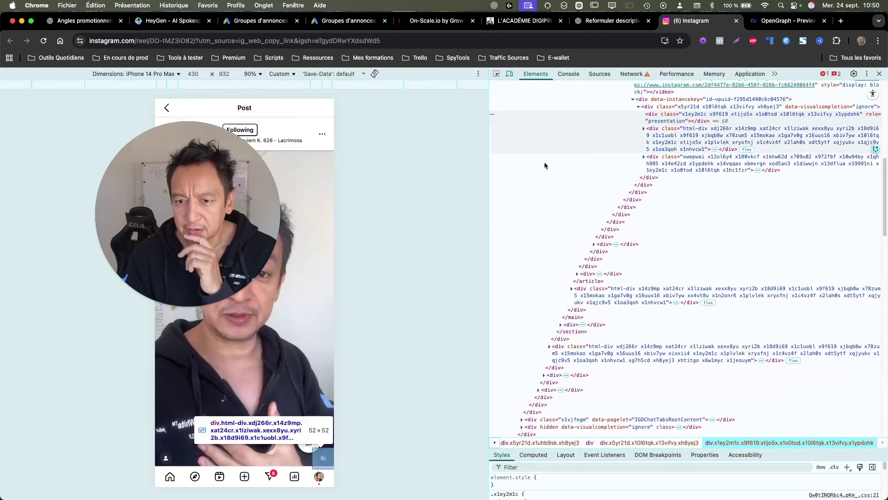
# Step: Inspect the reel video element and its blob: source, then show the Network requests list
pyautogui.rightClick(310, 218)
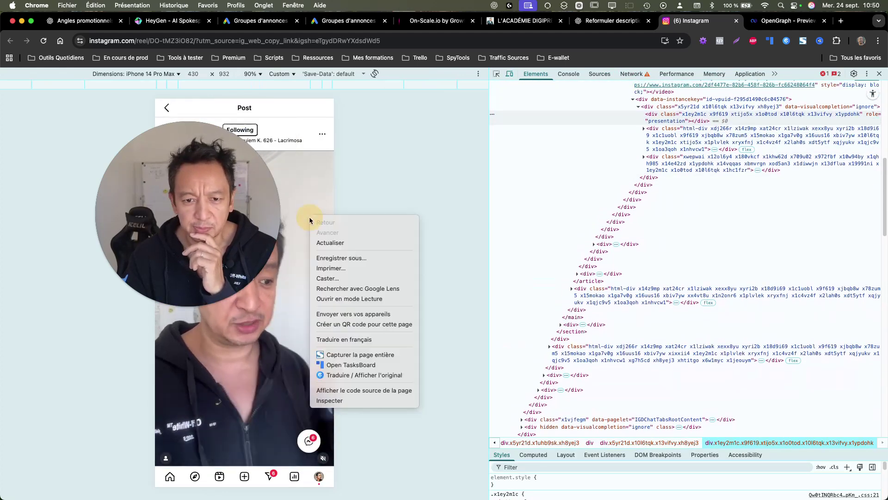
pyautogui.click(351, 401)
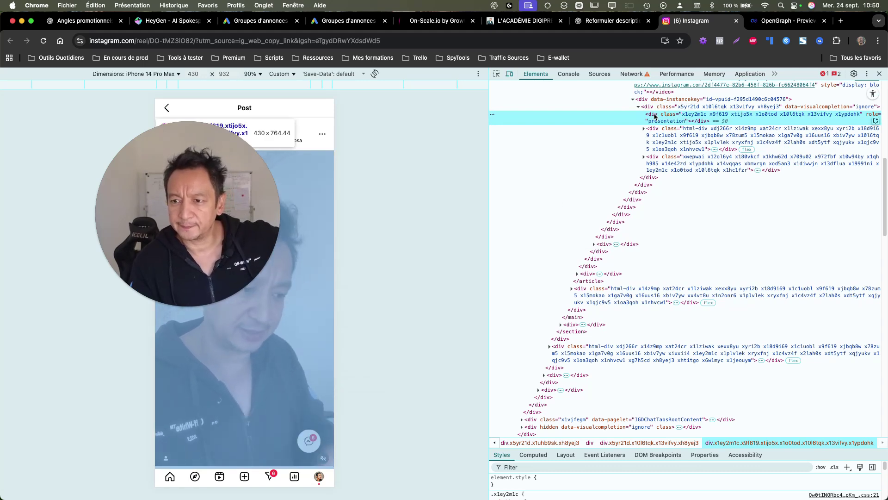
pyautogui.scroll(2, 654, 117)
pyautogui.scroll(1, 654, 116)
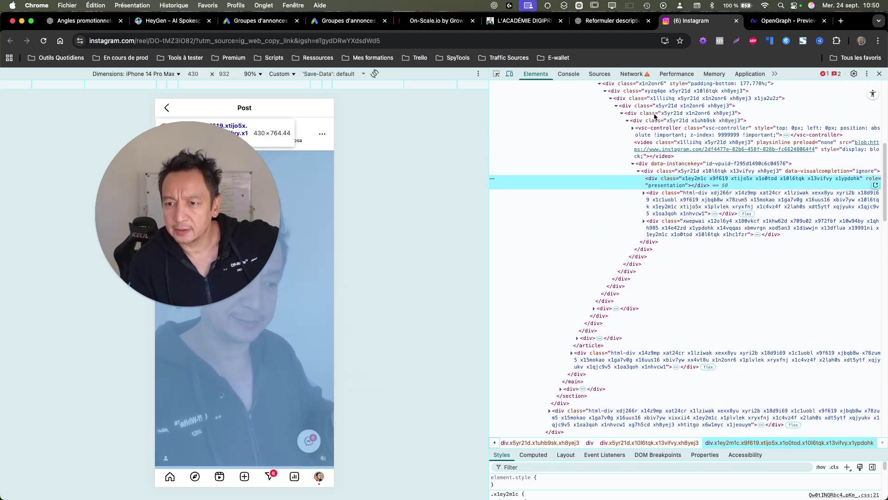
pyautogui.scroll(1, 528, 174)
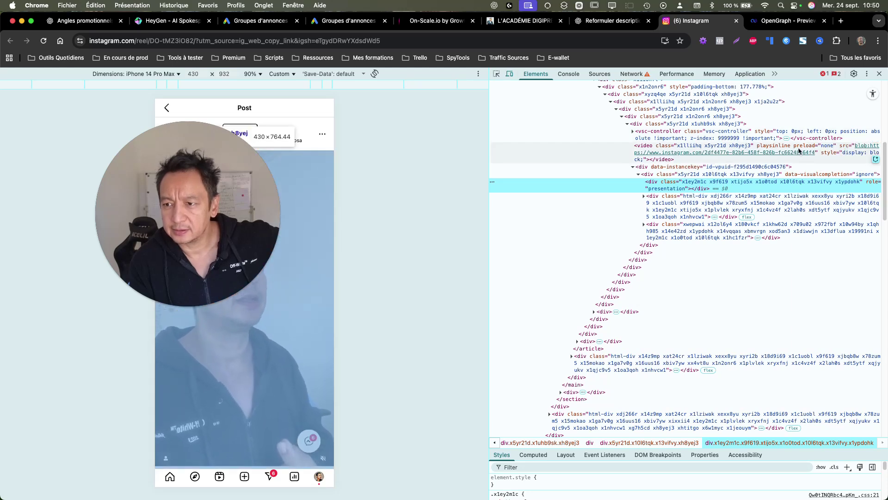
pyautogui.click(645, 148)
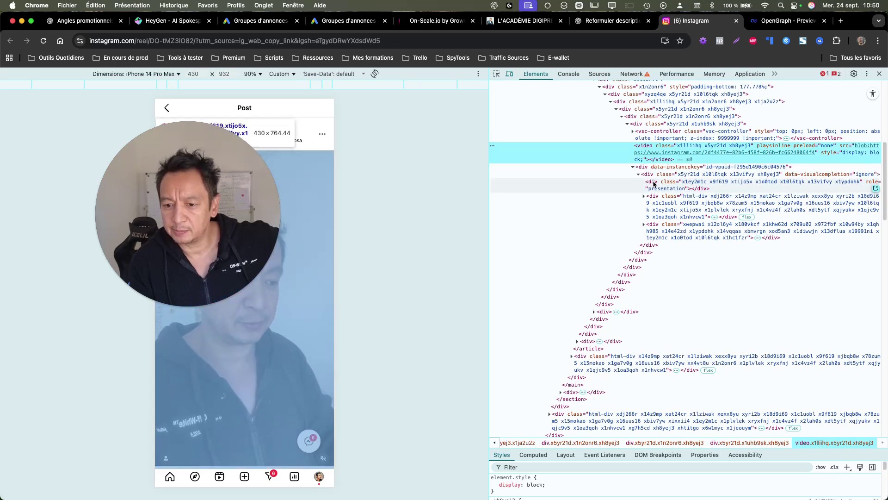
pyautogui.scroll(3, 655, 181)
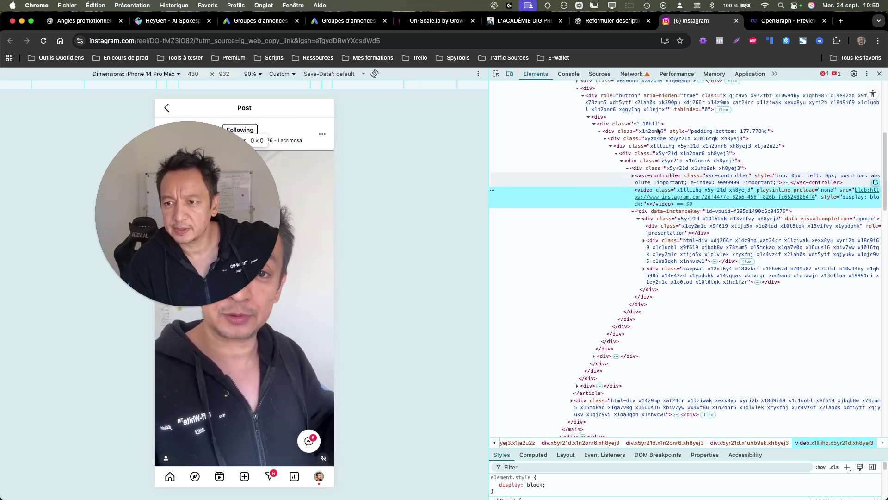
pyautogui.scroll(2, 636, 130)
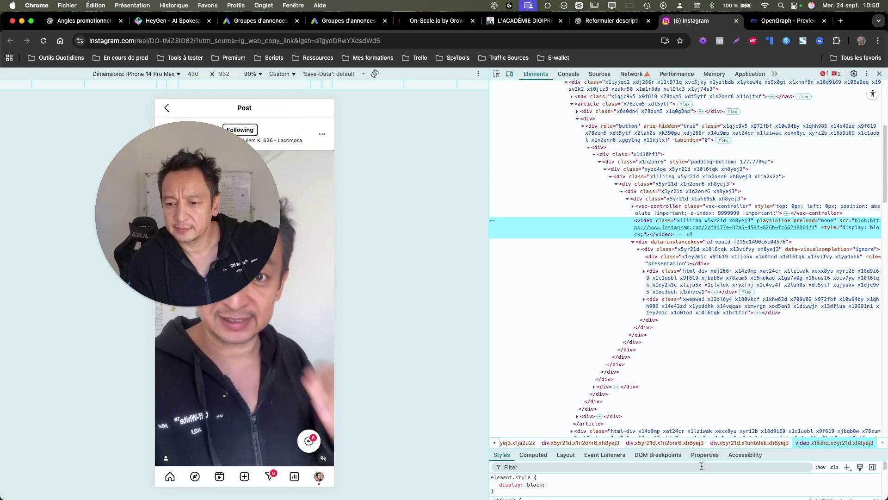
pyautogui.moveTo(816, 458); pyautogui.dragTo(799, 320)
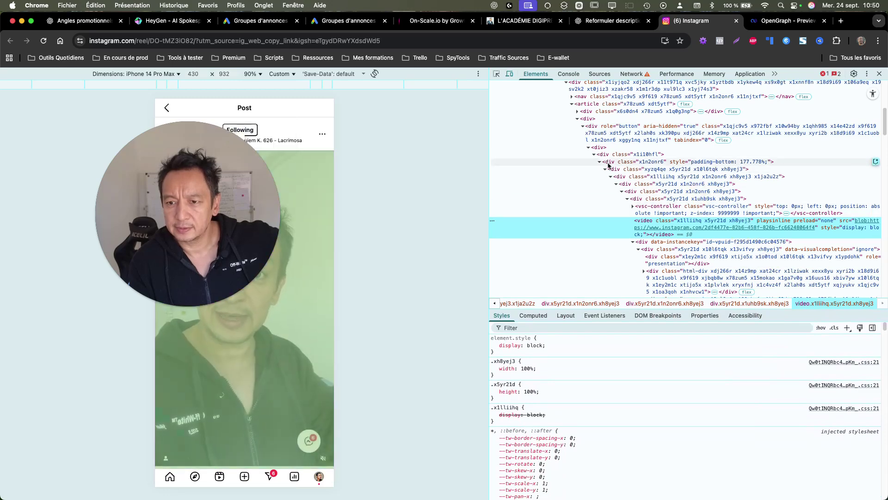
pyautogui.click(609, 169)
pyautogui.click(615, 176)
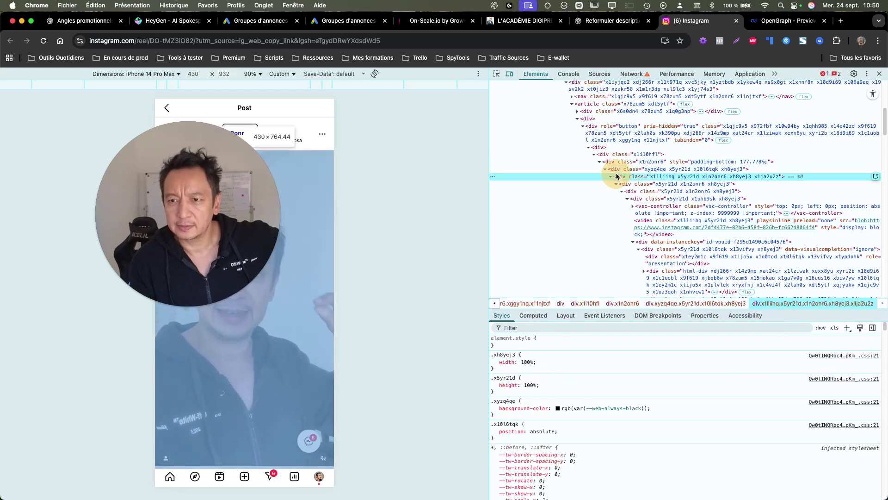
pyautogui.click(632, 74)
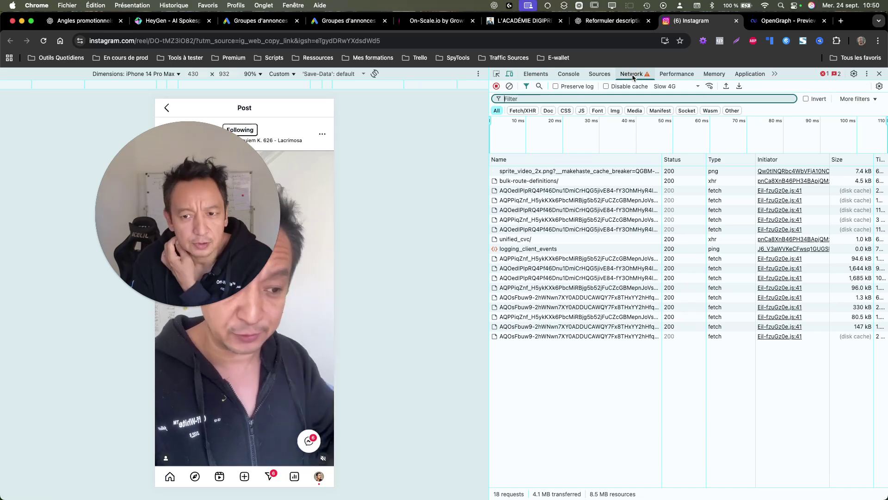
# Step: Reload the reel with Network filtered to images and preview two embedded data images
pyautogui.click(633, 111)
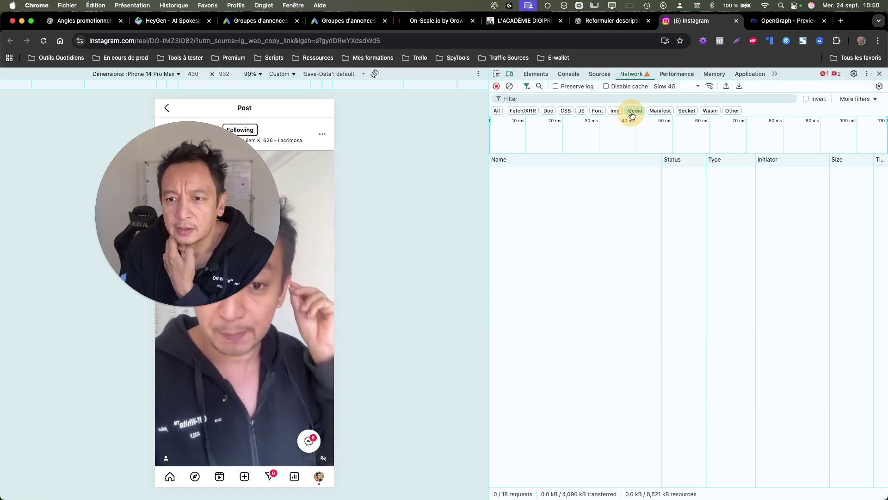
pyautogui.click(43, 41)
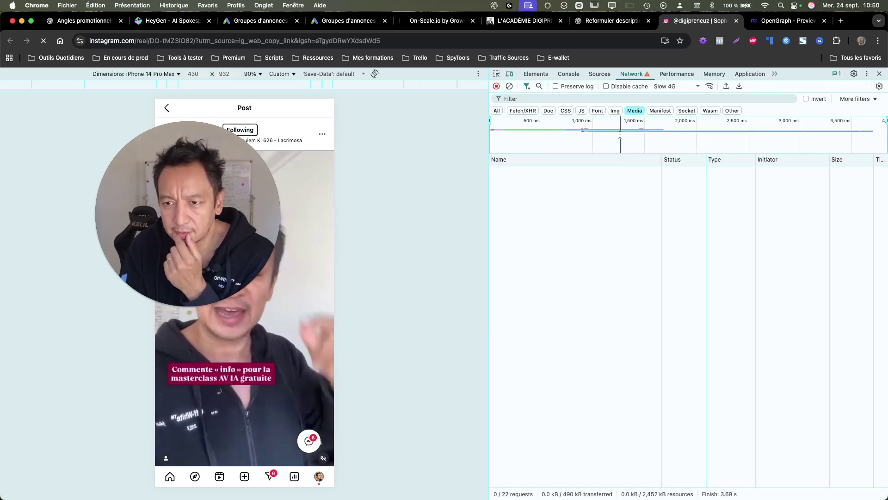
pyautogui.click(617, 115)
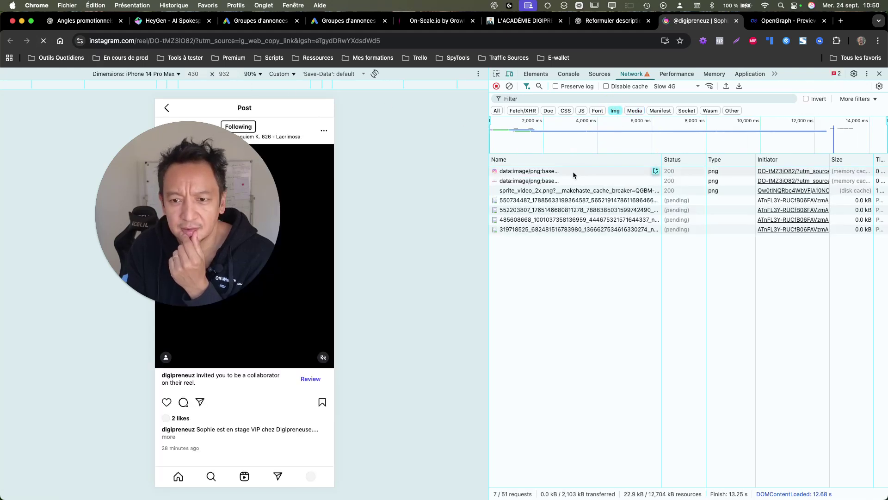
pyautogui.doubleClick(548, 172)
pyautogui.click(745, 20)
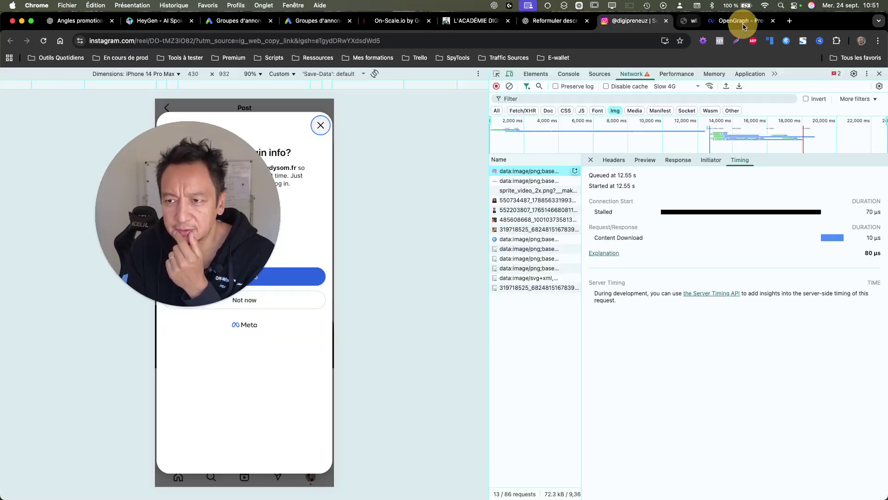
pyautogui.doubleClick(530, 181)
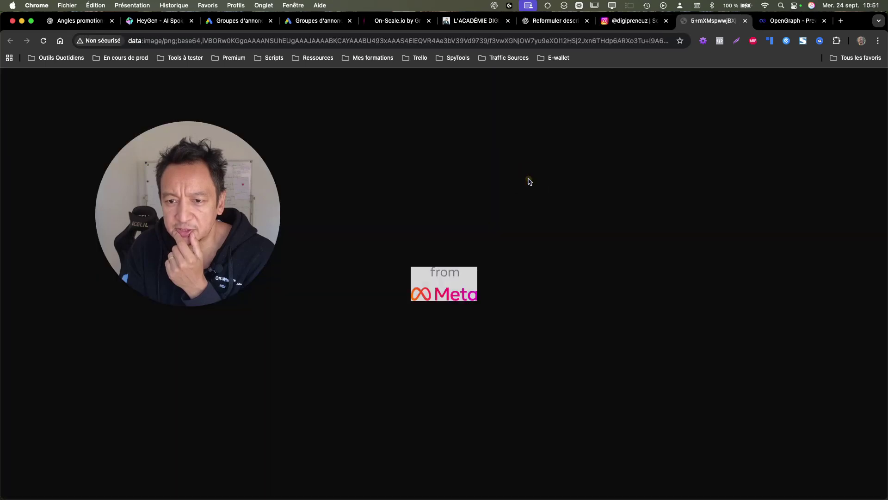
pyautogui.click(746, 21)
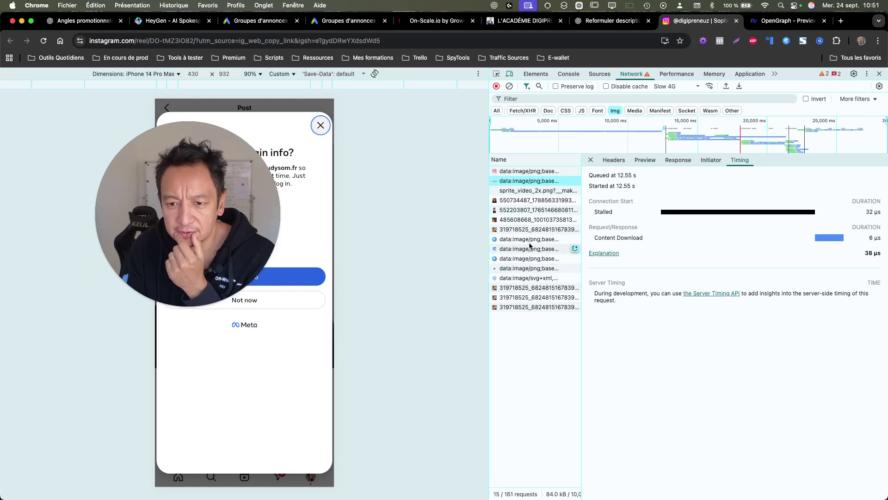
# Step: Show the request URL and headers of the 485608668 JPEG image request
pyautogui.click(548, 220)
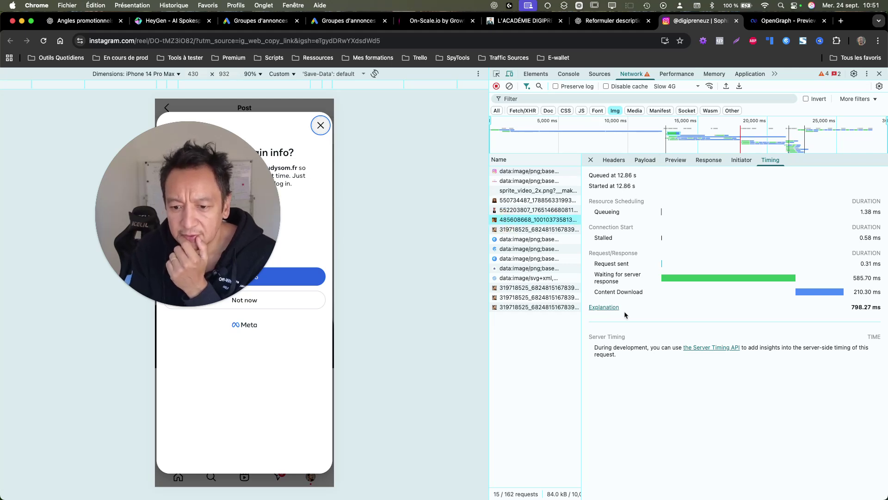
pyautogui.click(538, 230)
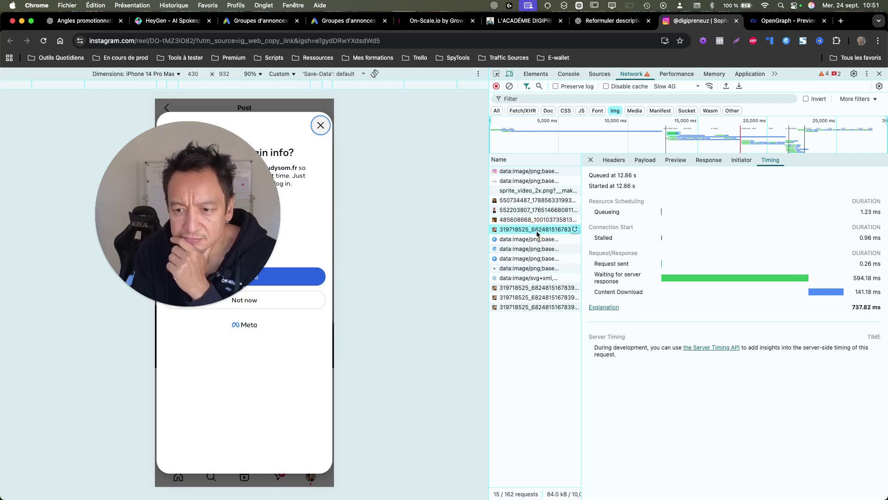
pyautogui.click(615, 160)
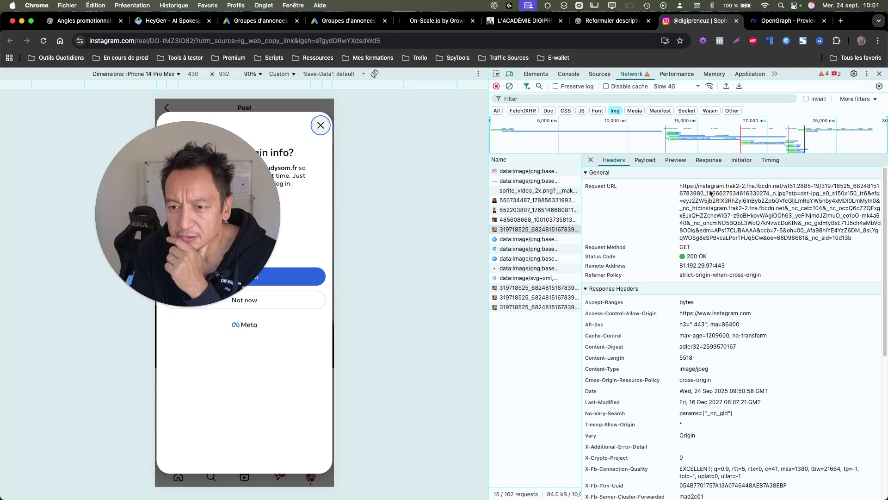
pyautogui.click(540, 220)
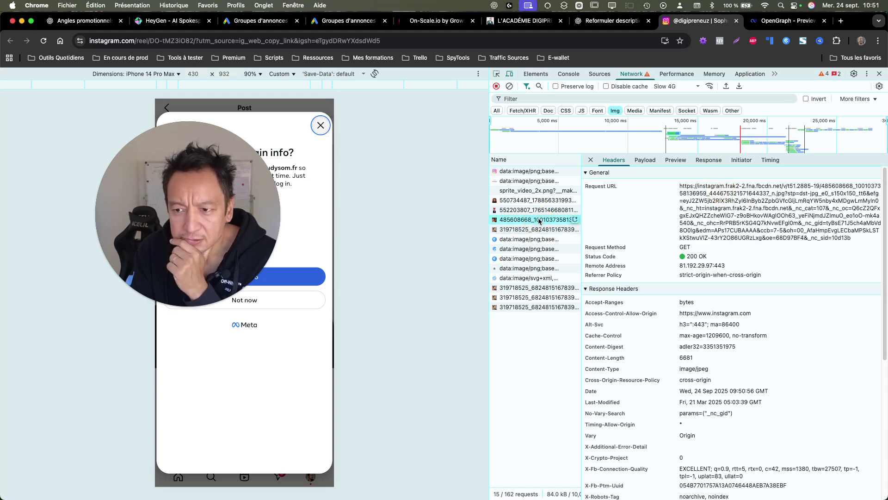
# Step: Open the JPEG image's request URL in a new tab, then close it
pyautogui.tripleClick(714, 205)
pyautogui.rightClick(714, 204)
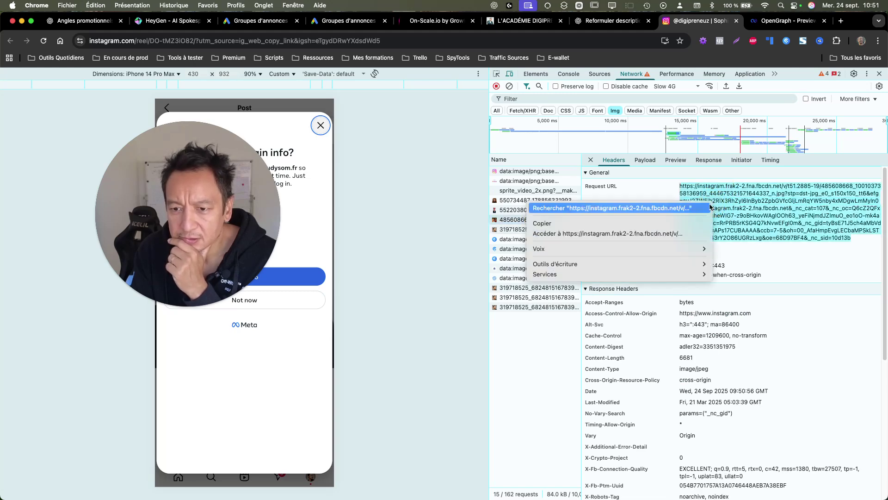
pyautogui.click(700, 233)
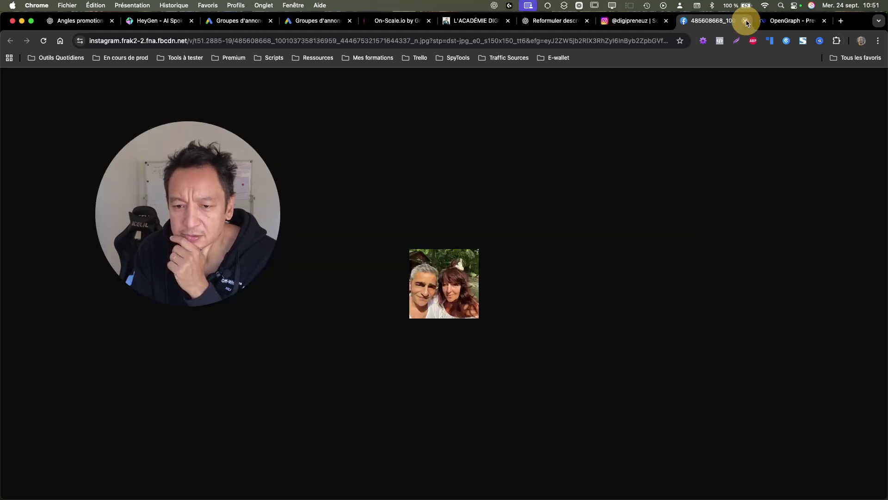
pyautogui.click(746, 21)
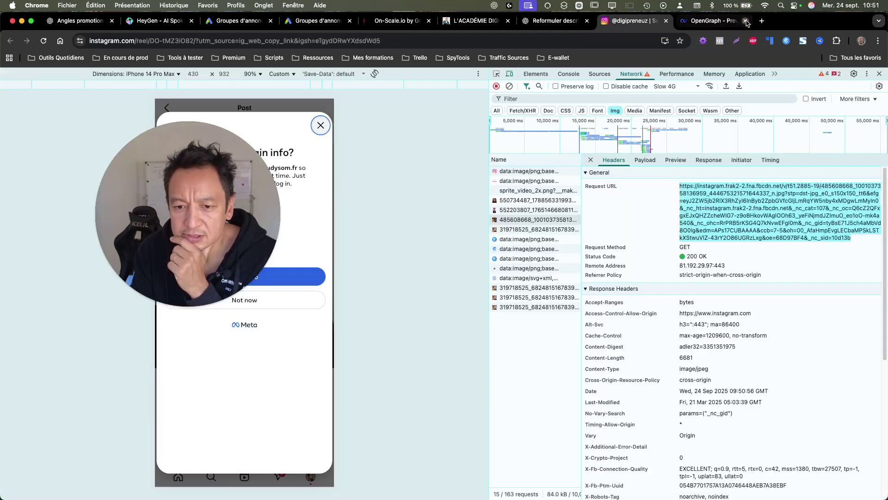
# Step: Preview the sprite_video_2x.png request URL in a tab, close it, and dismiss the save-login prompt
pyautogui.click(544, 192)
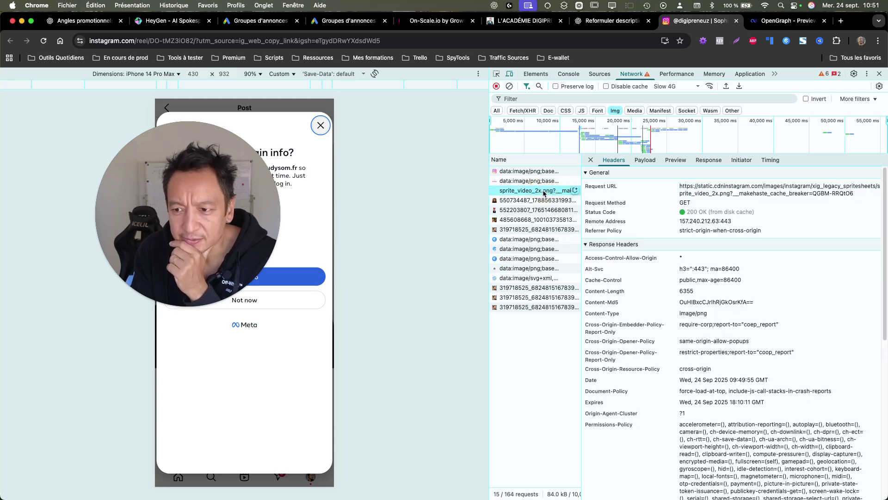
pyautogui.rightClick(732, 187)
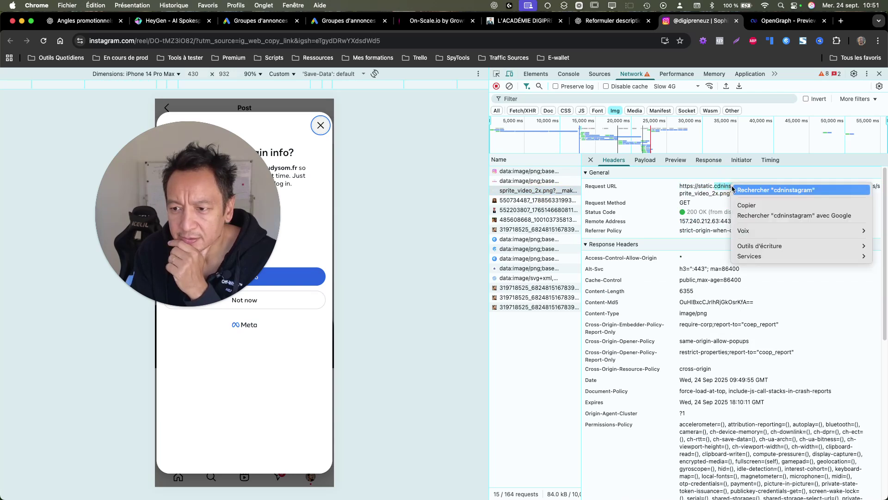
pyautogui.click(704, 195)
pyautogui.tripleClick(704, 194)
pyautogui.rightClick(704, 194)
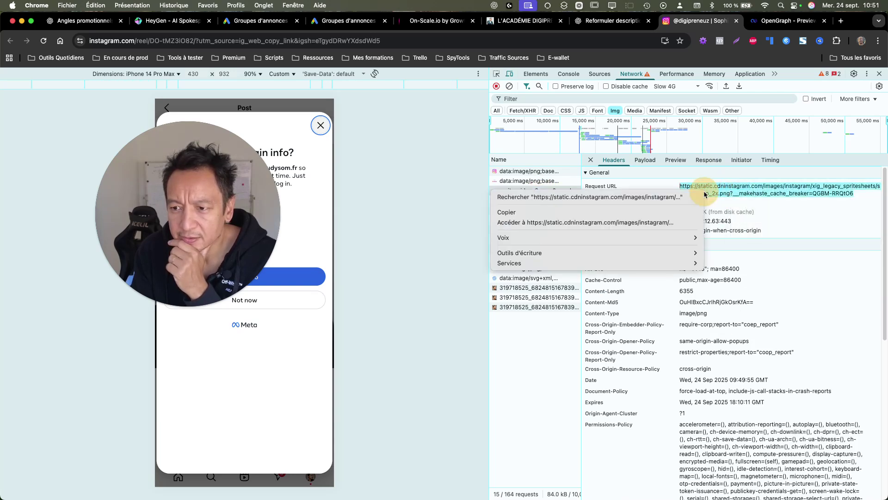
pyautogui.click(638, 222)
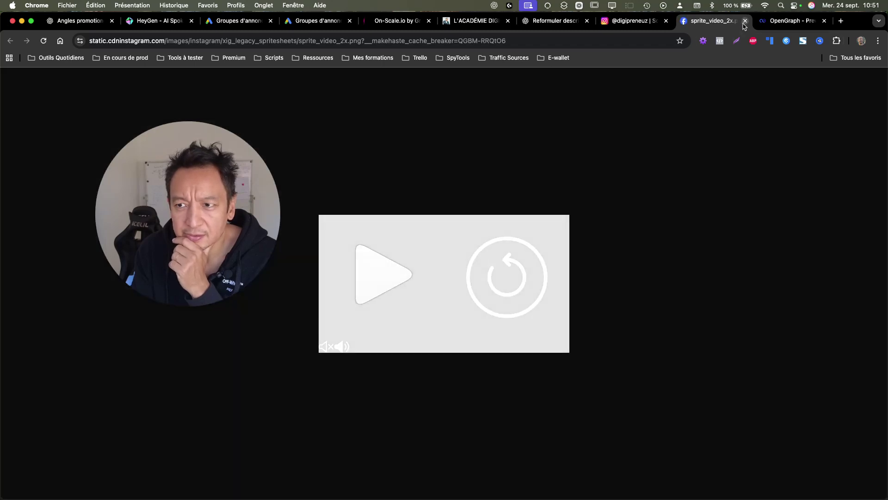
pyautogui.click(744, 21)
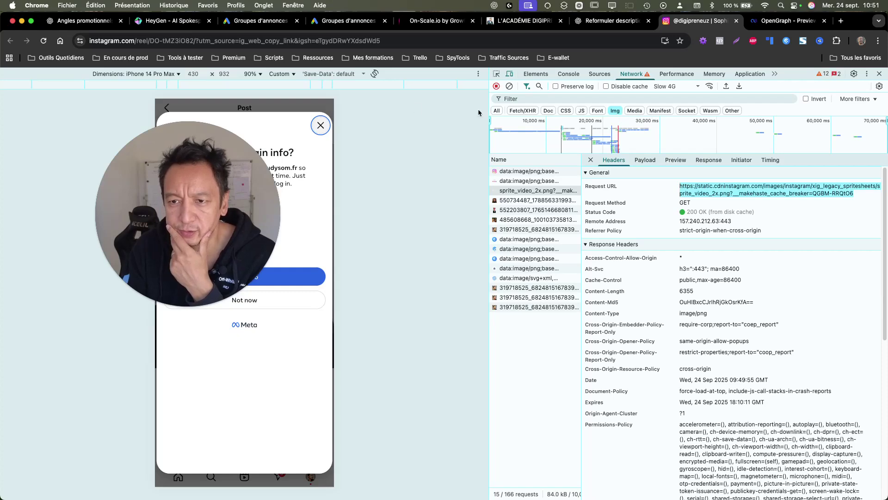
pyautogui.click(320, 125)
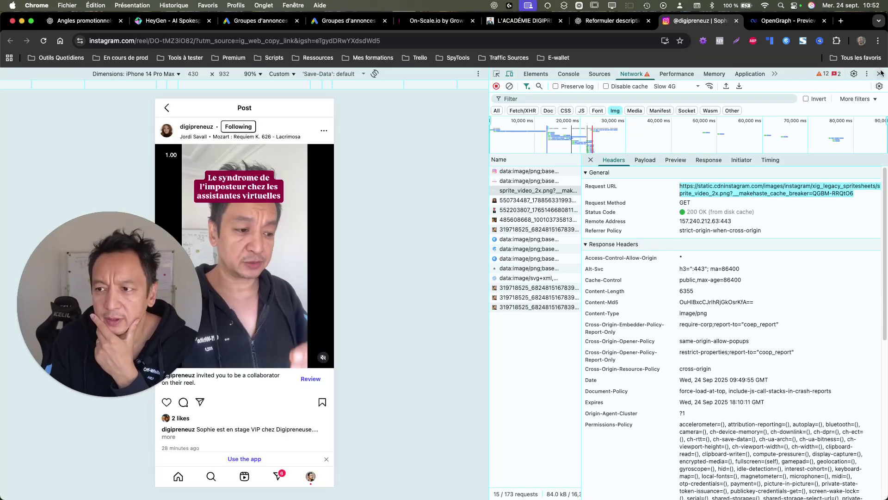
# Step: Return to the ChatGPT email conversation and review the HTML code reply
pyautogui.click(602, 20)
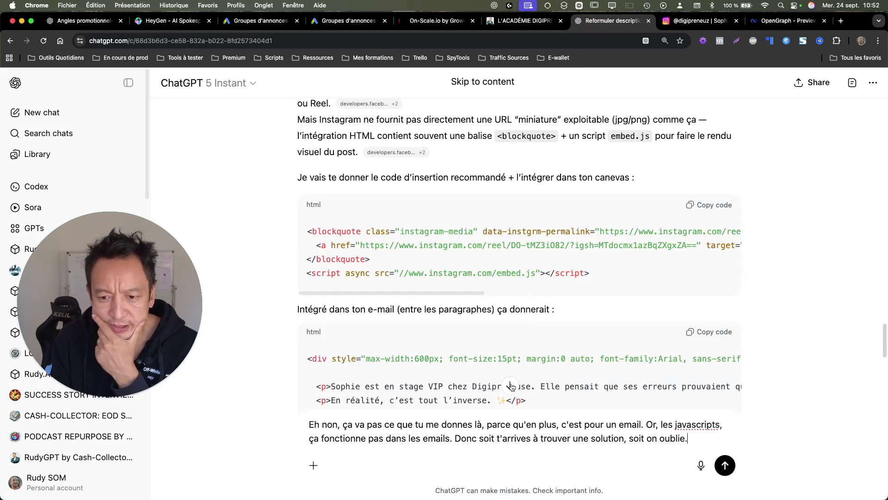
pyautogui.scroll(-5, 542, 346)
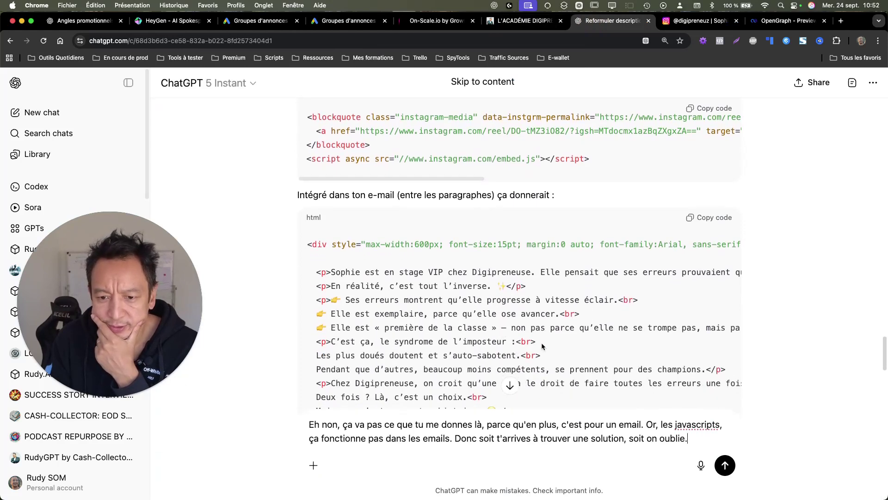
pyautogui.moveTo(564, 246); pyautogui.dragTo(786, 238)
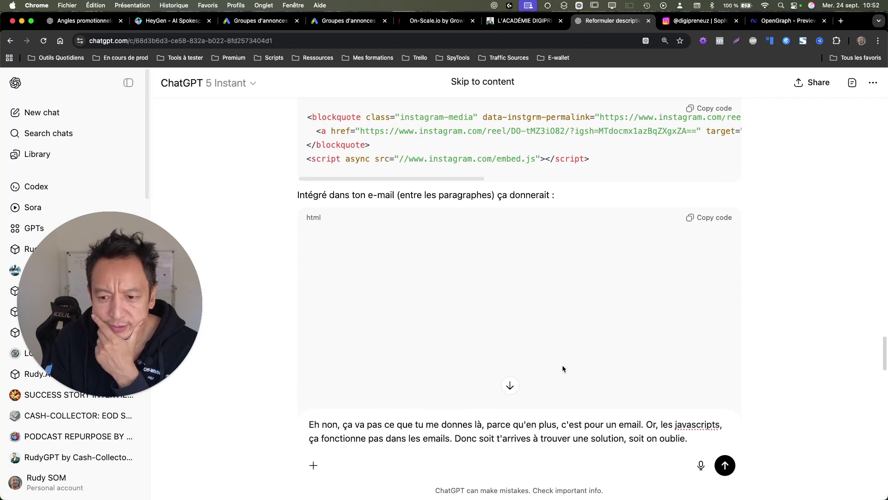
pyautogui.click(509, 386)
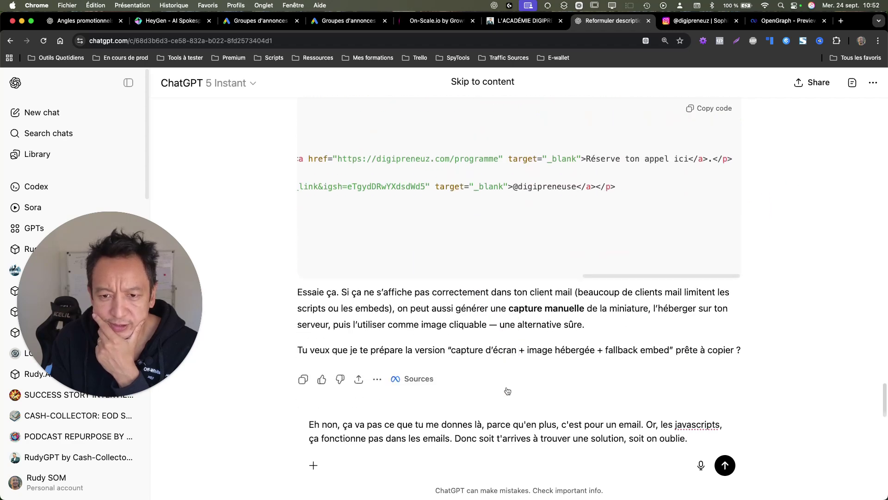
pyautogui.moveTo(668, 278); pyautogui.dragTo(541, 295)
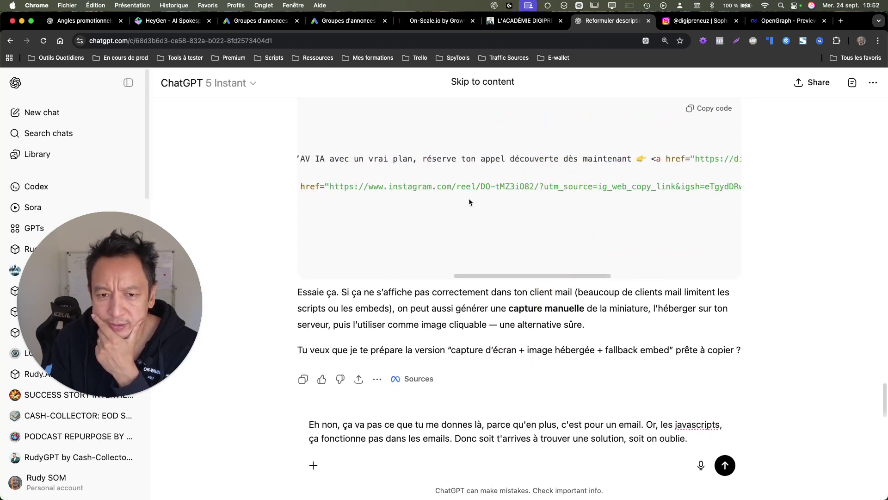
pyautogui.moveTo(542, 276); pyautogui.dragTo(459, 279)
pyautogui.hscroll(5, 394, 289)
pyautogui.hscroll(-5, 365, 292)
pyautogui.scroll(5, 519, 250)
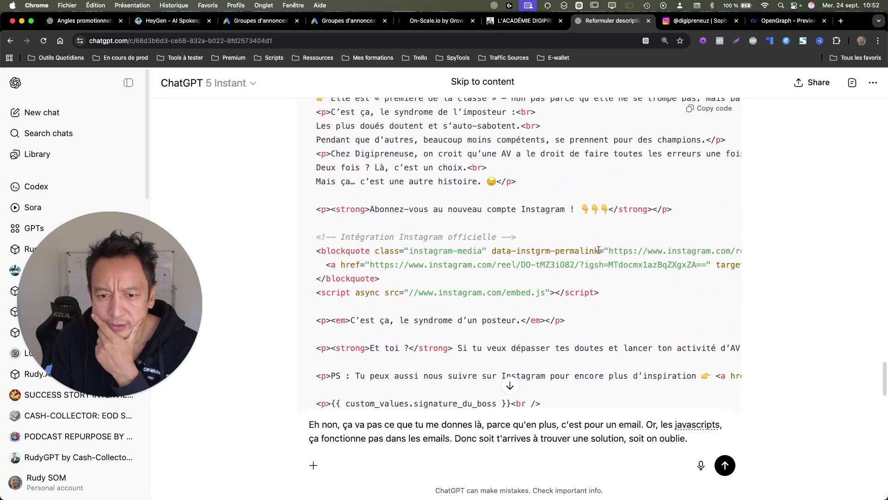
# Step: Examine the blockquote embed and reel href lines, then scroll up to the Digipreneuse Relance Mail code
pyautogui.moveTo(595, 249); pyautogui.dragTo(692, 242)
pyautogui.click(636, 261)
pyautogui.moveTo(629, 261); pyautogui.dragTo(762, 264)
pyautogui.moveTo(470, 247); pyautogui.dragTo(305, 250)
pyautogui.moveTo(385, 250); pyautogui.dragTo(265, 249)
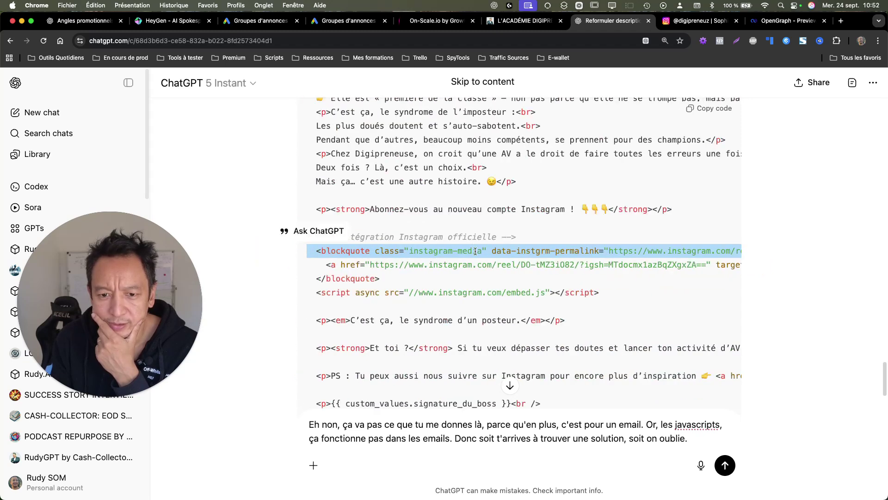
pyautogui.click(495, 266)
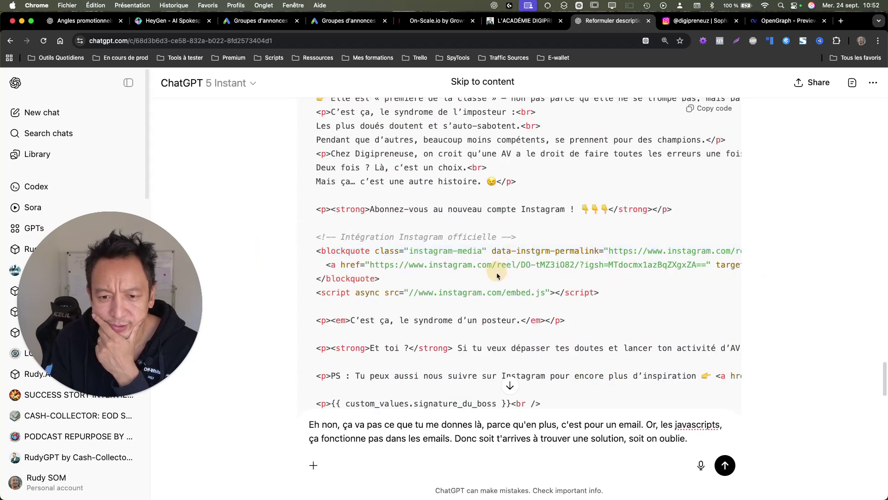
pyautogui.scroll(20, 791, 206)
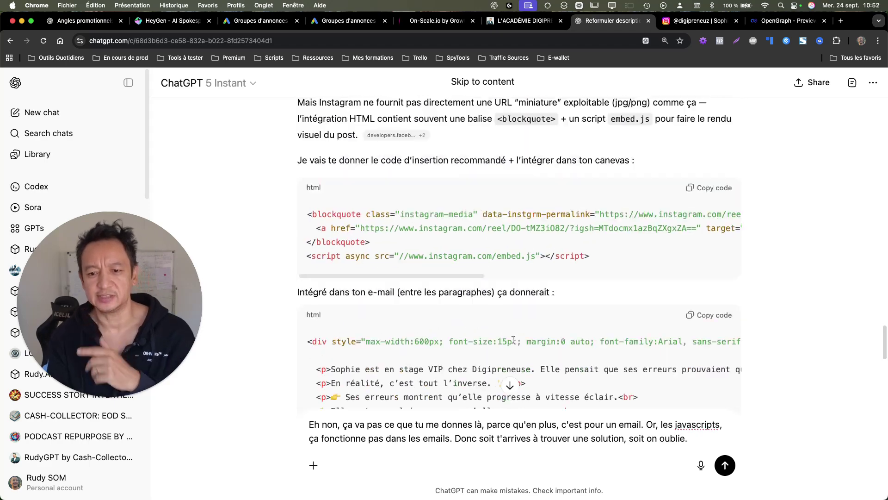
pyautogui.scroll(-15, 815, 259)
pyautogui.scroll(10, 830, 362)
pyautogui.scroll(5, 829, 362)
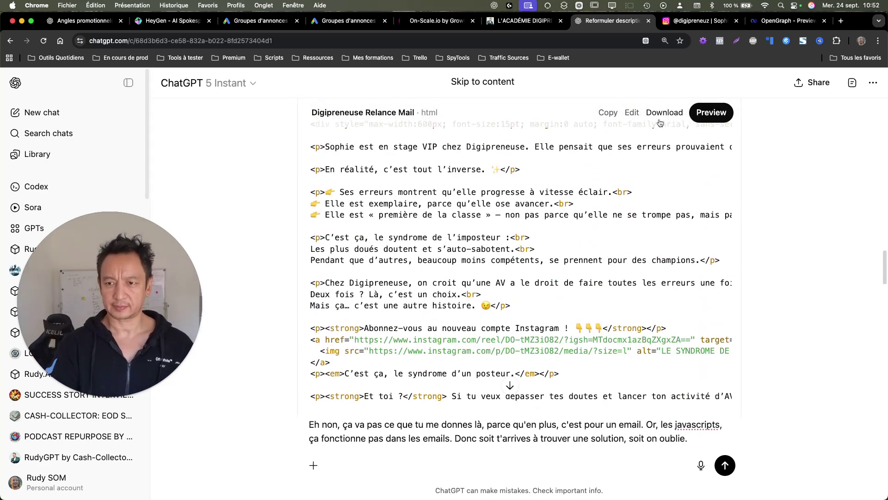
# Step: Preview the Digipreneuse Relance Mail canvas with network access denied, then toggle Show changes
pyautogui.click(630, 115)
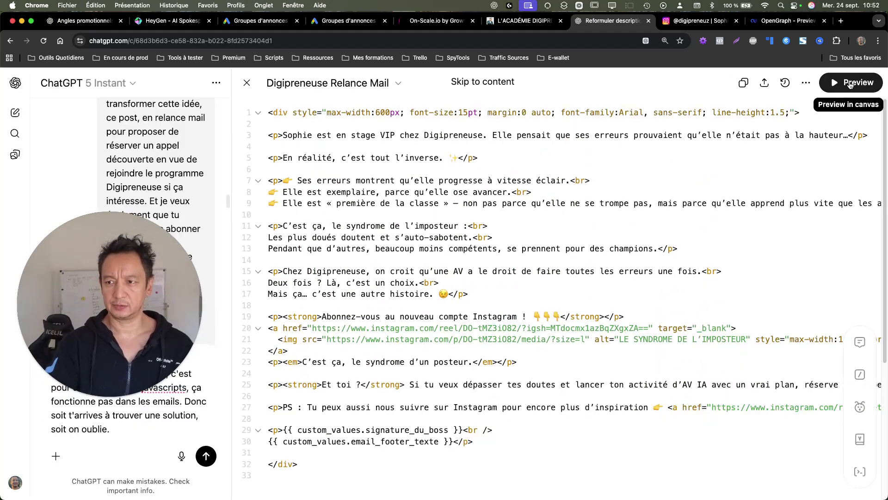
pyautogui.click(849, 85)
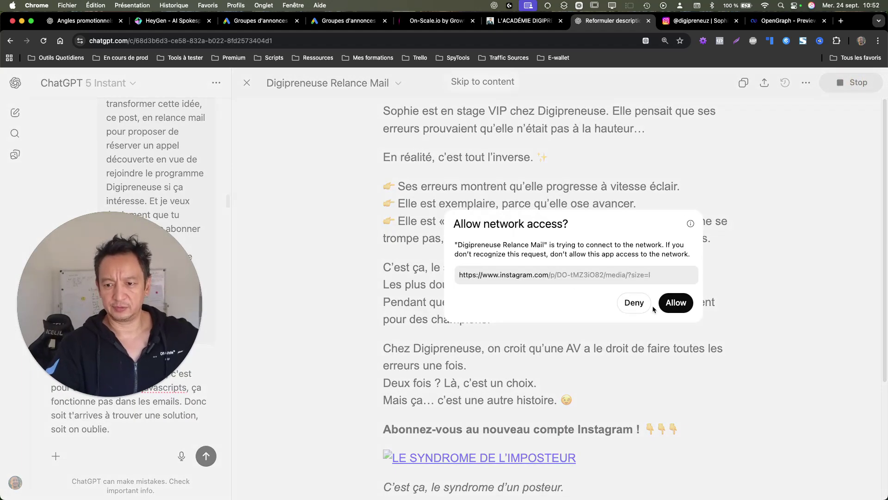
pyautogui.click(632, 301)
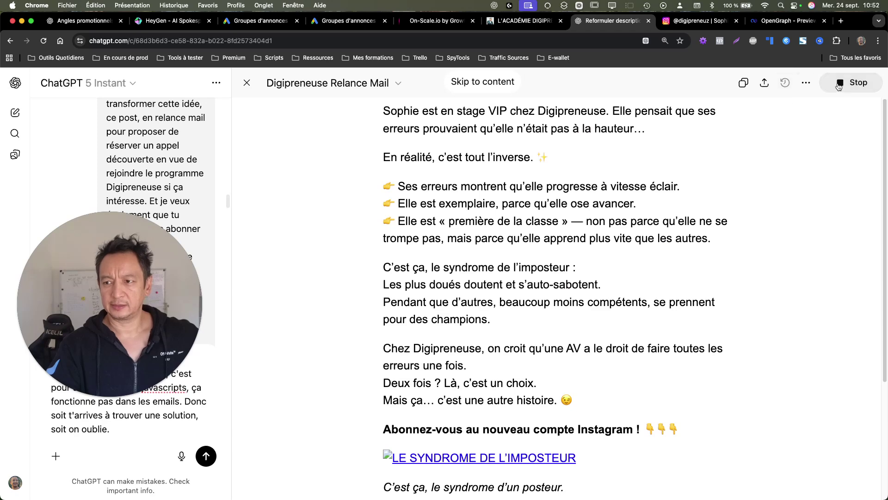
pyautogui.click(851, 82)
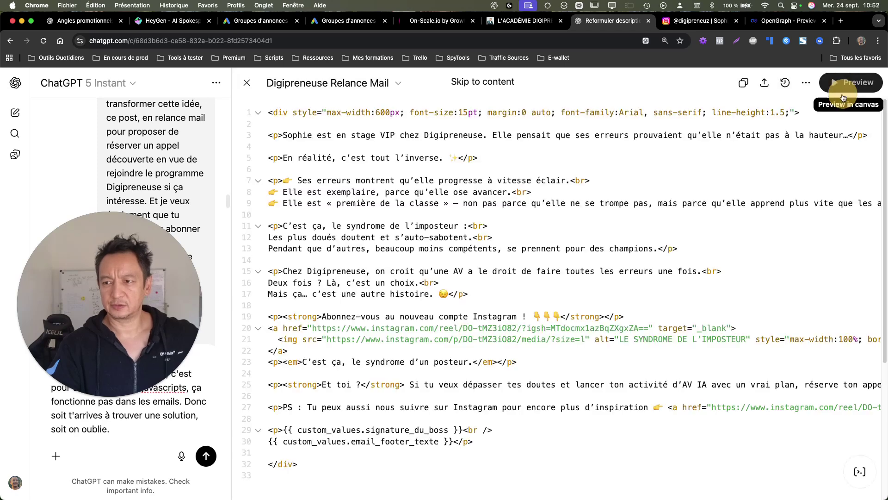
pyautogui.click(785, 83)
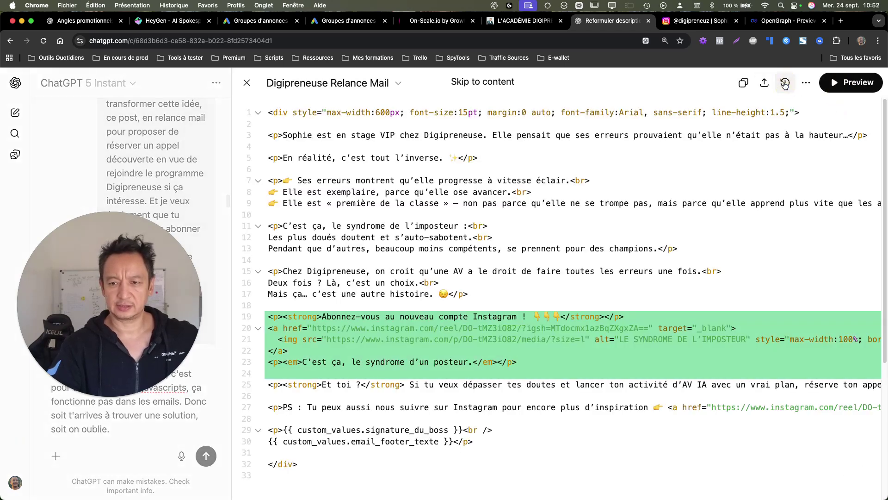
pyautogui.click(785, 84)
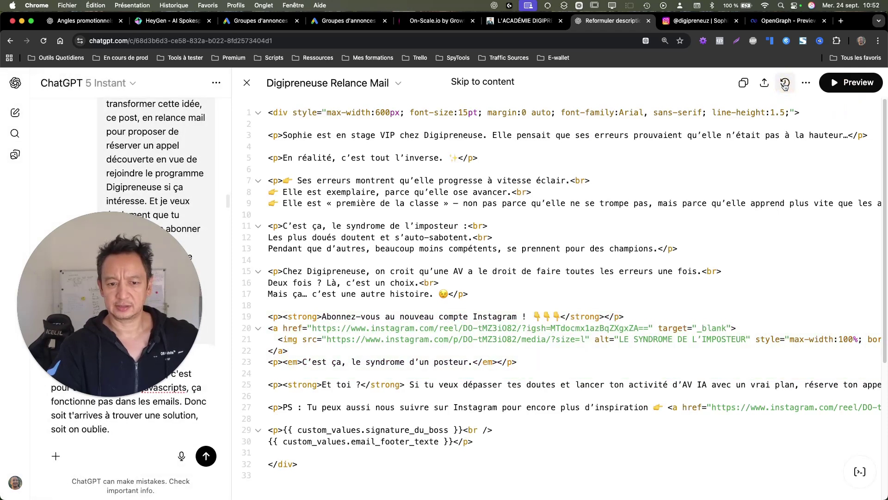
pyautogui.click(785, 85)
pyautogui.click(785, 84)
pyautogui.moveTo(145, 289); pyautogui.dragTo(195, 178)
# Step: Send ChatGPT 'on revient avant' to revert to the earlier script-free version
pyautogui.click(177, 403)
pyautogui.write('on re')
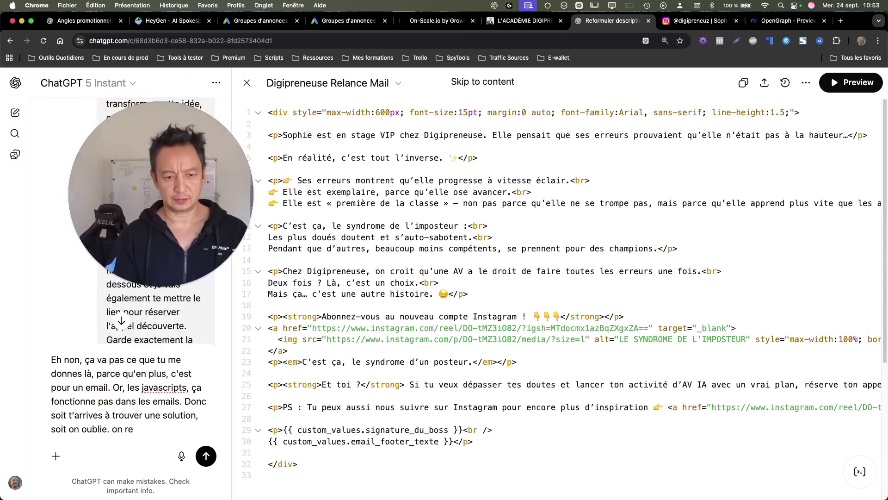
pyautogui.write('vient avant')
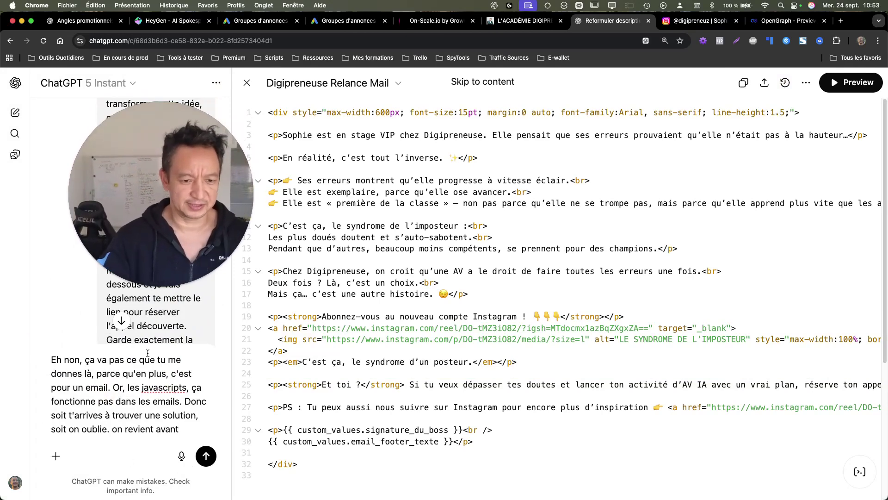
pyautogui.click(206, 455)
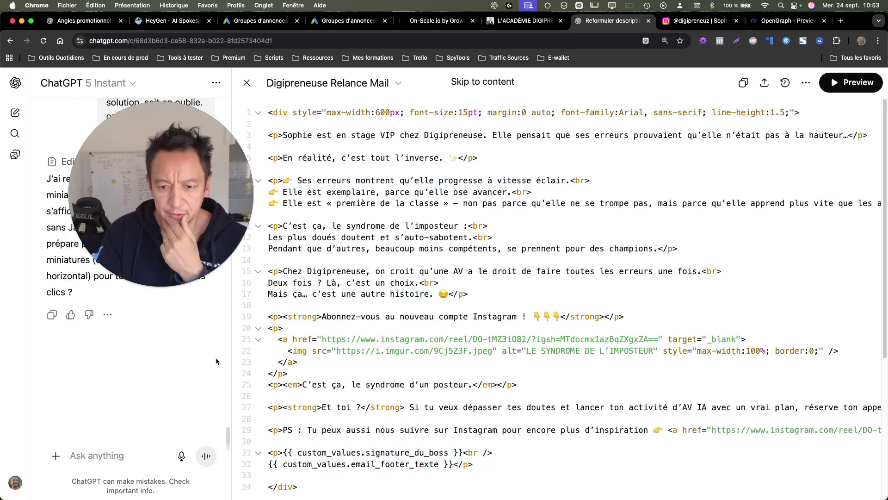
# Step: Preview the email with network access allowed, then dictate and send a request to drop the image, keeping the link
pyautogui.click(854, 83)
pyautogui.click(676, 303)
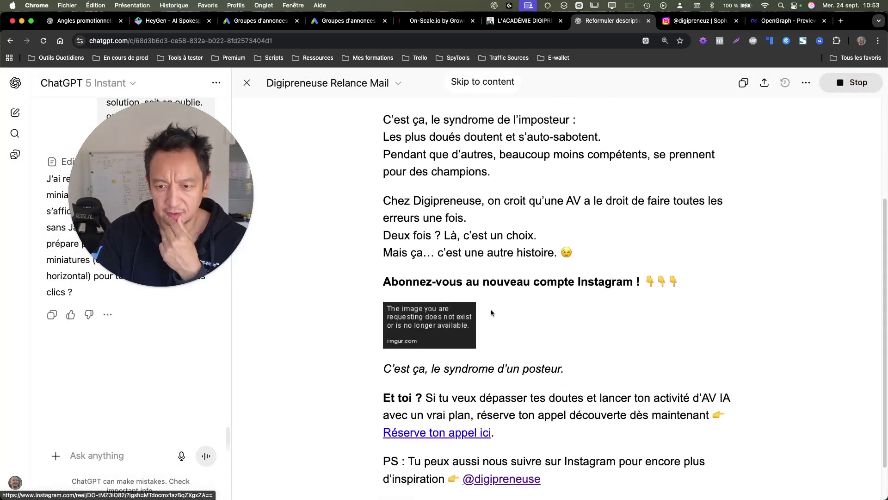
pyautogui.click(181, 455)
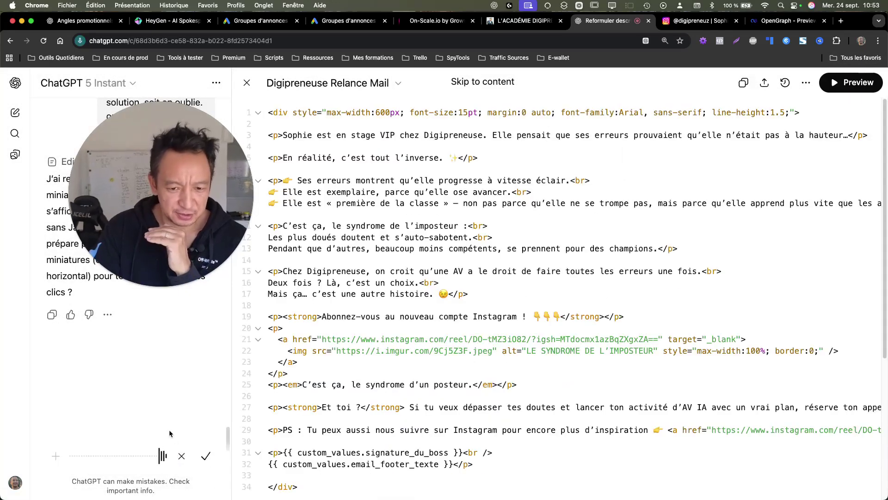
pyautogui.click(206, 455)
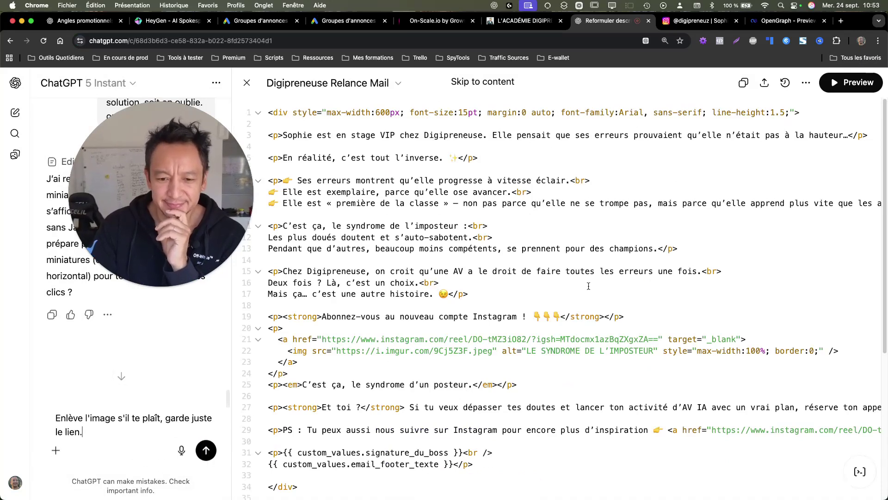
pyautogui.click(205, 455)
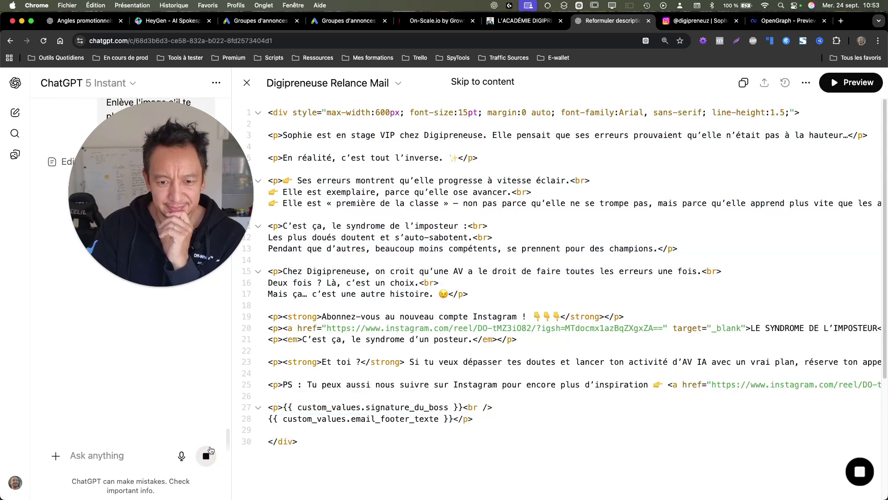
# Step: Preview the email showing the plain 'LE SYNDROME DE L'IMPOSTEUR' text link
pyautogui.click(847, 82)
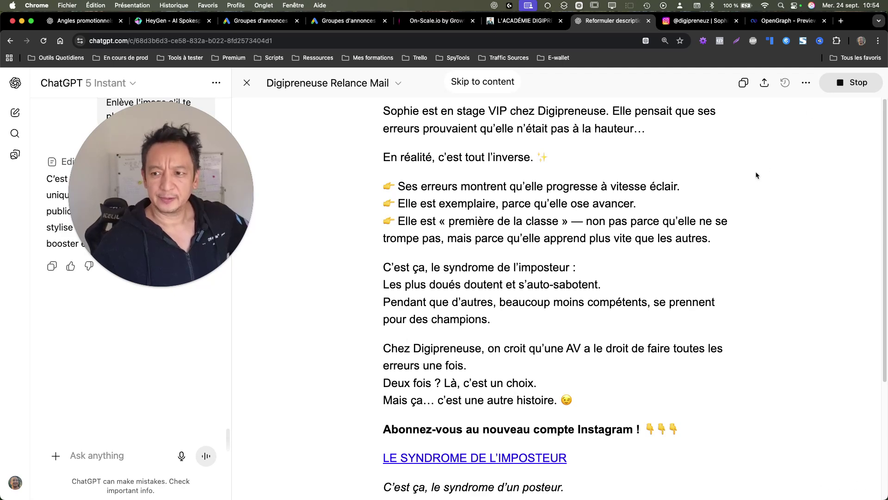
pyautogui.scroll(-3, 583, 413)
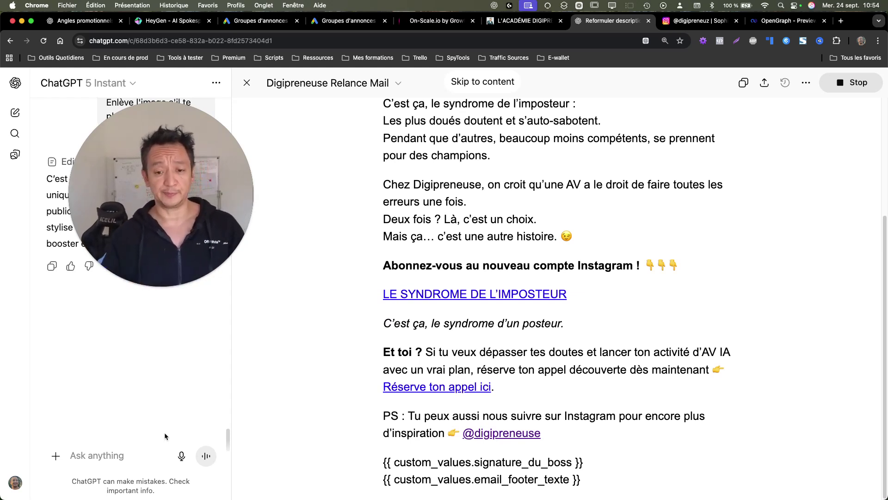
pyautogui.click(181, 456)
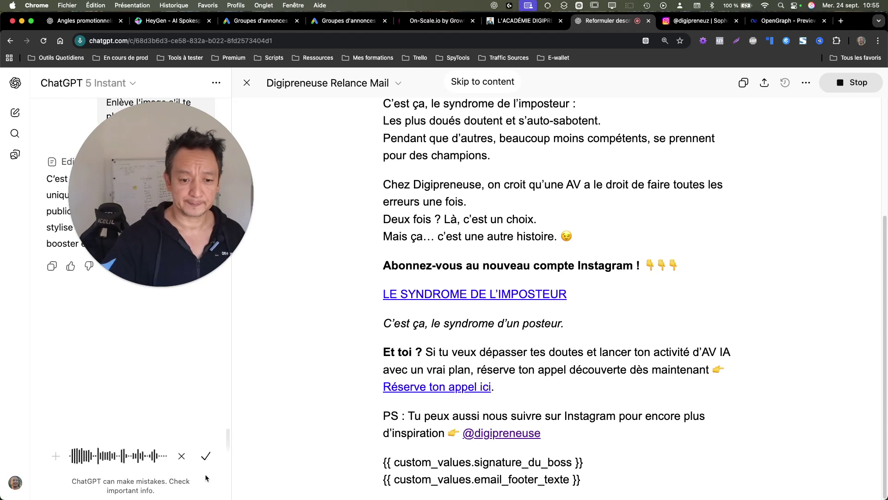
# Step: Send the dictated request to rewrite the email as an impostor-syndrome story leading to the reel and discovery call
pyautogui.click(207, 456)
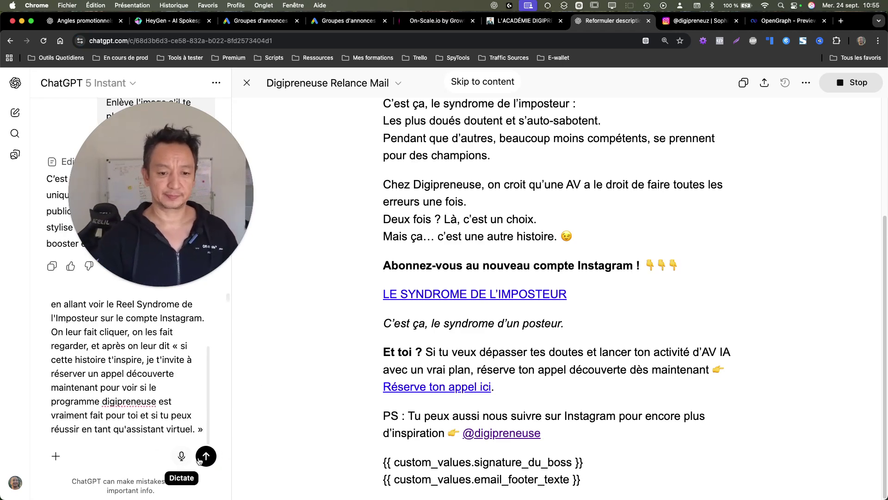
pyautogui.click(206, 456)
pyautogui.moveTo(203, 241); pyautogui.dragTo(773, 217)
pyautogui.moveTo(773, 218)
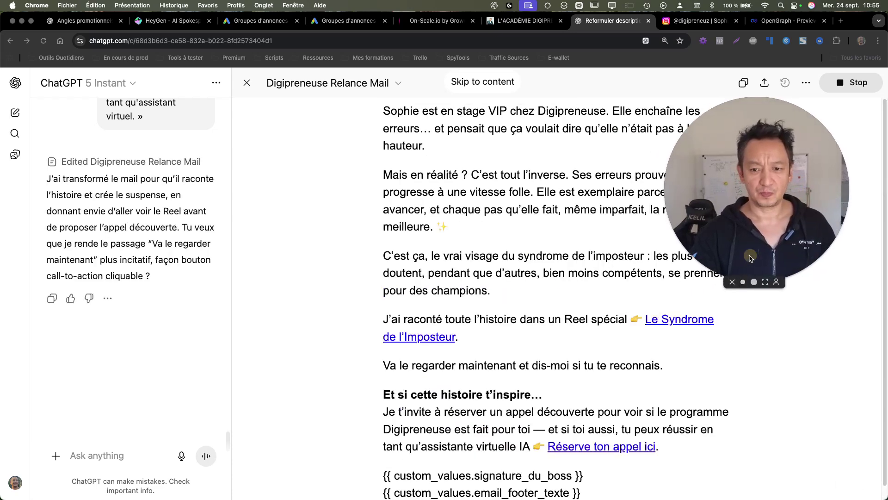
pyautogui.moveTo(750, 258); pyautogui.dragTo(457, 263)
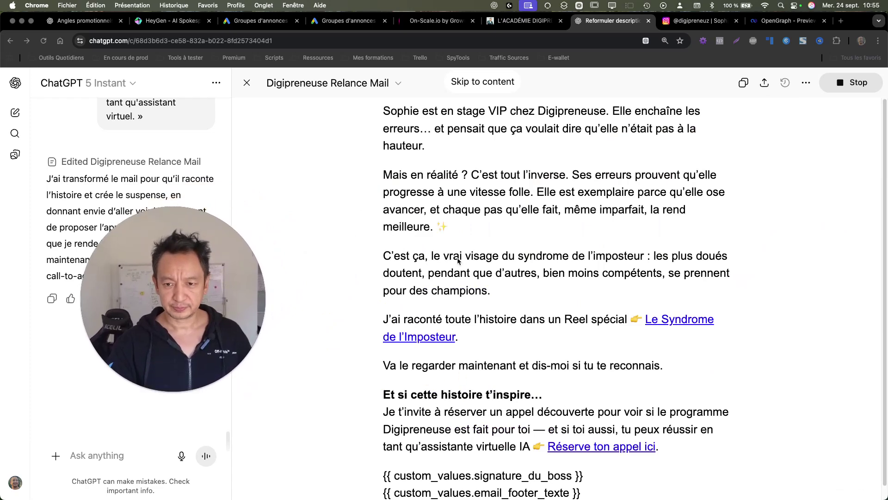
pyautogui.moveTo(345, 290); pyautogui.dragTo(774, 178)
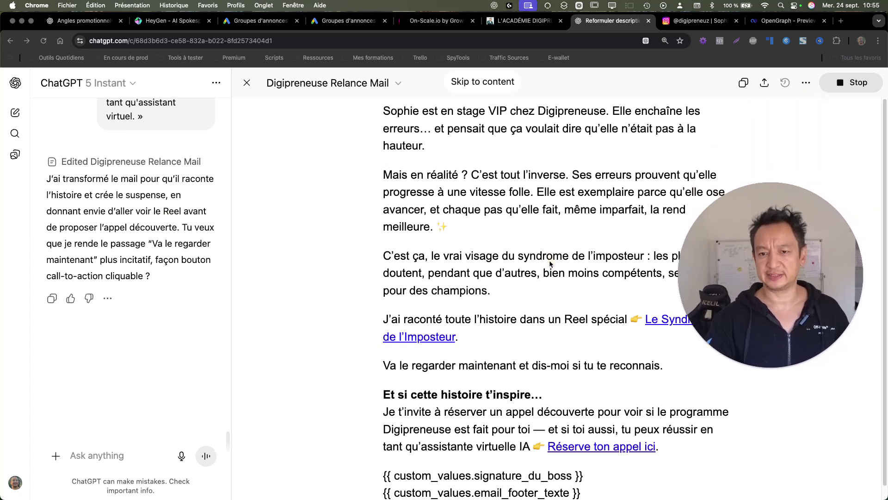
pyautogui.click(497, 250)
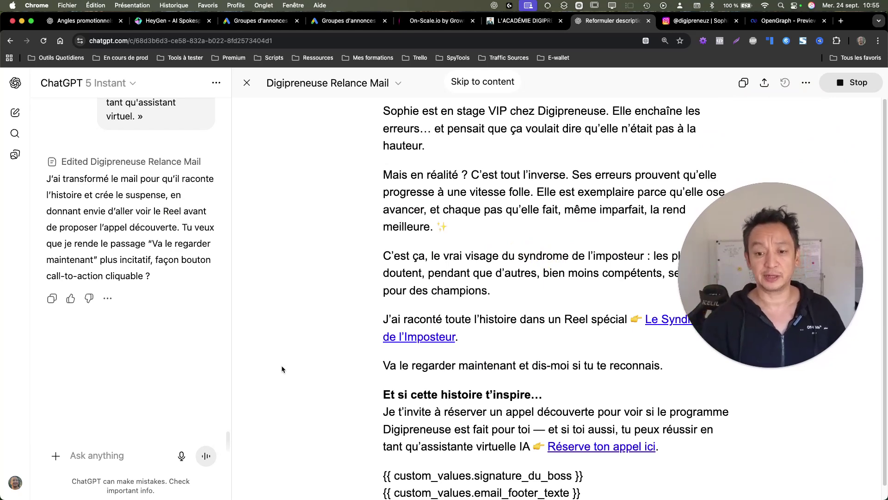
pyautogui.click(175, 455)
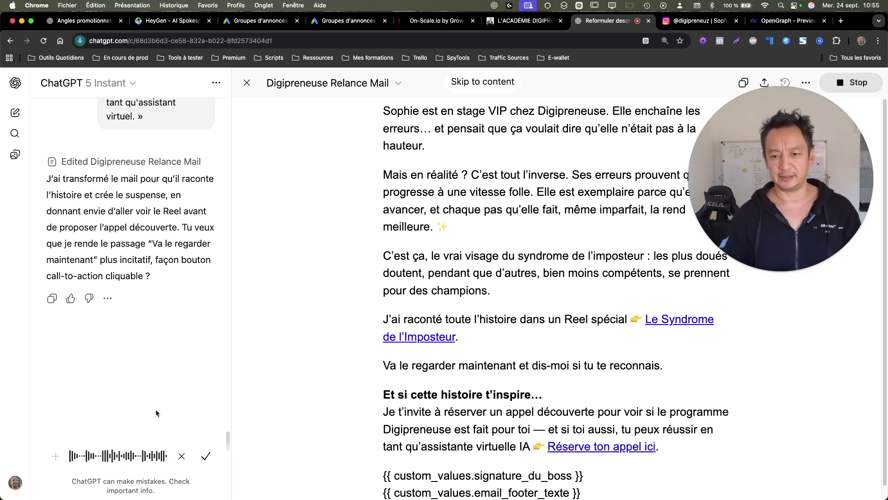
pyautogui.click(210, 461)
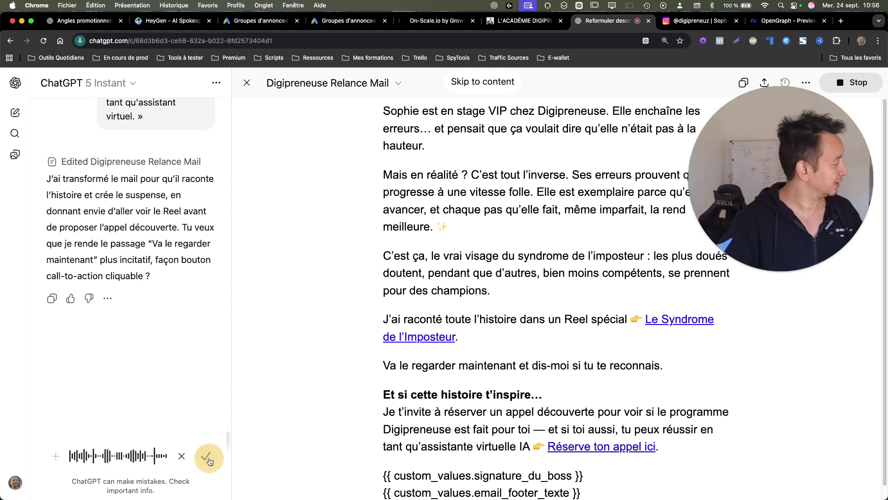
# Step: Send the dictated bold/italic formatting request, then dictate feedback questioning the 'Découvrir le Reel maintenant' link
pyautogui.click(207, 458)
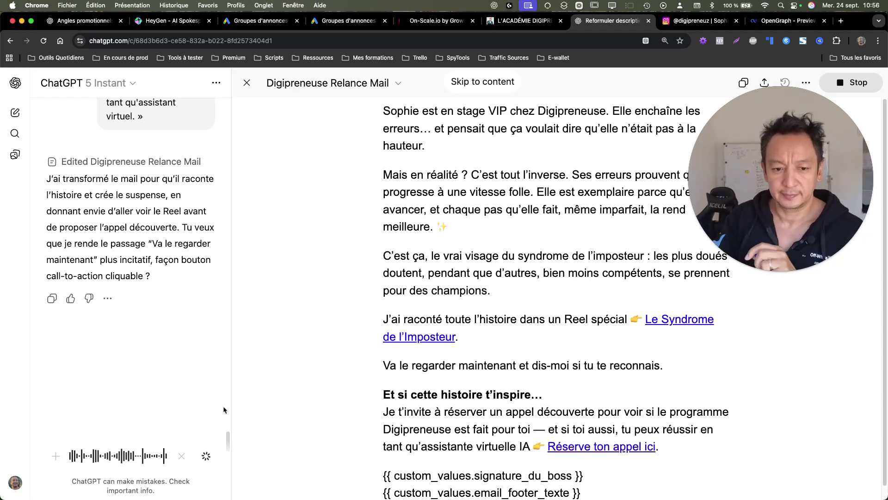
pyautogui.click(206, 456)
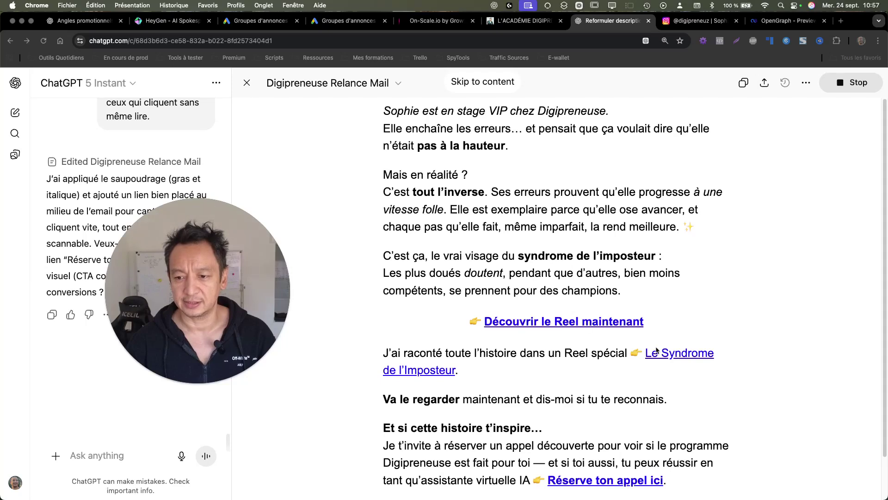
pyautogui.click(181, 456)
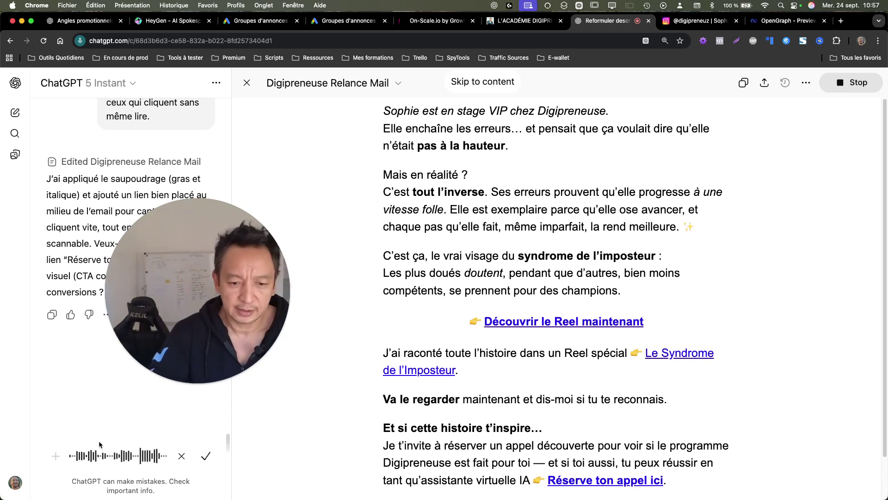
pyautogui.click(204, 456)
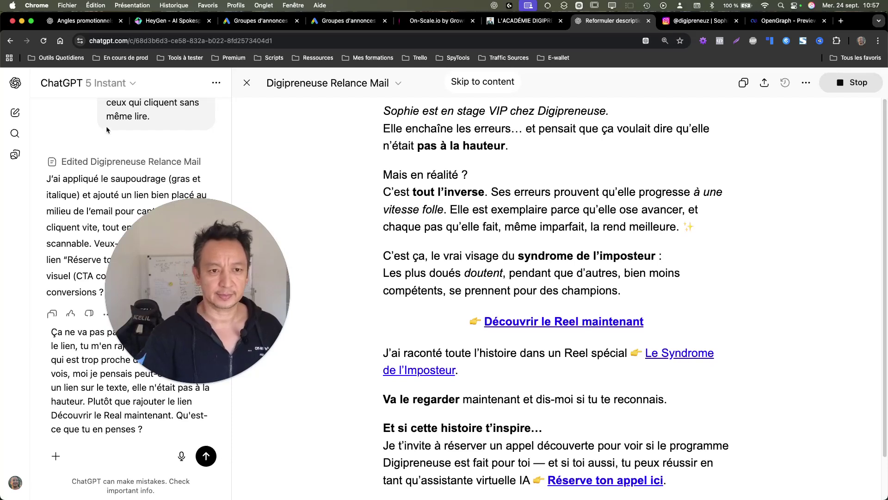
# Step: Switch to the Thinking mini model, send the link-placement feedback, and close the email canvas
pyautogui.click(133, 89)
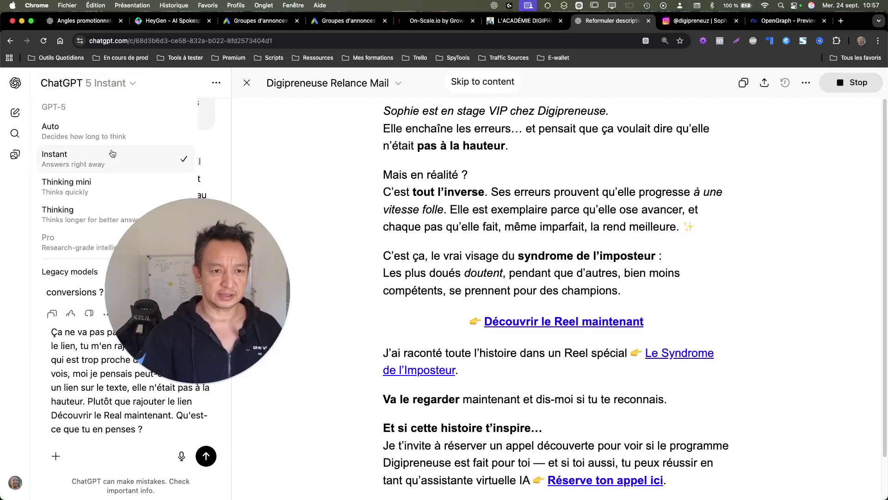
pyautogui.click(180, 185)
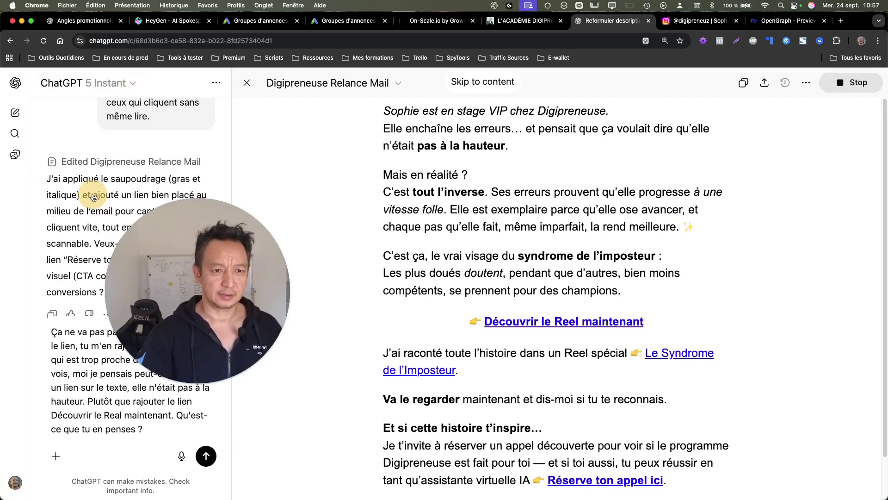
pyautogui.click(205, 455)
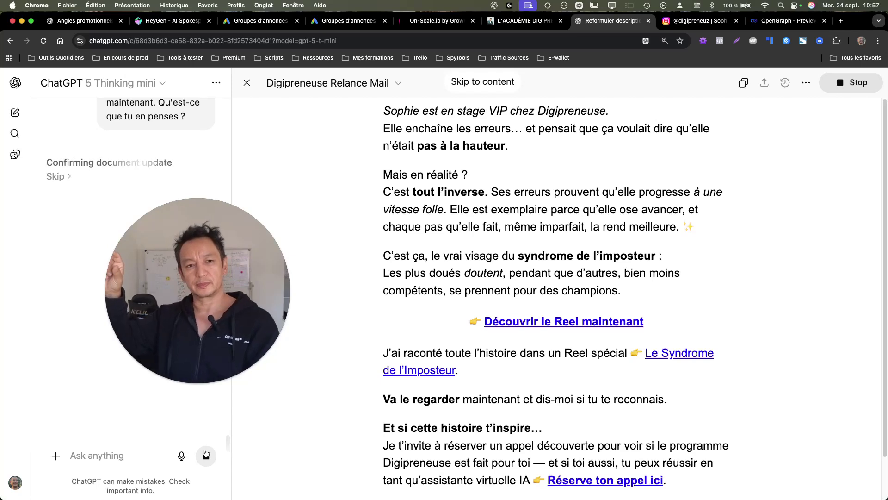
pyautogui.click(147, 83)
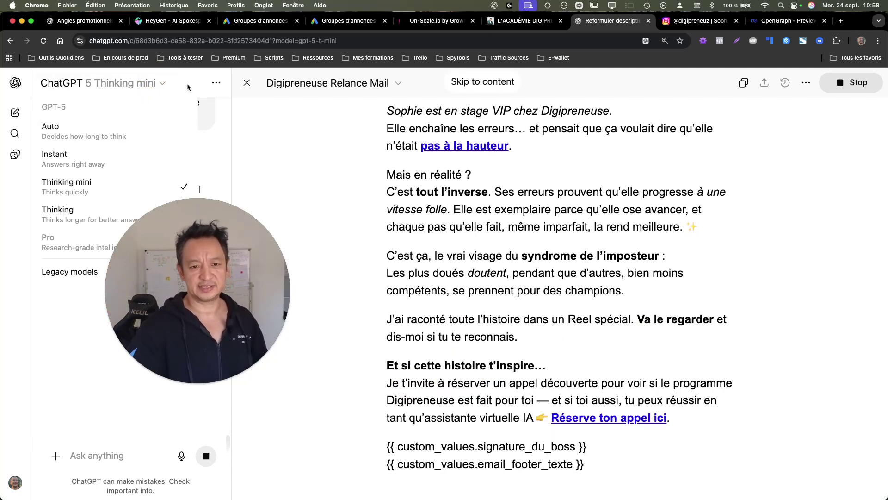
pyautogui.moveTo(183, 297); pyautogui.dragTo(313, 222)
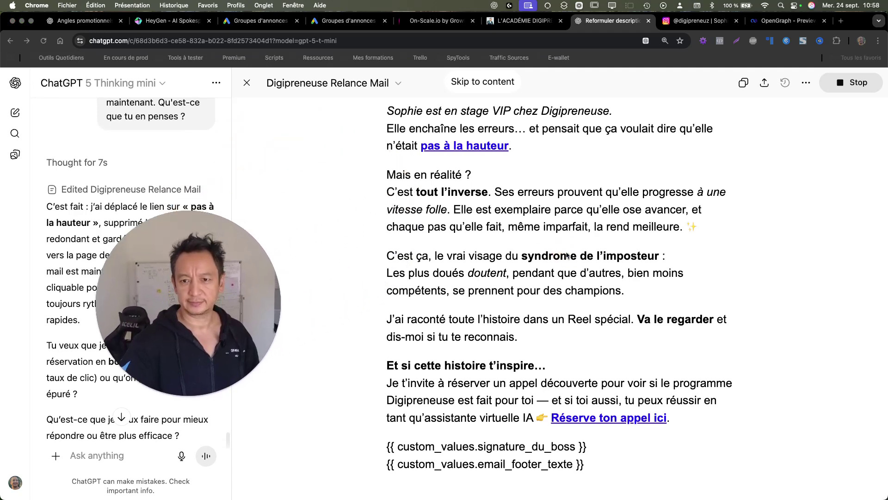
pyautogui.moveTo(277, 259); pyautogui.dragTo(132, 193)
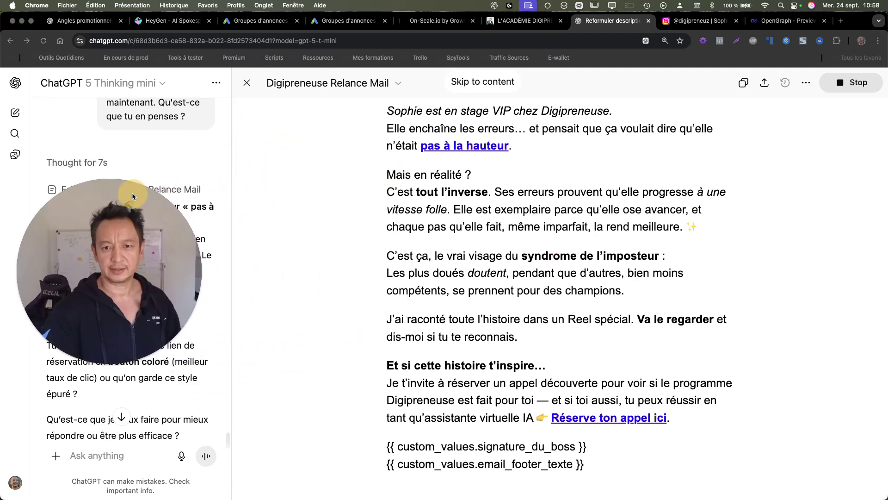
pyautogui.click(247, 84)
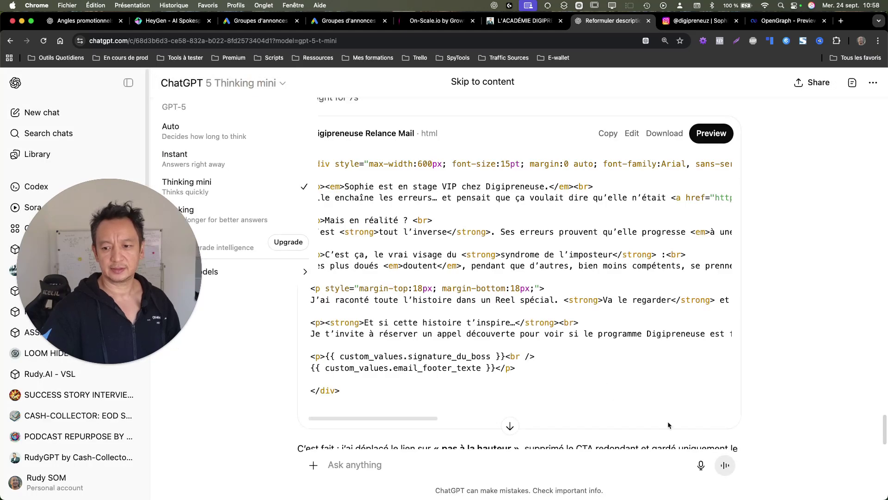
# Step: Dictate and send a request for 5 curiosity-driven email subject lines plus prompt-writing advice
pyautogui.click(700, 465)
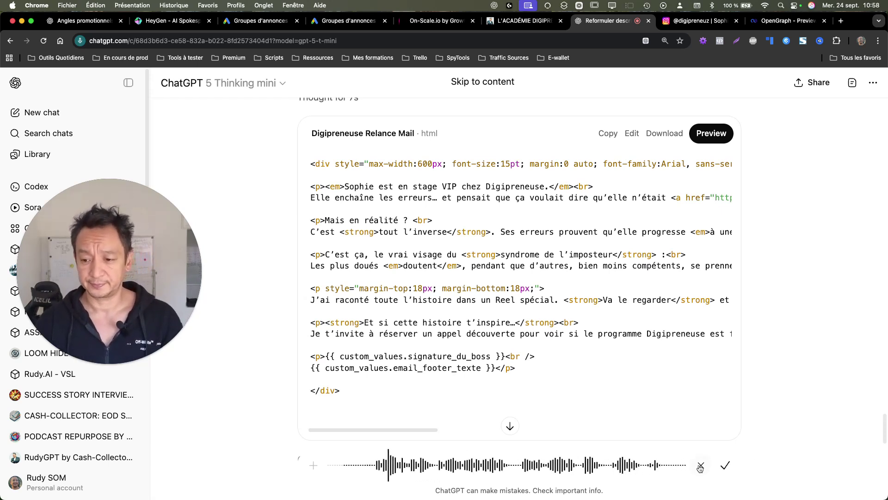
pyautogui.click(724, 465)
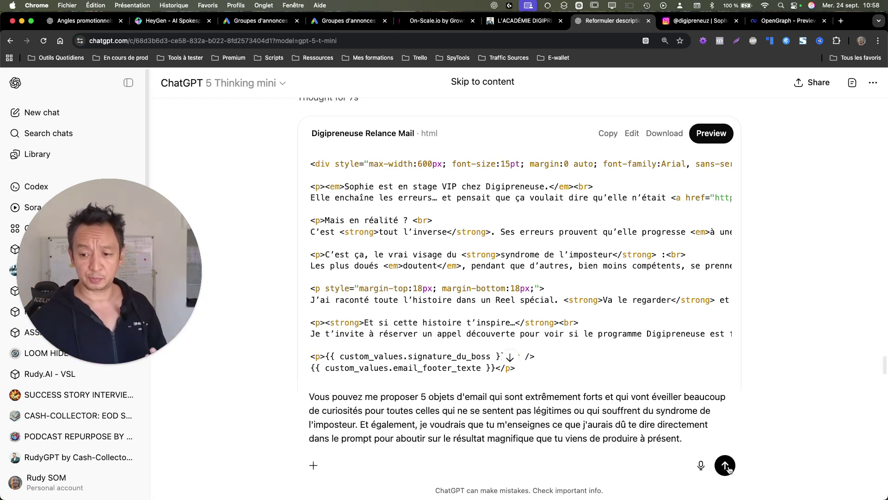
pyautogui.click(725, 465)
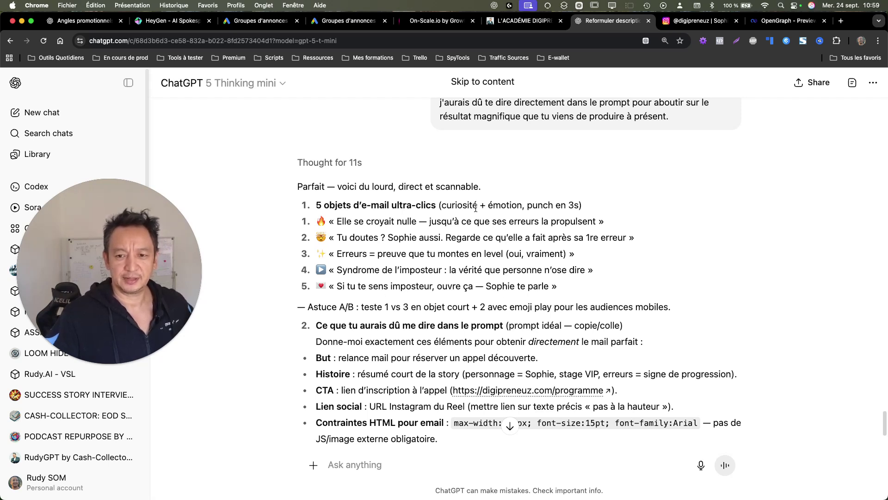
pyautogui.tripleClick(583, 222)
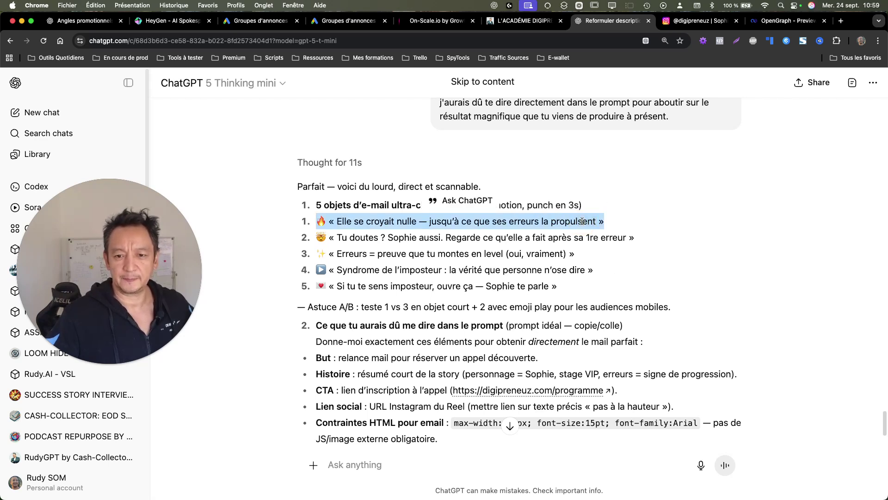
pyautogui.tripleClick(610, 271)
pyautogui.tripleClick(582, 274)
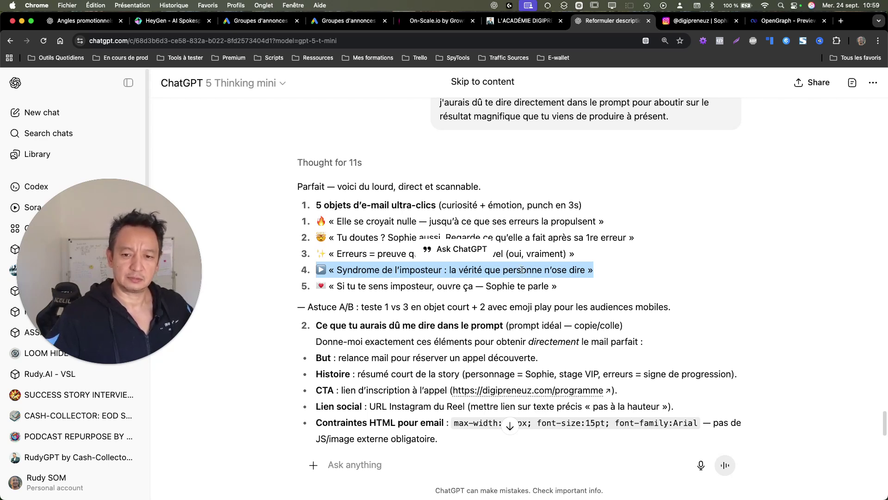
pyautogui.tripleClick(522, 270)
pyautogui.tripleClick(522, 270)
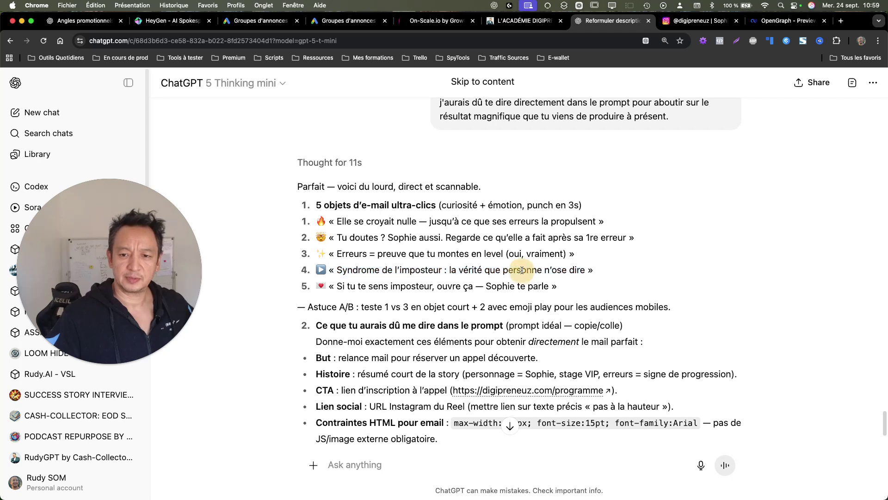
pyautogui.tripleClick(578, 218)
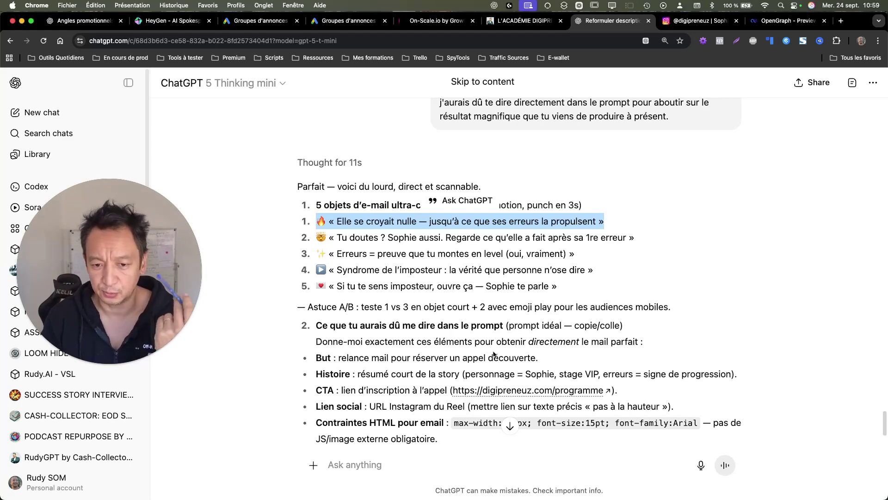
pyautogui.scroll(-5, 522, 301)
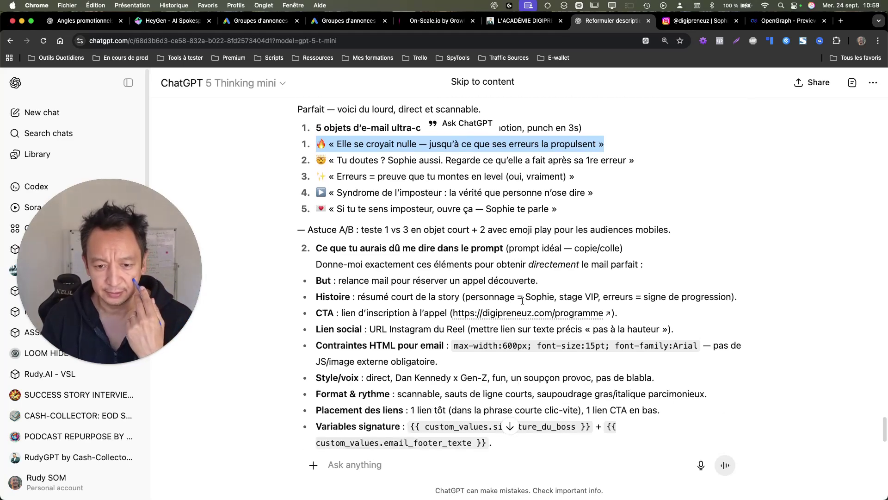
pyautogui.scroll(2, 390, 176)
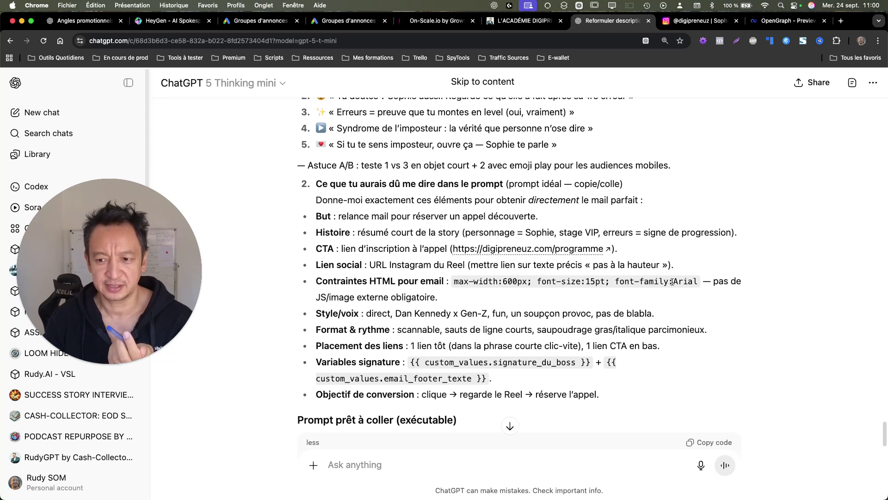
pyautogui.moveTo(616, 281); pyautogui.dragTo(705, 293)
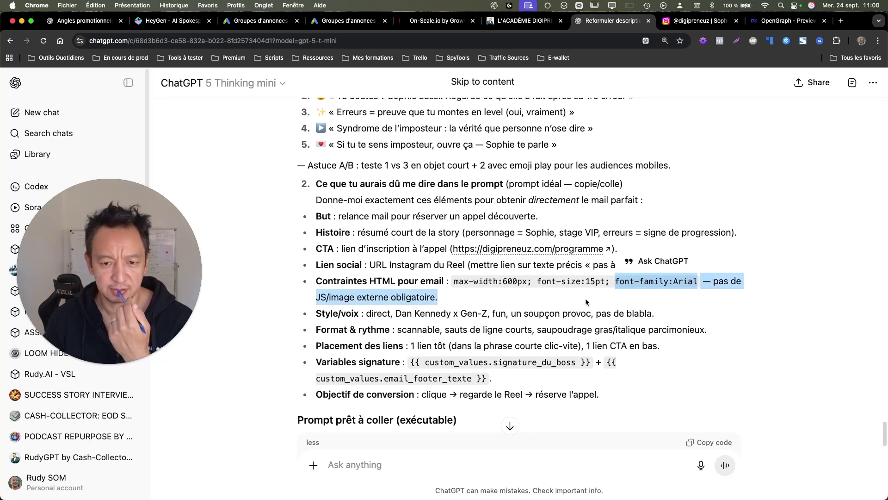
pyautogui.moveTo(371, 314); pyautogui.dragTo(666, 316)
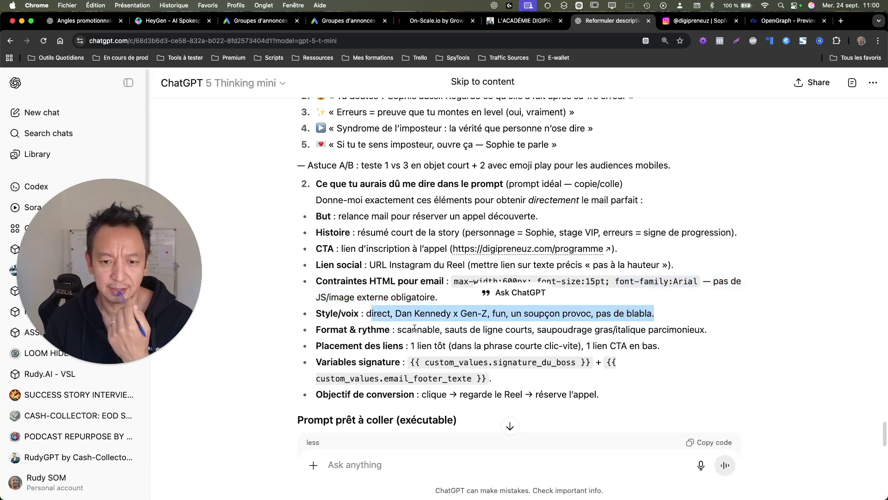
pyautogui.moveTo(413, 330); pyautogui.dragTo(727, 329)
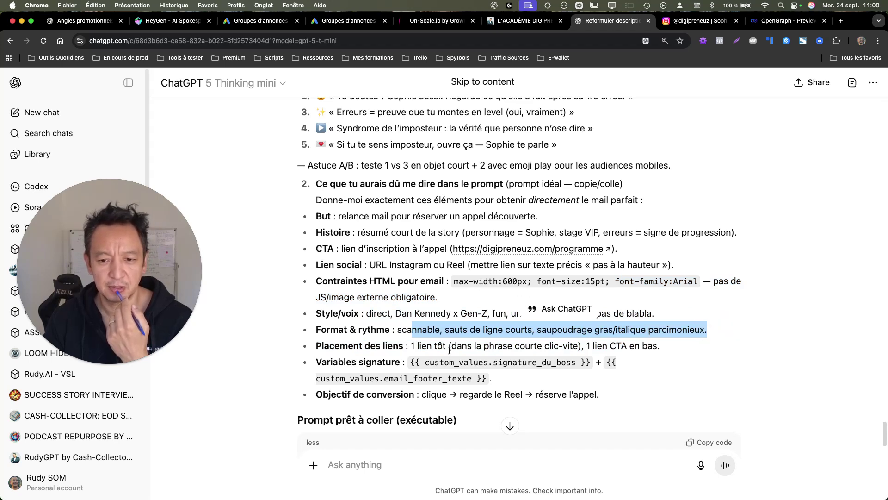
pyautogui.moveTo(427, 347); pyautogui.dragTo(680, 346)
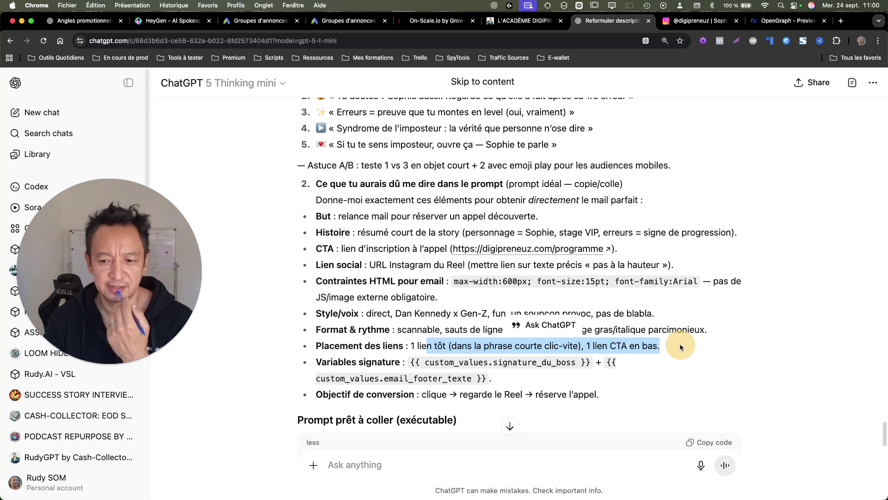
pyautogui.click(514, 364)
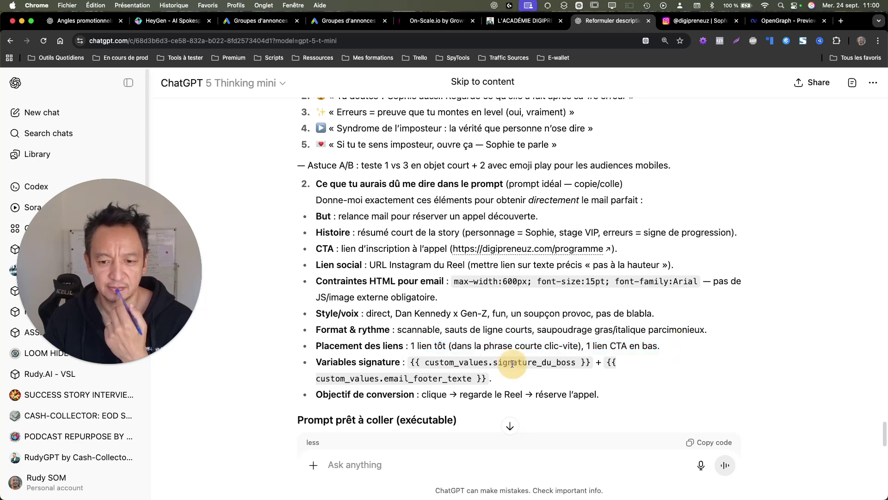
pyautogui.scroll(-1, 522, 358)
pyautogui.scroll(-4, 523, 357)
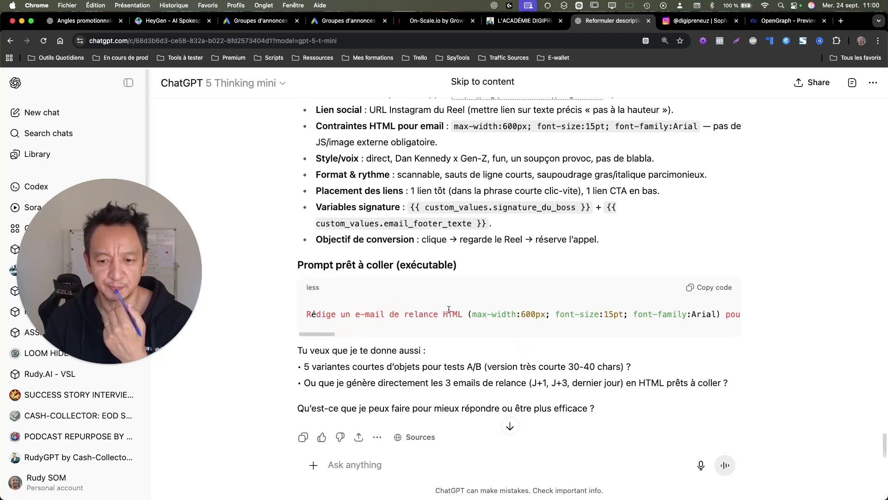
pyautogui.scroll(8, 451, 324)
pyautogui.scroll(2, 451, 324)
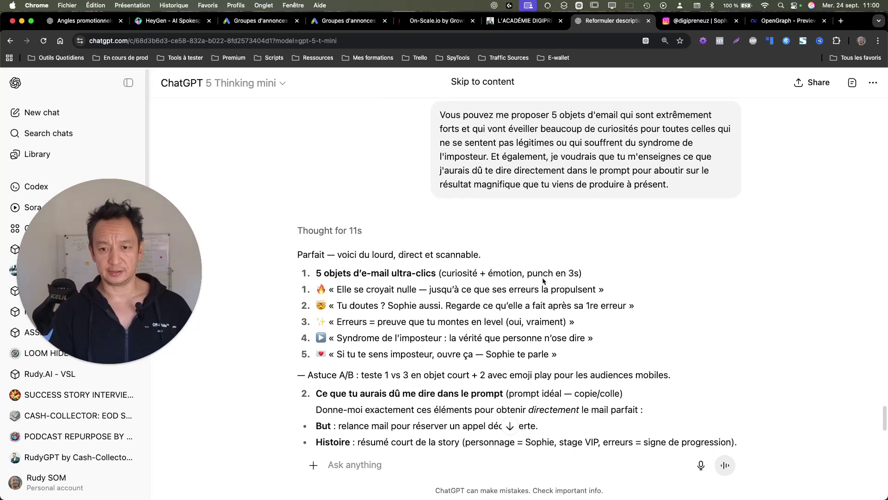
pyautogui.scroll(3, 518, 299)
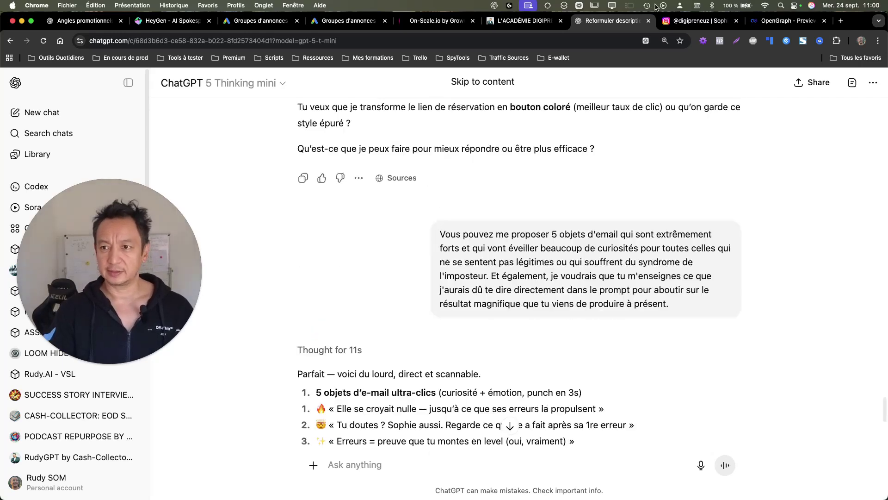
# Step: Back in Contacts, select all 1565 contacts of the EMAIL smart list and start a Bulk Email
pyautogui.click(437, 20)
pyautogui.moveTo(129, 241); pyautogui.dragTo(236, 274)
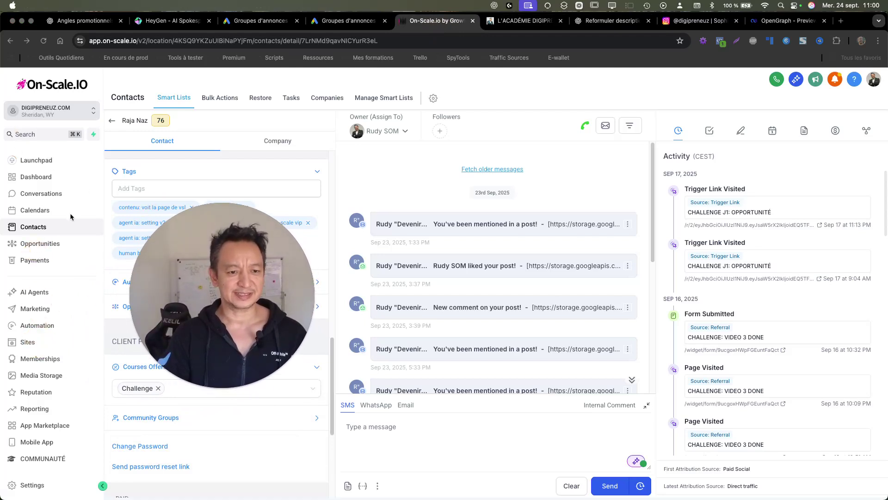
pyautogui.click(112, 121)
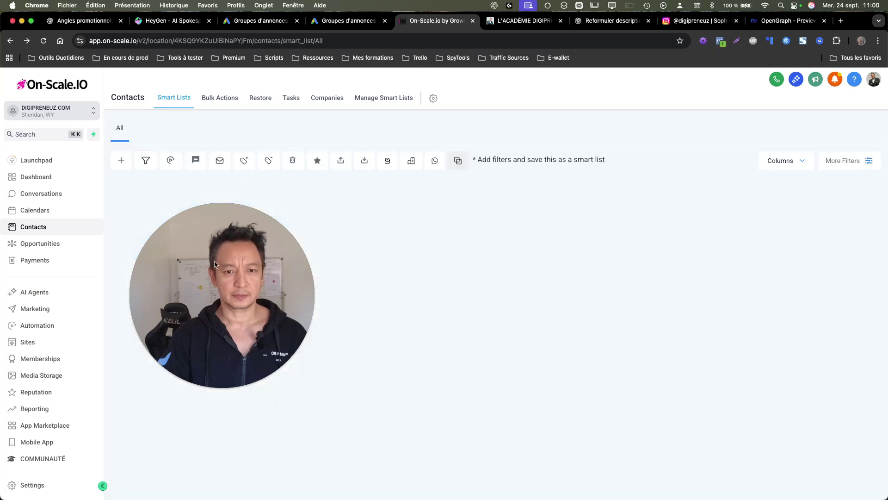
pyautogui.moveTo(215, 264); pyautogui.dragTo(245, 255)
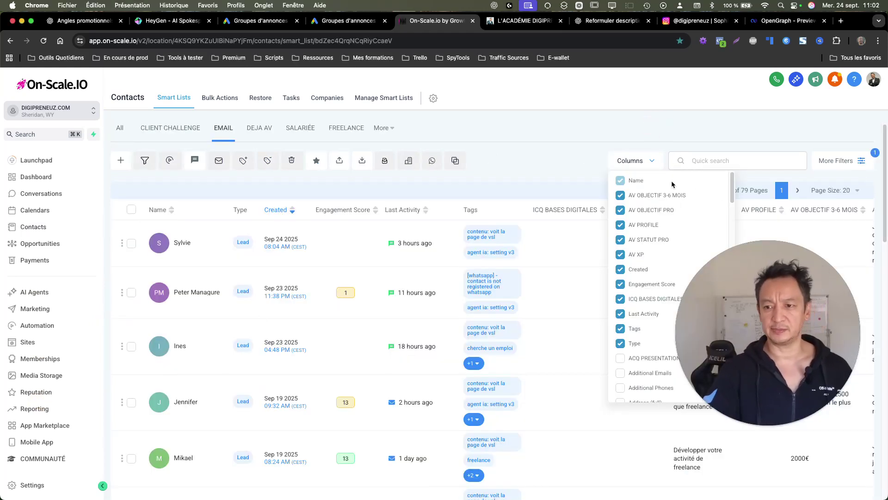
pyautogui.click(638, 160)
pyautogui.moveTo(748, 305); pyautogui.dragTo(545, 278)
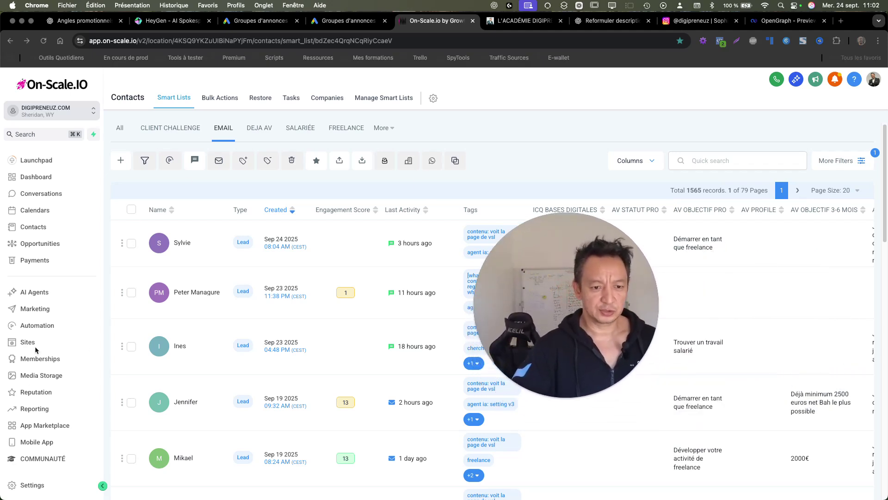
pyautogui.click(131, 210)
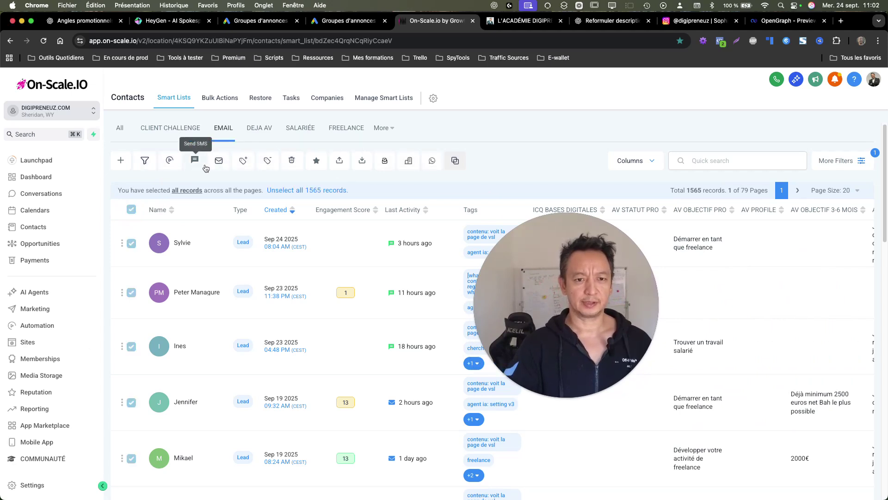
pyautogui.click(219, 161)
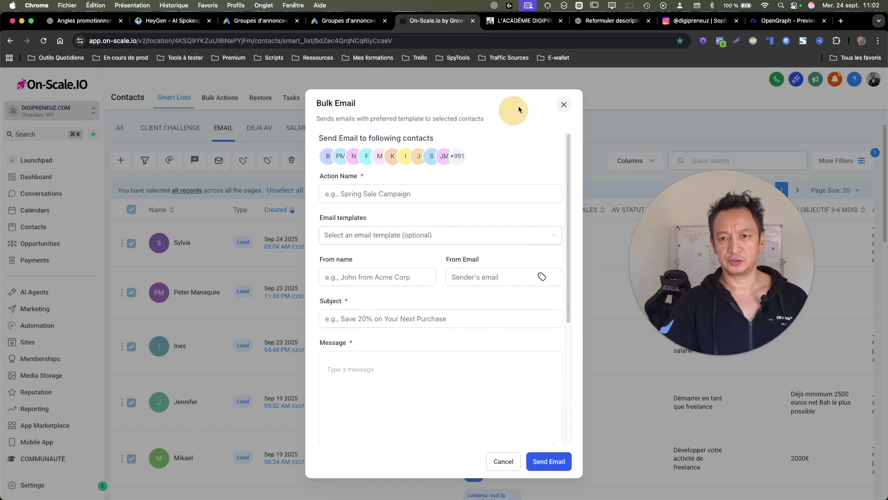
# Step: Highlight the fourth suggested subject line in the ChatGPT conversation
pyautogui.click(611, 21)
pyautogui.scroll(5, 403, 370)
pyautogui.scroll(-7, 402, 346)
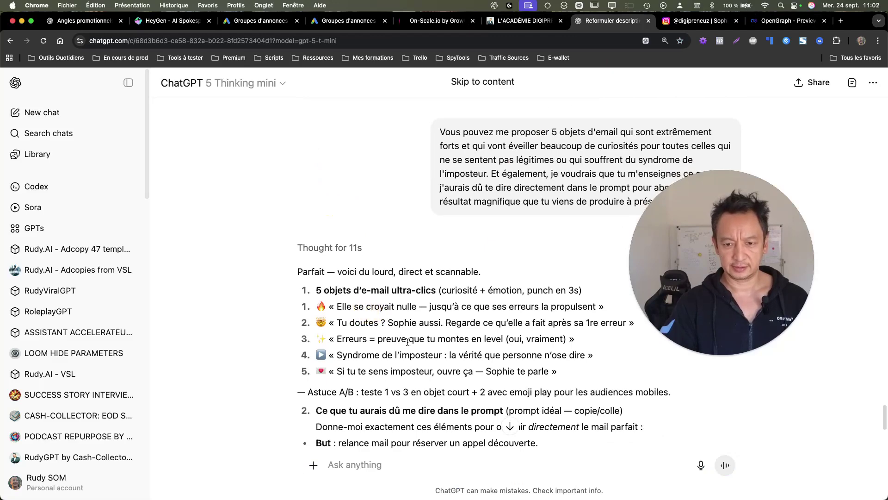
pyautogui.tripleClick(411, 355)
pyautogui.press('super+c')
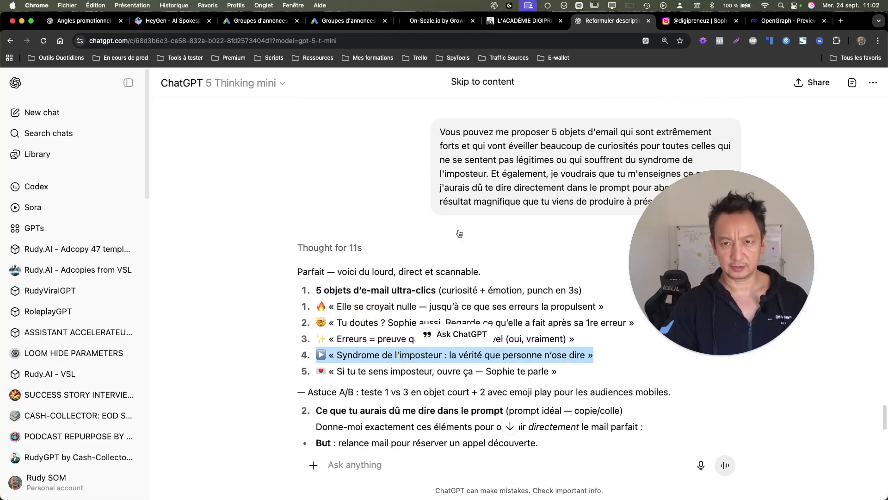
# Step: Enter the sender's name with 'Devenir Assistante Virtuelle', the sender e-mail, and paste the subject
pyautogui.click(440, 20)
pyautogui.click(363, 276)
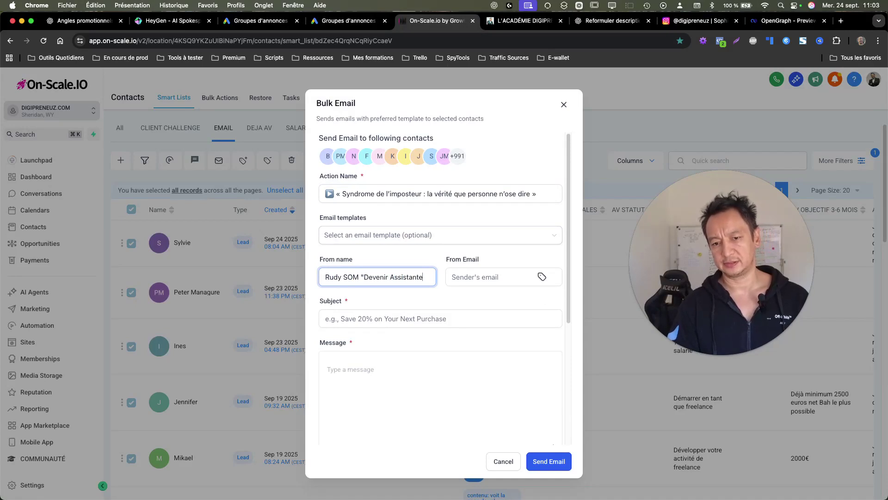
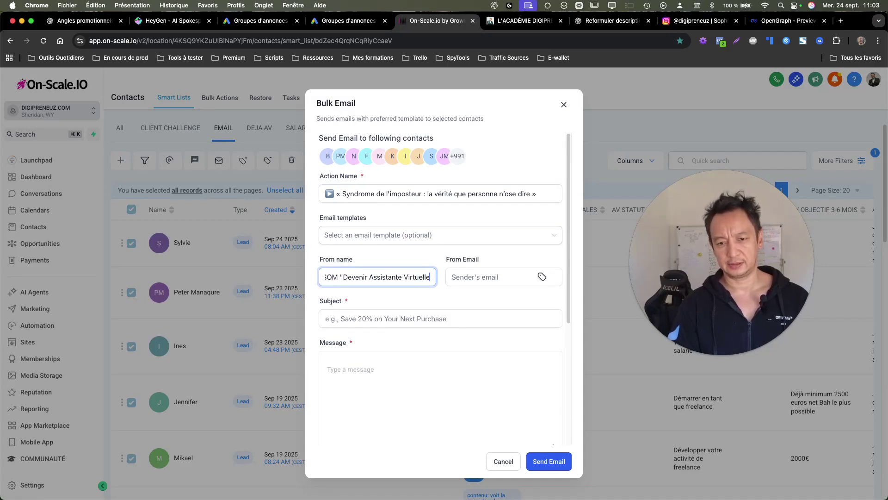
pyautogui.press('Tab')
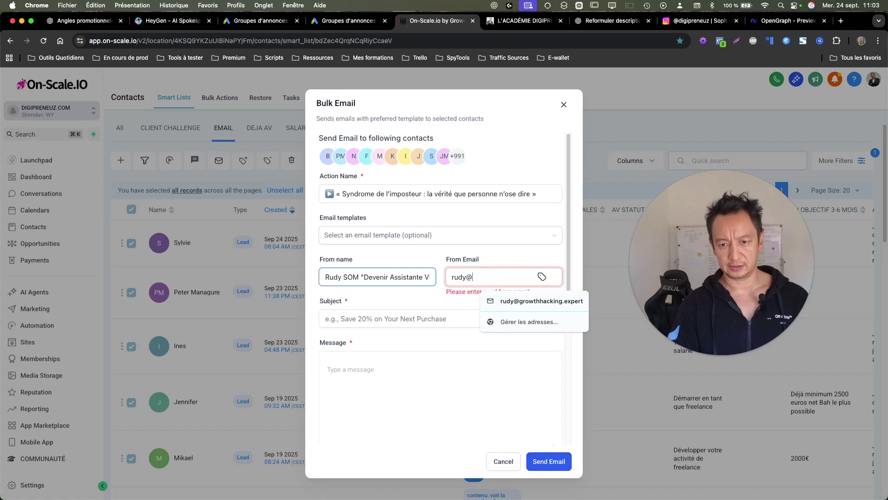
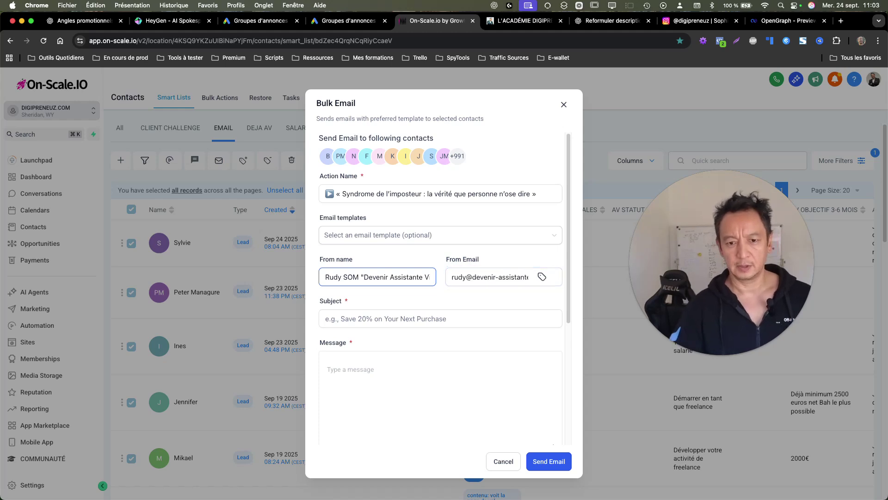
pyautogui.click(402, 309)
pyautogui.press('super+v')
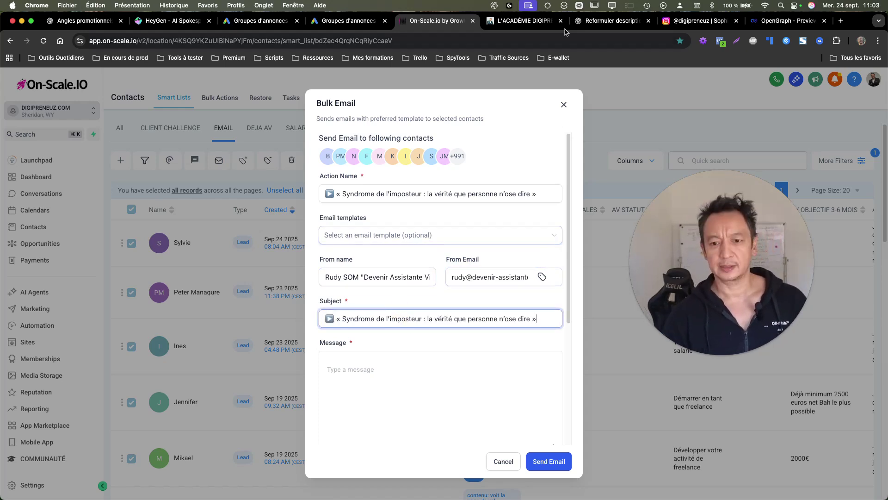
# Step: Move the ChatGPT tab beside On-Scale and open the relance email code in the editor
pyautogui.click(514, 20)
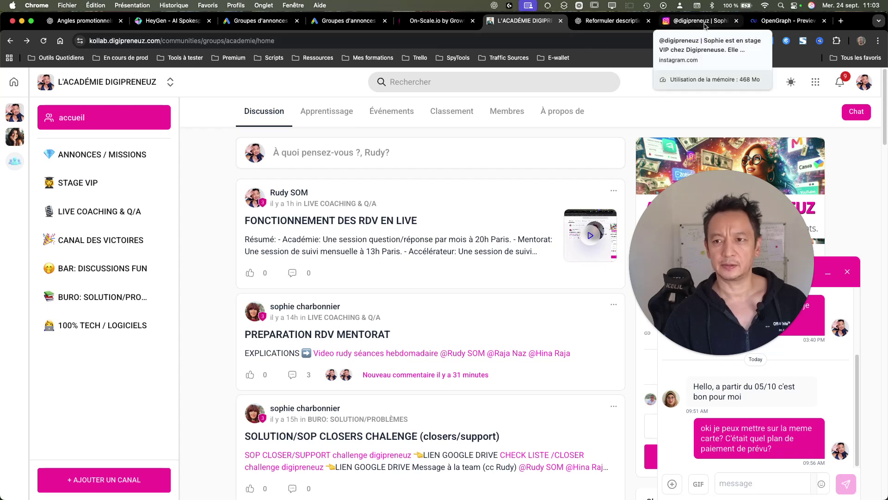
pyautogui.moveTo(608, 21); pyautogui.dragTo(505, 22)
pyautogui.scroll(-10, 601, 208)
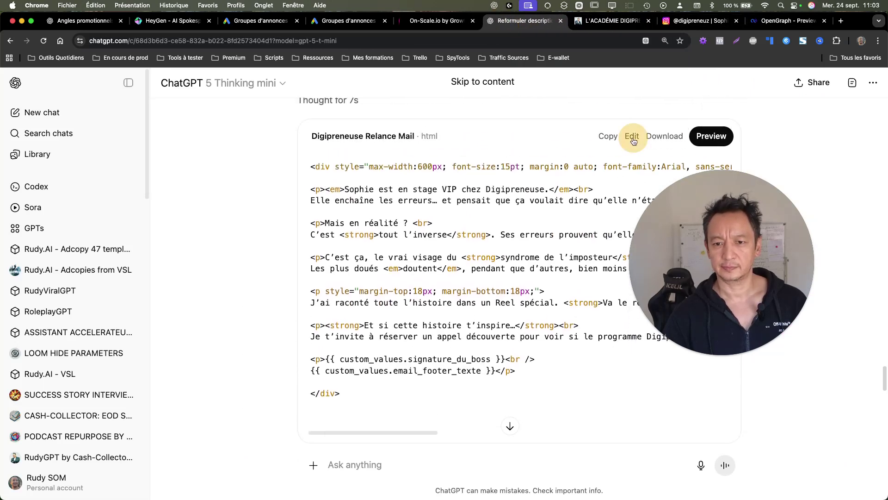
pyautogui.click(632, 130)
pyautogui.moveTo(680, 198); pyautogui.dragTo(73, 237)
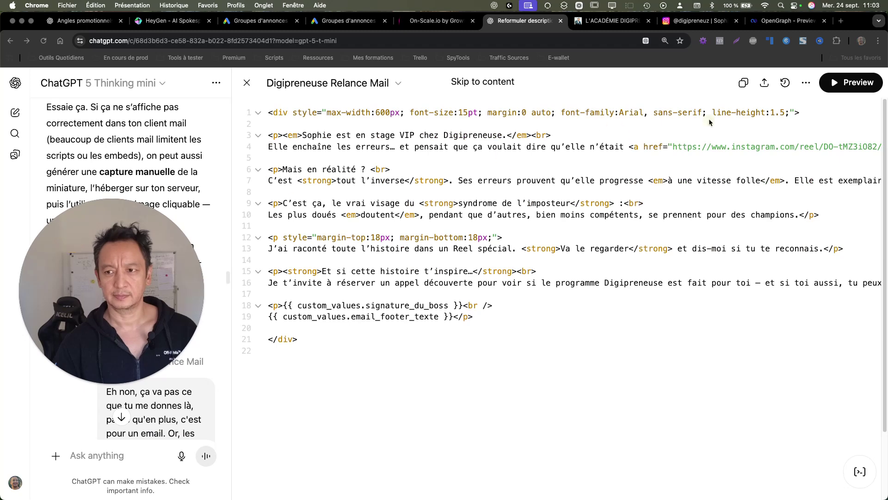
# Step: Copy the rendered Digipreneuse Relance Mail text and place the cursor in the bulk email Message body
pyautogui.click(840, 88)
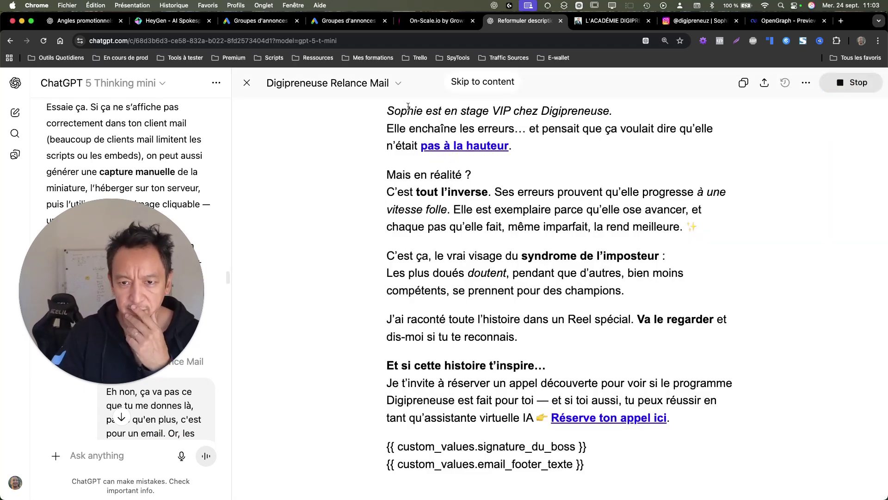
pyautogui.moveTo(384, 112); pyautogui.dragTo(615, 487)
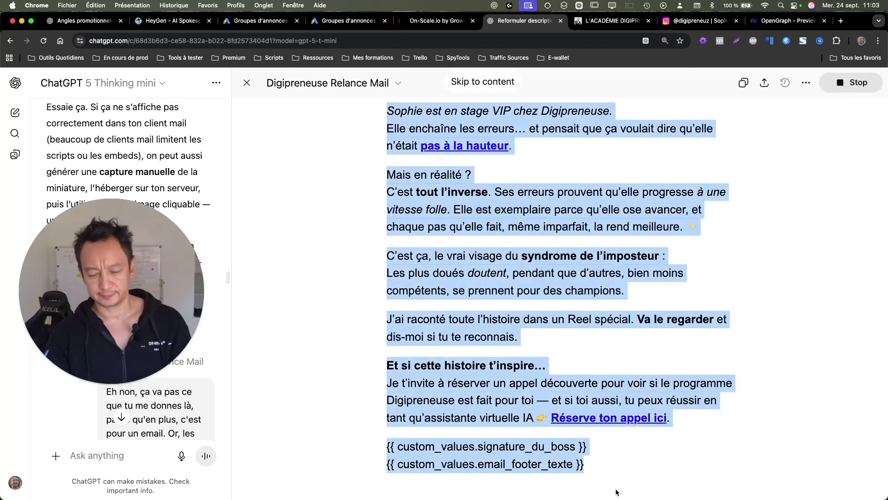
pyautogui.press('super+c')
pyautogui.click(436, 21)
pyautogui.click(420, 387)
# Step: Paste the email into Message, redoing the small-font opening lines in large font before 'Mais en réalité ?'
pyautogui.press('super+v')
pyautogui.scroll(10, 420, 387)
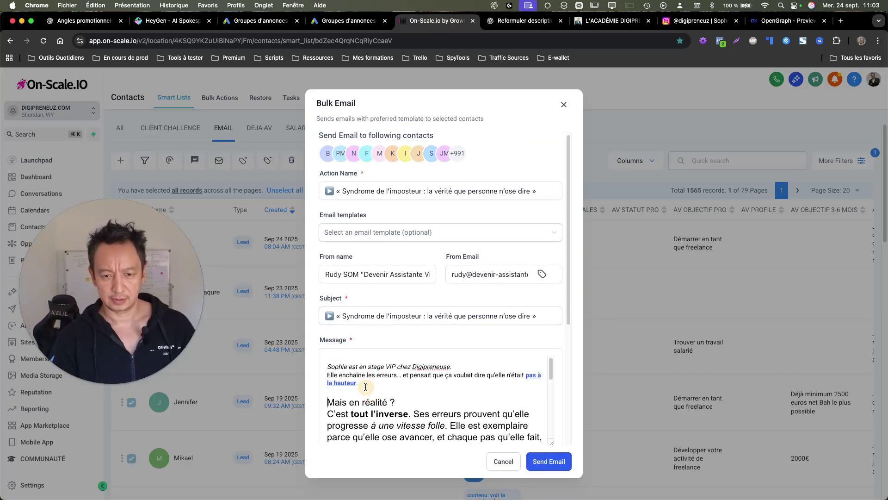
pyautogui.moveTo(361, 384); pyautogui.dragTo(311, 361)
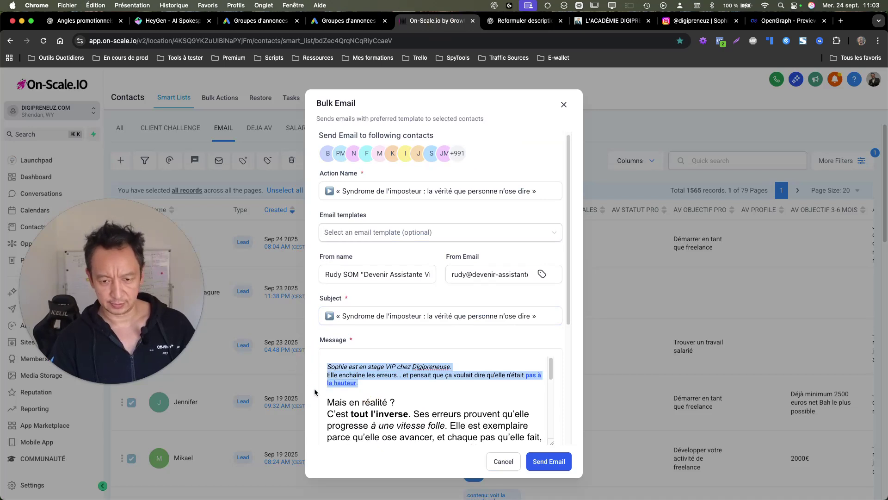
pyautogui.press('super+c')
pyautogui.click(327, 403)
pyautogui.press('super+v')
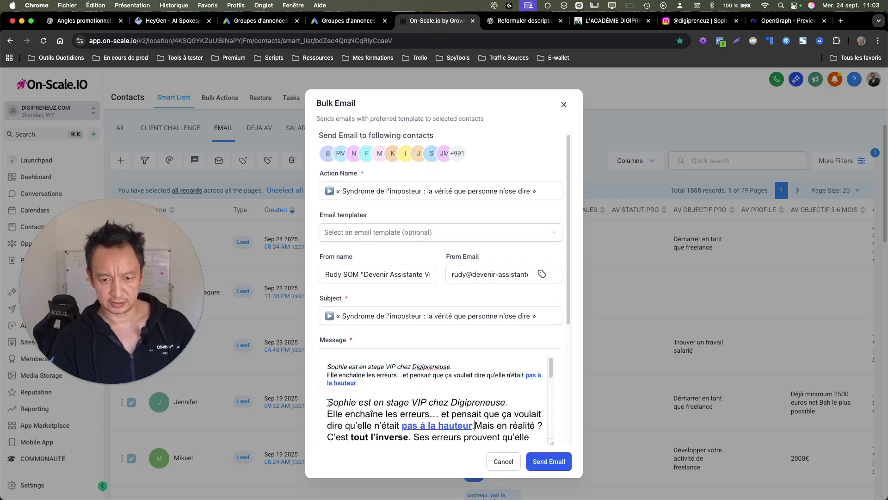
pyautogui.press('Return')
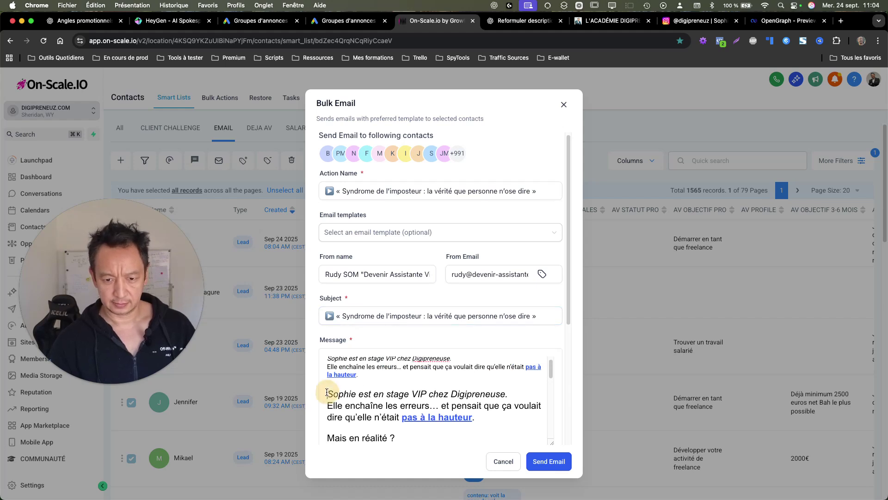
pyautogui.moveTo(328, 393); pyautogui.dragTo(326, 357)
pyautogui.press('BackSpace')
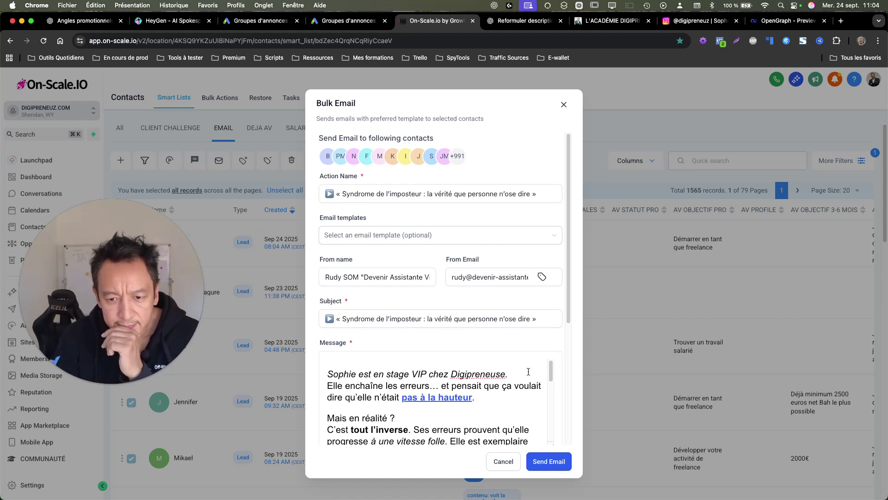
# Step: Add paragraph breaks before 'Ses erreurs…' and 'Elle est exemplaire…', and after 'l'imposteur:'
pyautogui.scroll(-2, 475, 386)
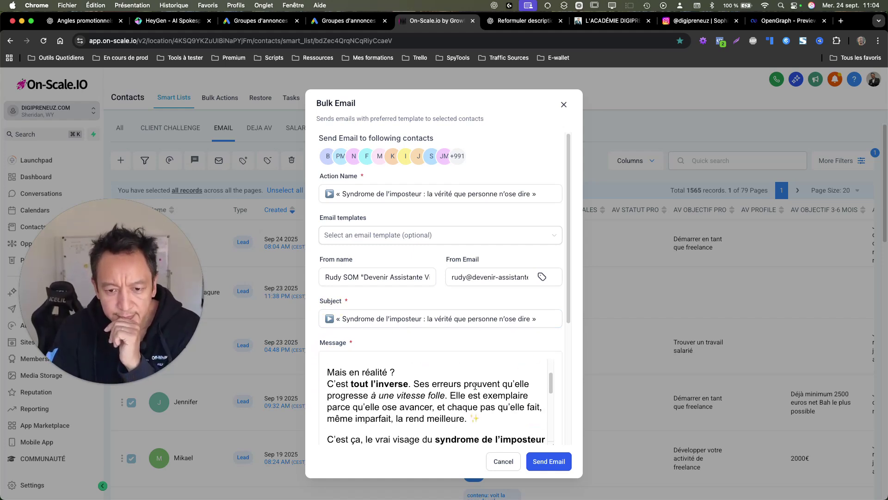
pyautogui.click(412, 380)
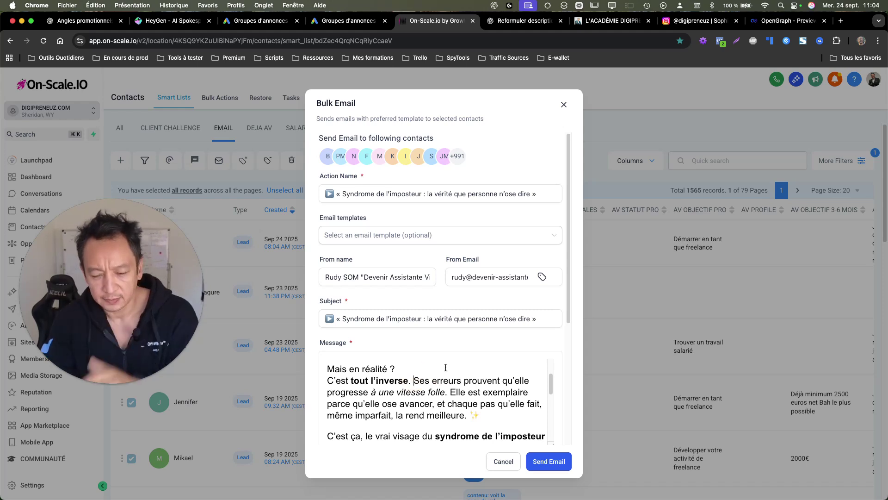
pyautogui.press('Return')
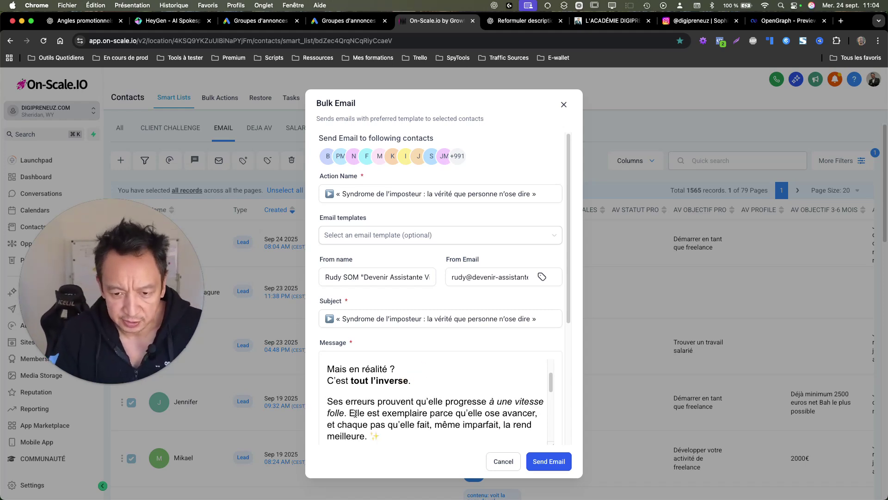
pyautogui.click(350, 413)
pyautogui.press('Return')
pyautogui.scroll(-2, 410, 408)
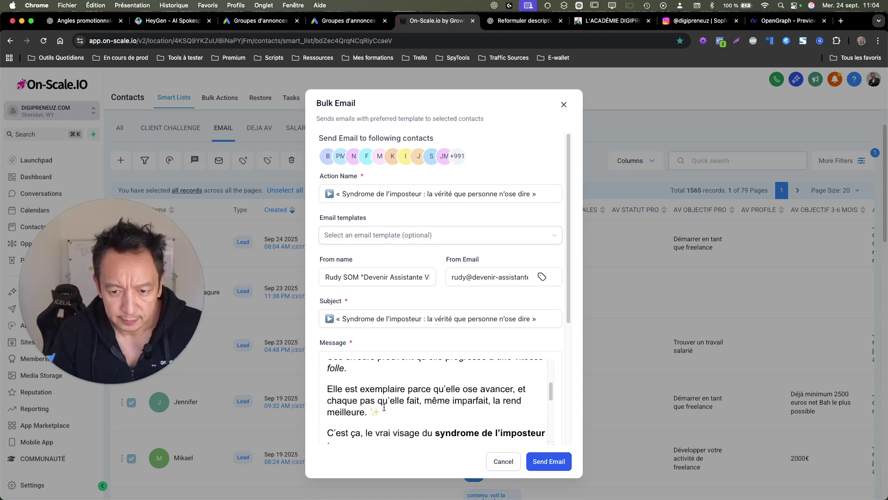
pyautogui.scroll(-1, 410, 407)
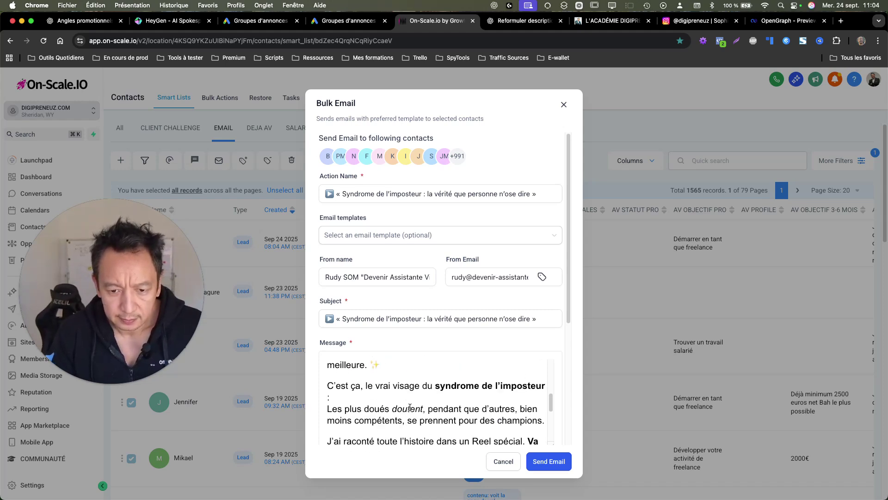
pyautogui.click(329, 404)
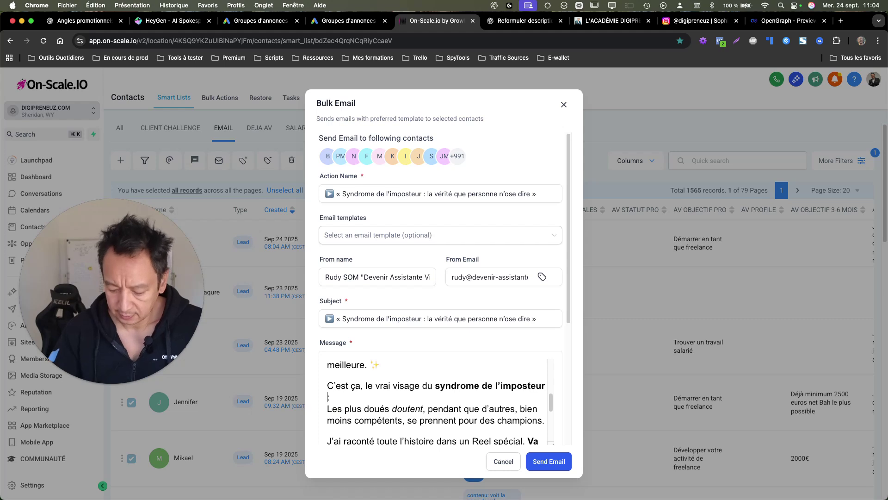
pyautogui.press('BackSpace')
pyautogui.click(387, 401)
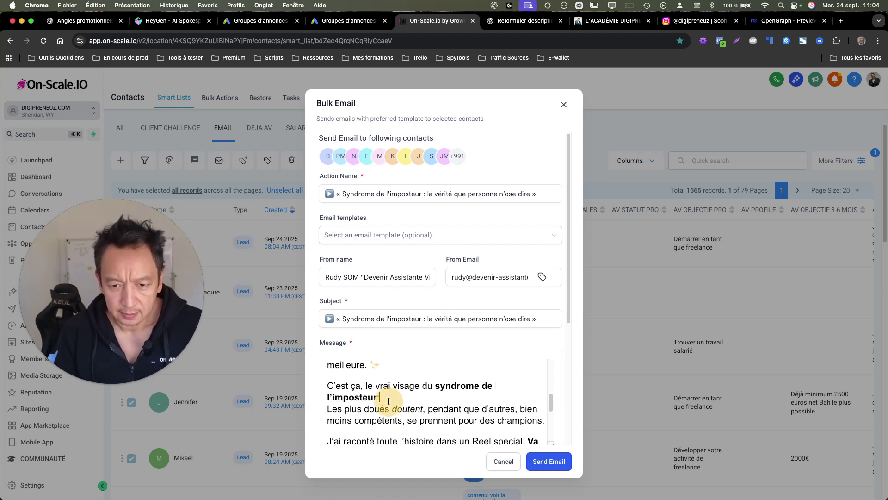
pyautogui.press('Return')
# Step: Put 'Va le regarder…' on its own paragraph and add a blank line after 'Et si cette histoire t'inspire…'
pyautogui.scroll(-2, 449, 411)
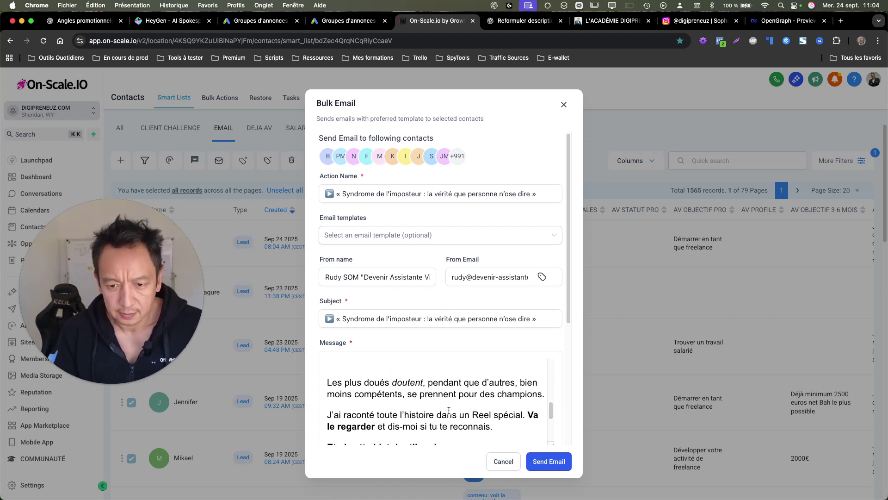
pyautogui.scroll(-2, 364, 417)
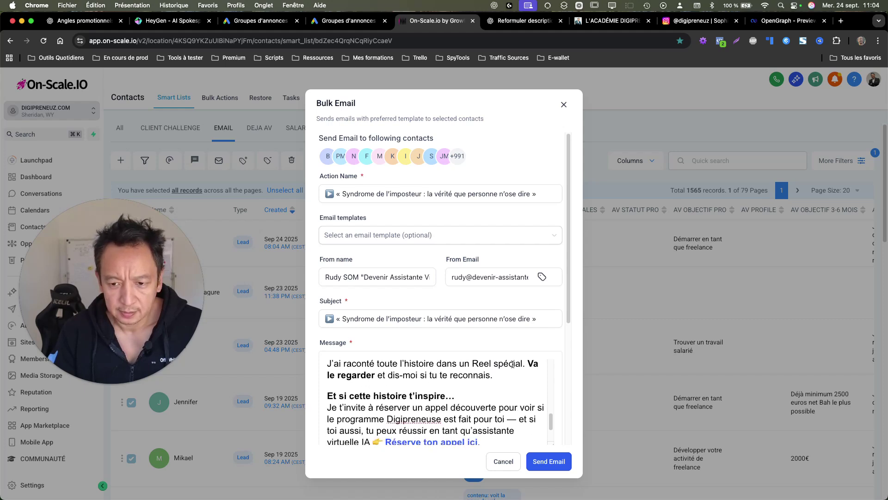
pyautogui.press('Return')
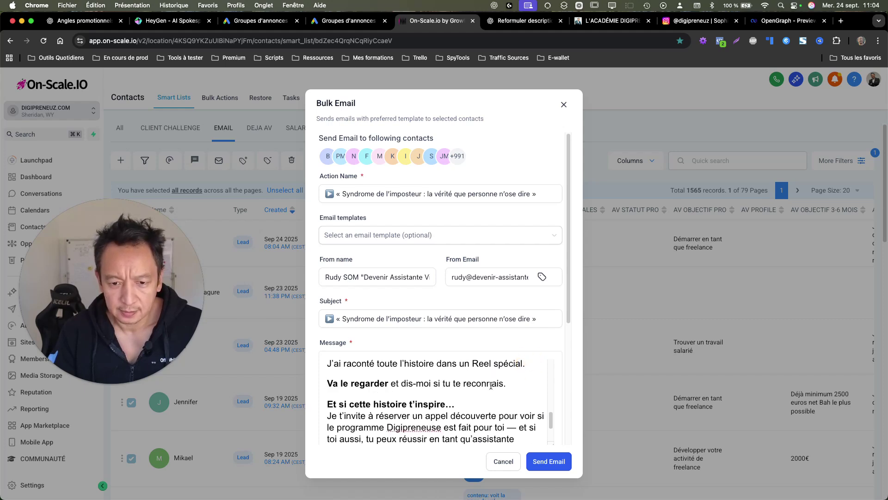
pyautogui.scroll(-2, 491, 384)
pyautogui.scroll(2, 476, 379)
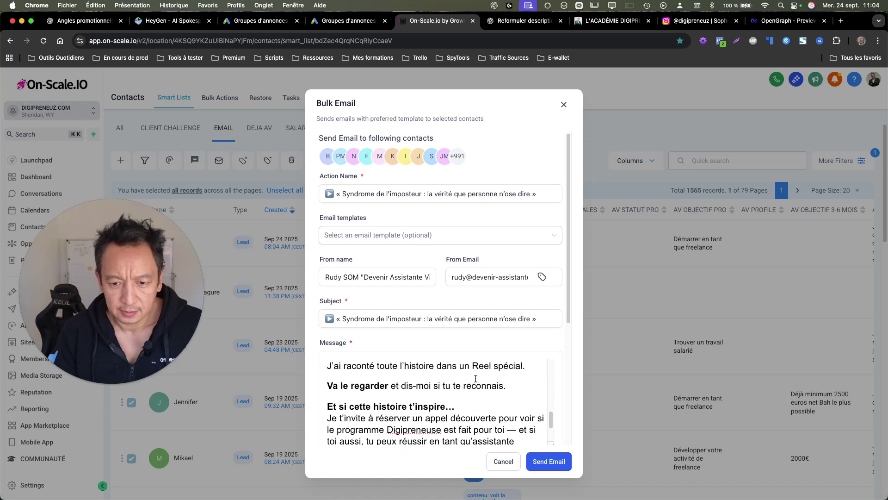
pyautogui.click(475, 406)
pyautogui.press('Return')
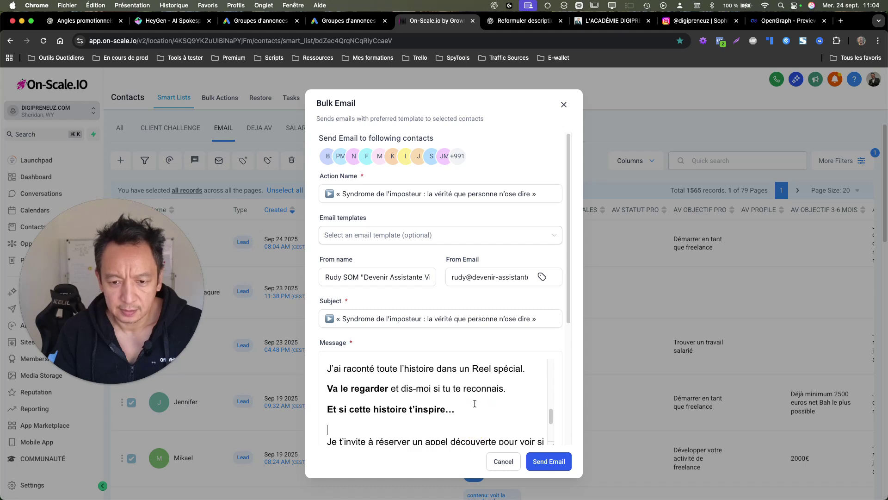
pyautogui.scroll(2, 475, 405)
pyautogui.scroll(3, 475, 404)
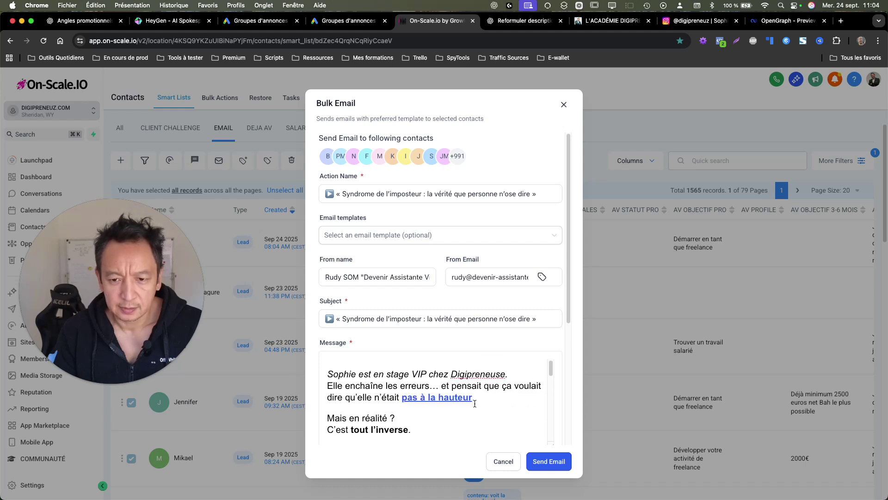
# Step: Copy the Instagram reel address behind the 'pas à la hauteur' link in the ChatGPT draft
pyautogui.click(526, 18)
pyautogui.click(575, 229)
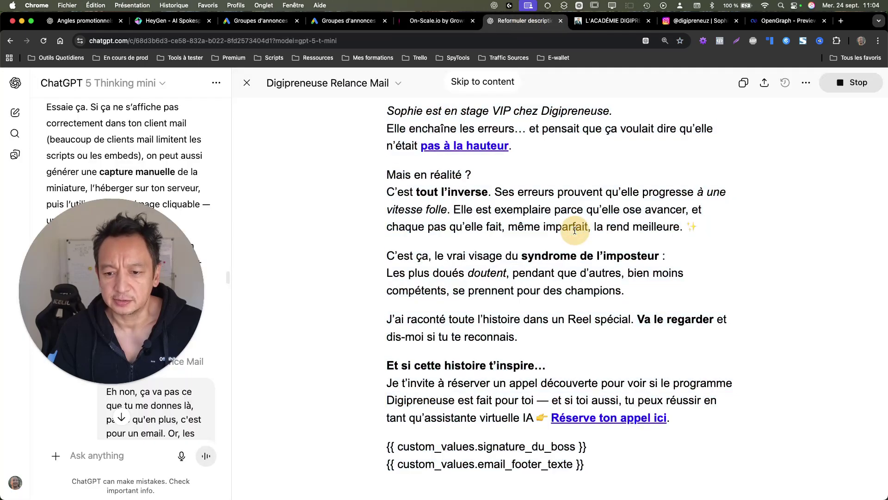
pyautogui.rightClick(471, 147)
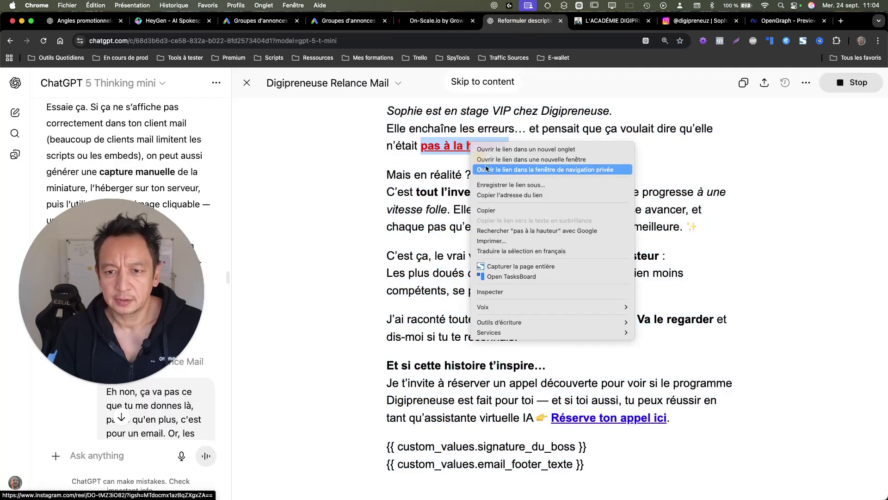
pyautogui.click(507, 194)
pyautogui.click(452, 27)
pyautogui.scroll(-5, 450, 415)
pyautogui.scroll(-5, 451, 415)
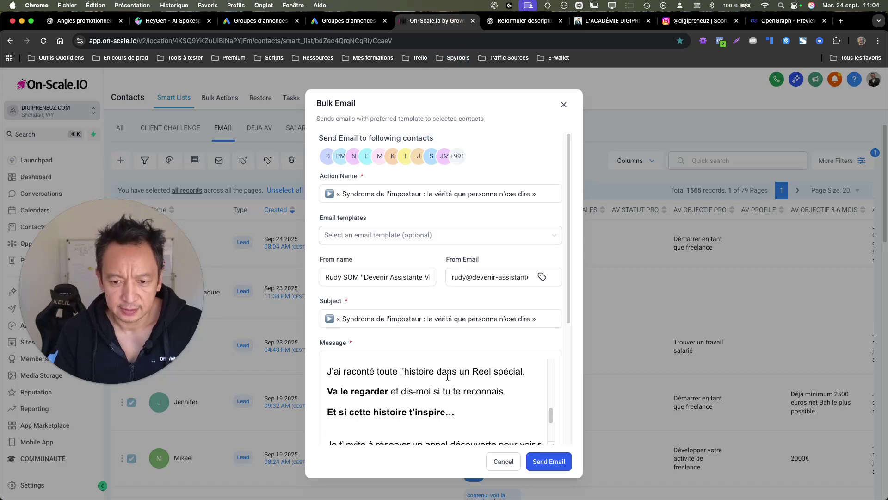
# Step: Make the sentence 'J'ai raconté toute l'histoire dans un Reel spécial.' bold
pyautogui.scroll(2, 417, 373)
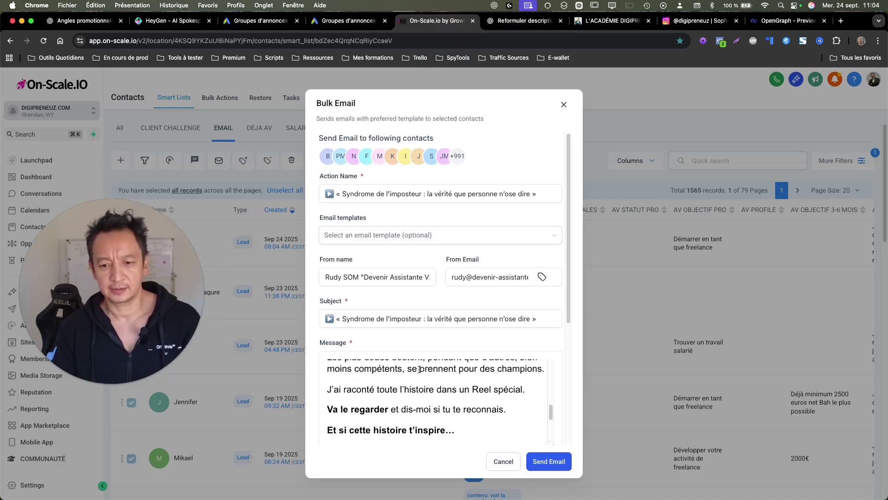
pyautogui.doubleClick(426, 391)
pyautogui.tripleClick(427, 391)
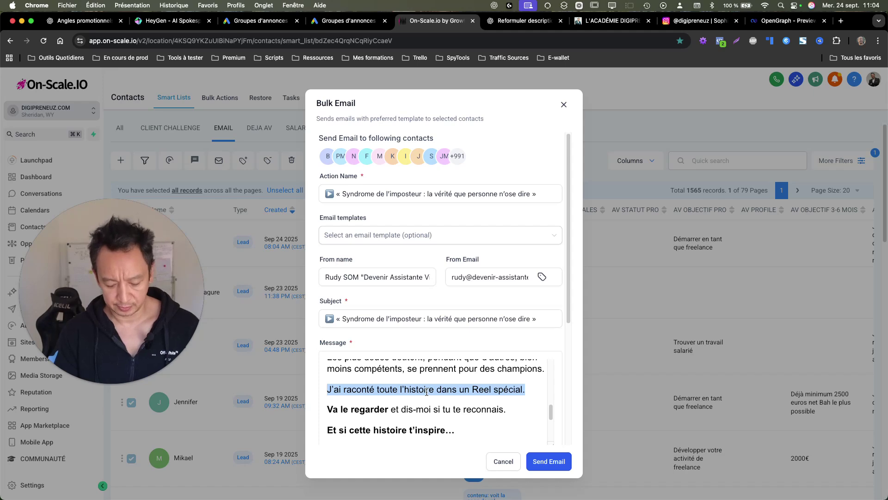
pyautogui.press('super+b')
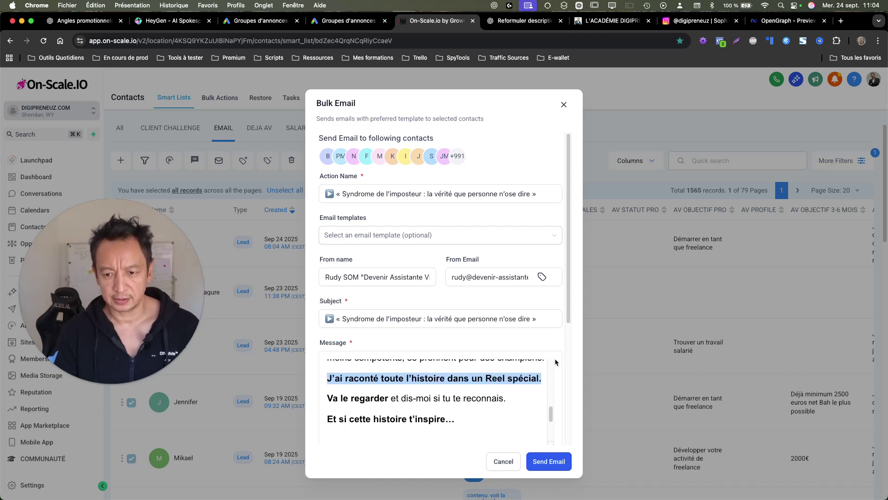
# Step: Link that sentence to the pasted Instagram reel URL, opening in a new window
pyautogui.scroll(-3, 554, 358)
pyautogui.click(507, 317)
pyautogui.click(454, 240)
pyautogui.write('instagram.com/reel/DO-tMZ3iO82/?igsh=MTdocmx1azBqZXgxZA==')
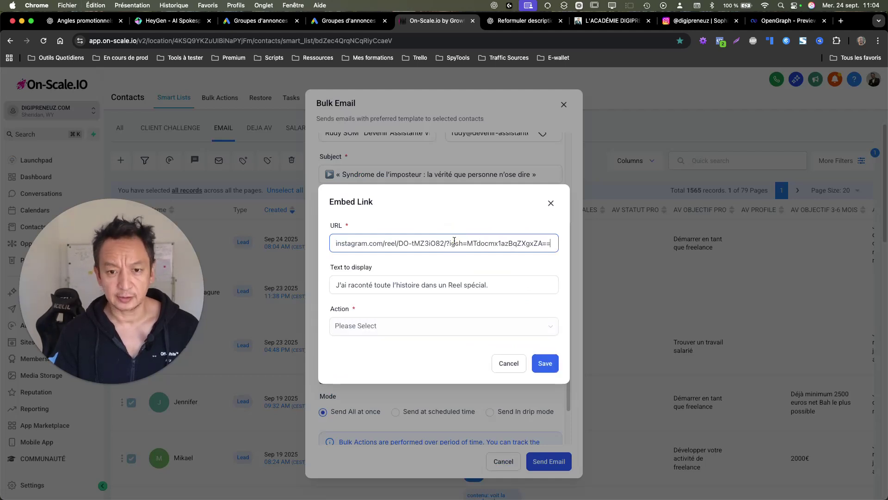
pyautogui.click(500, 324)
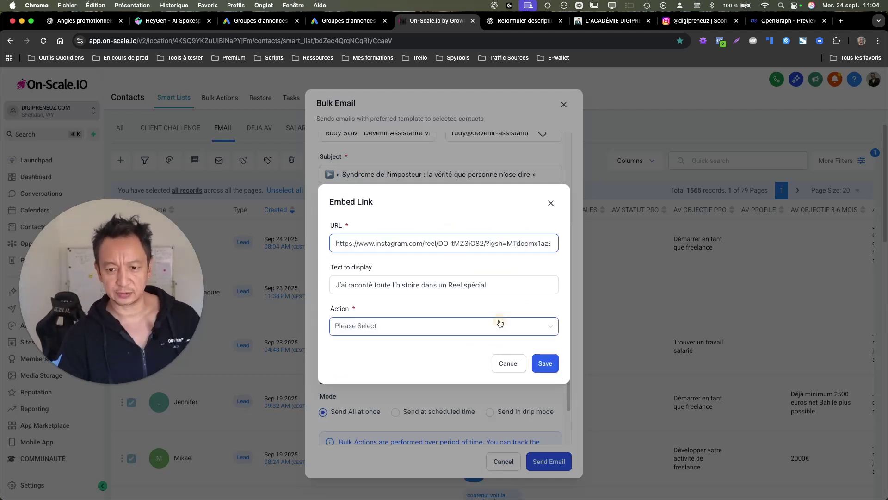
pyautogui.click(484, 361)
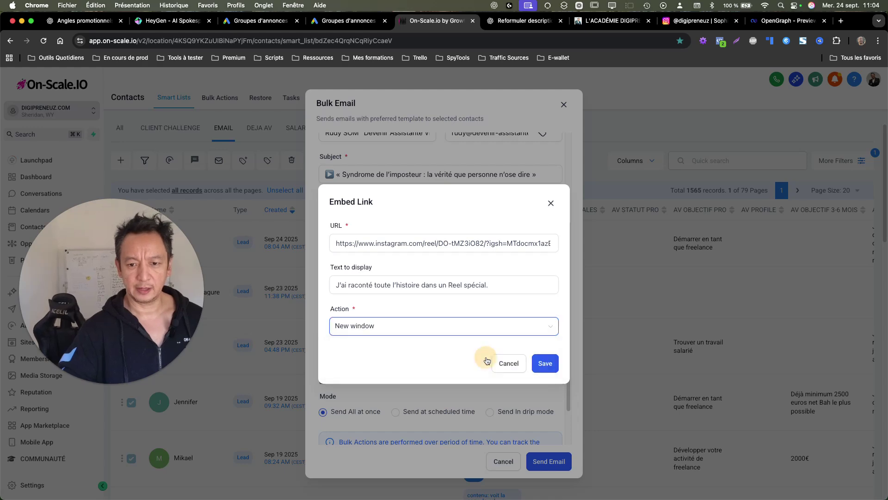
pyautogui.click(545, 362)
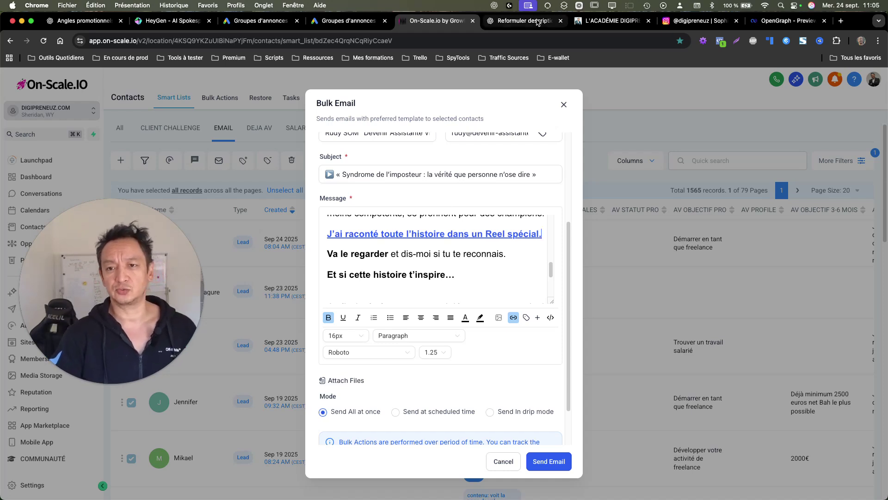
# Step: Insert a line break before the 👉 emoji so 'Réserve ton appel ici.' starts a new paragraph
pyautogui.scroll(-4, 479, 262)
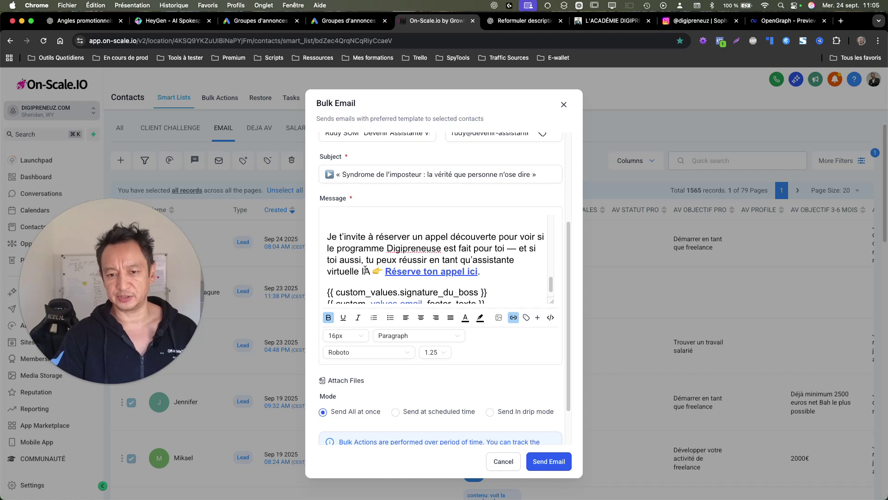
pyautogui.click(375, 272)
pyautogui.press('Return')
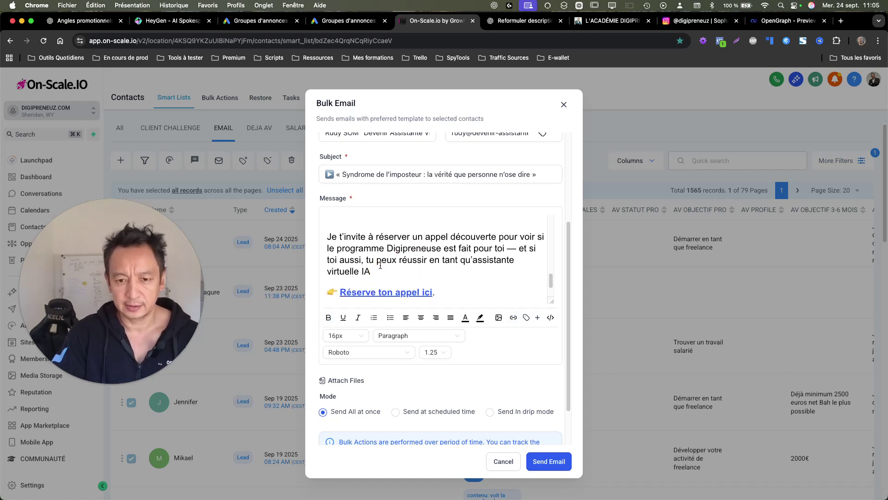
pyautogui.scroll(2, 380, 265)
pyautogui.scroll(-2, 479, 272)
pyautogui.scroll(2, 478, 273)
pyautogui.scroll(-3, 461, 259)
pyautogui.scroll(-1, 461, 259)
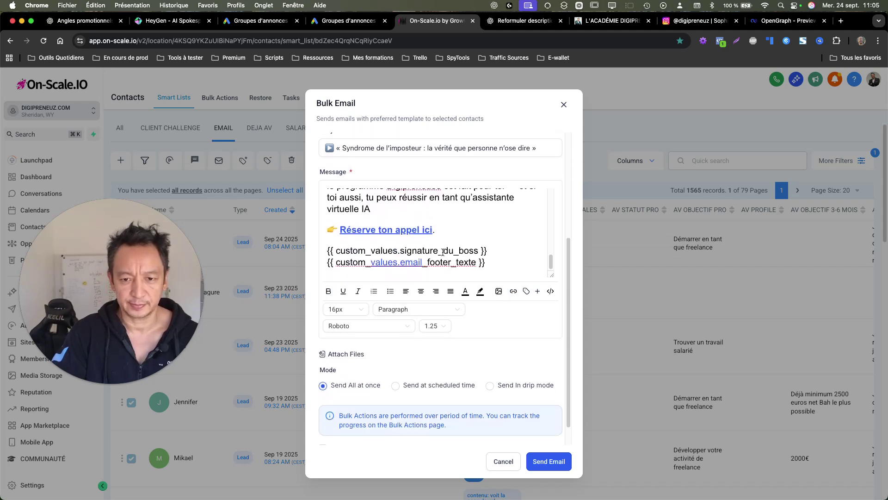
# Step: Switch to Send at scheduled time and pick Sep 25 at 09:00 in the date picker
pyautogui.click(422, 388)
pyautogui.scroll(-3, 417, 384)
pyautogui.click(425, 356)
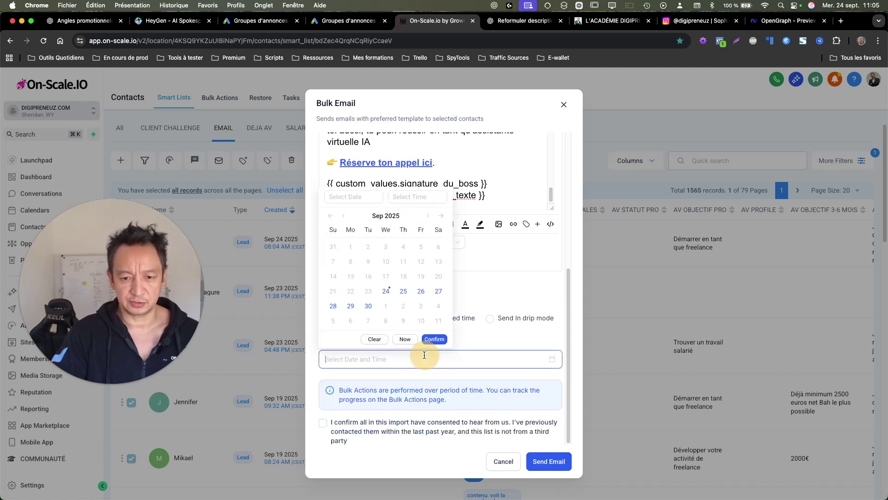
pyautogui.click(403, 291)
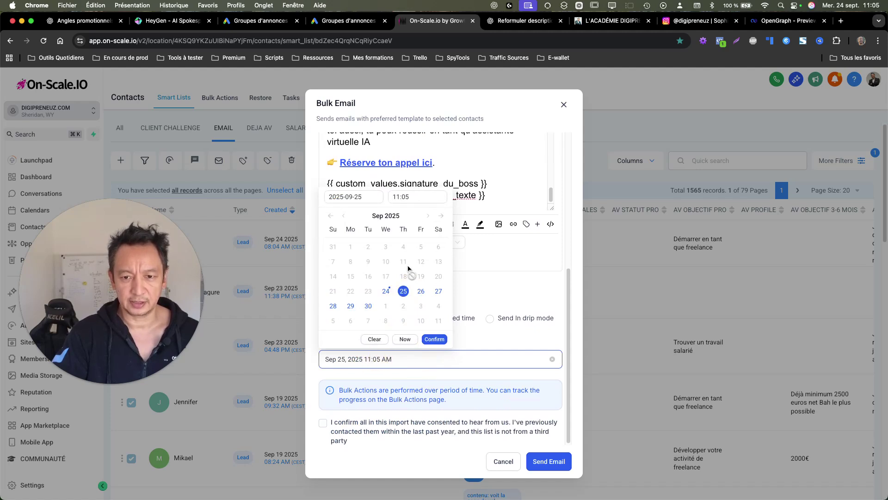
pyautogui.click(393, 192)
pyautogui.scroll(5, 400, 221)
pyautogui.click(401, 290)
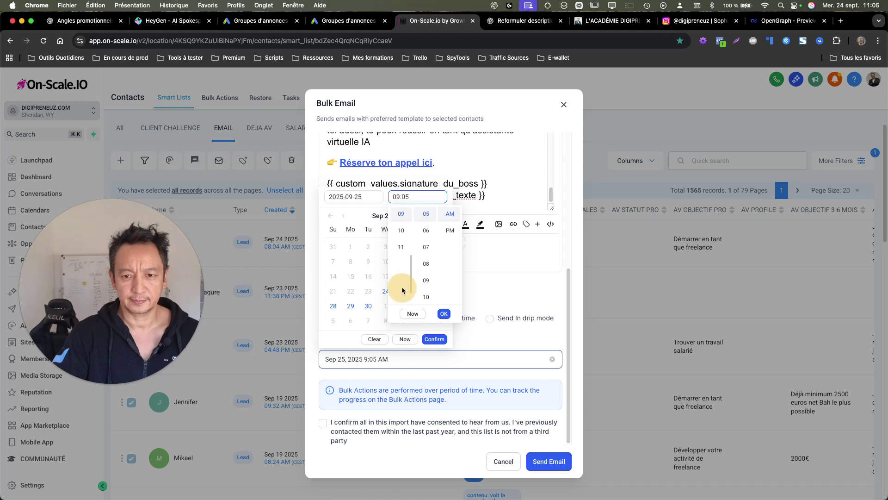
pyautogui.scroll(3, 429, 229)
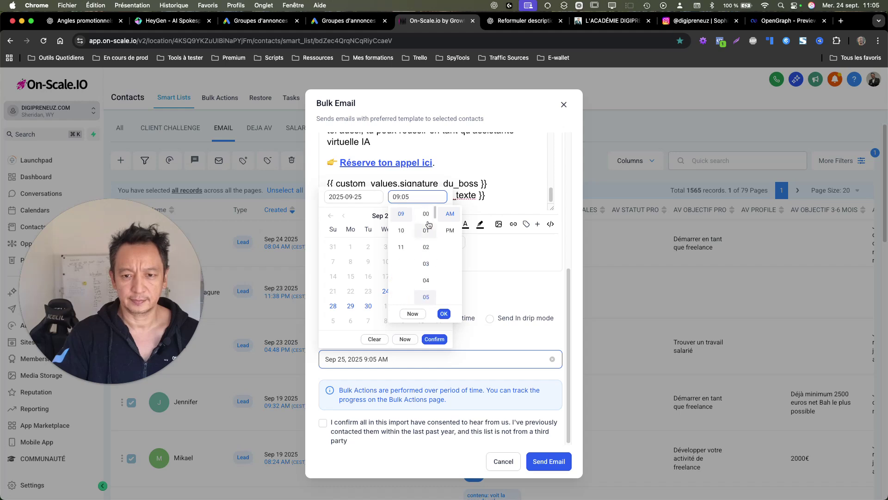
pyautogui.click(426, 213)
pyautogui.click(444, 313)
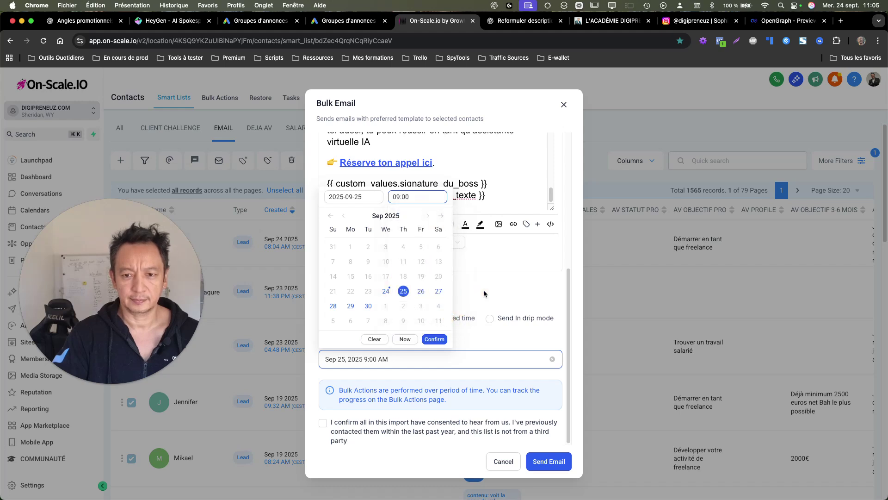
pyautogui.click(490, 279)
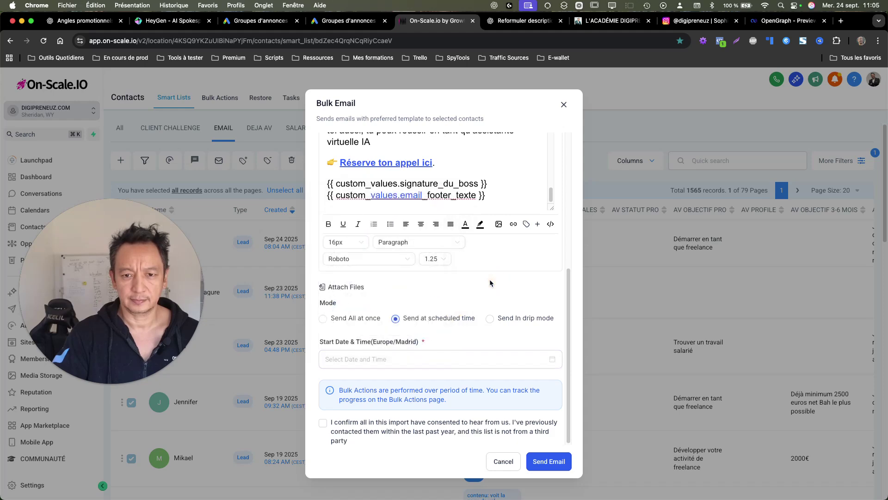
# Step: Remove the automatic link from the values.email footer placeholder
pyautogui.doubleClick(406, 200)
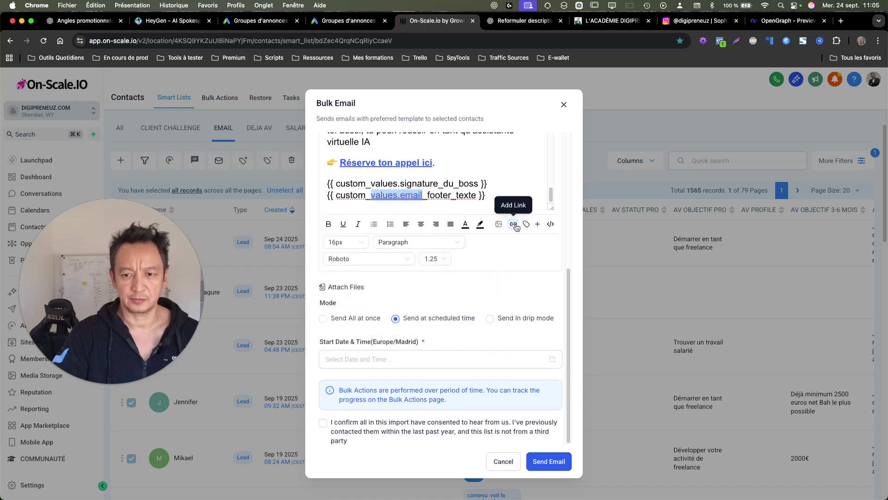
pyautogui.click(515, 225)
pyautogui.click(347, 363)
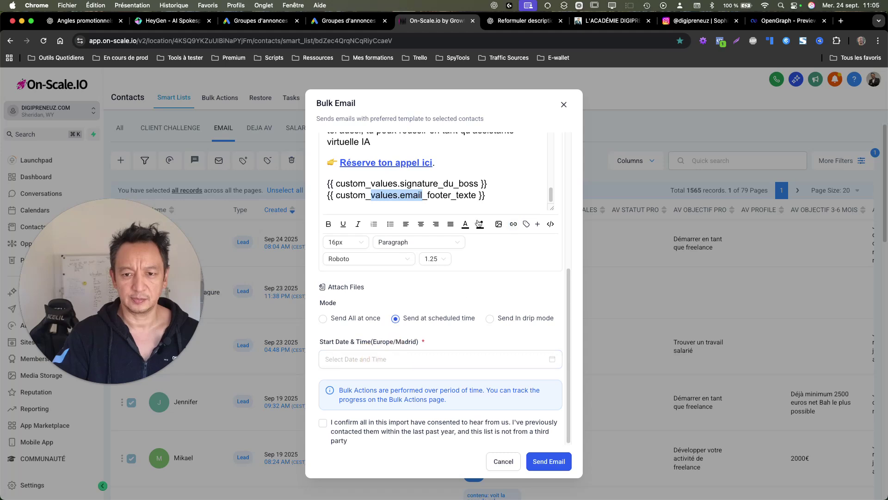
pyautogui.click(481, 195)
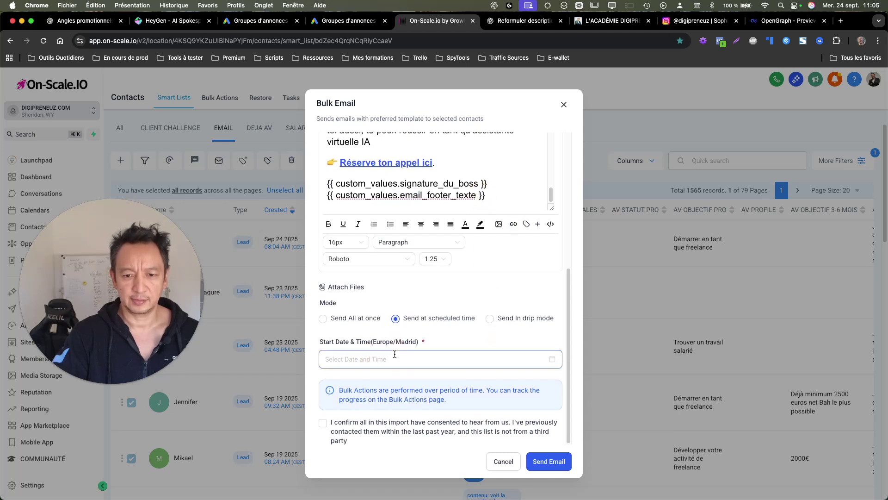
# Step: Set the start to Sep 25, 2025 9:00 AM, confirm contact consent, and schedule the email
pyautogui.click(450, 357)
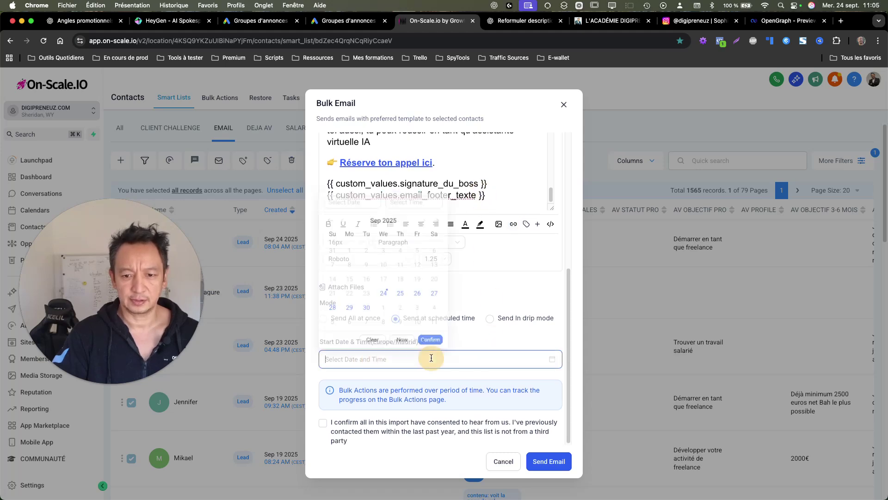
pyautogui.click(402, 294)
pyautogui.click(402, 283)
pyautogui.scroll(3, 432, 222)
pyautogui.click(430, 214)
pyautogui.click(443, 315)
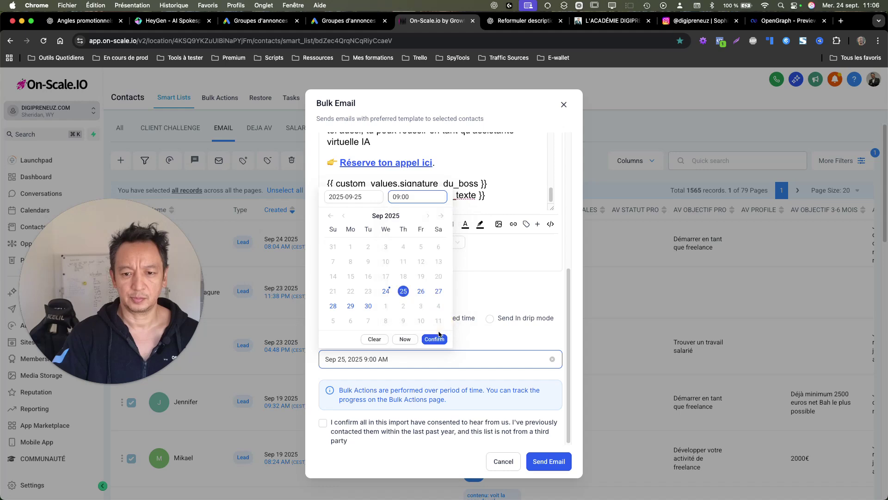
pyautogui.click(434, 339)
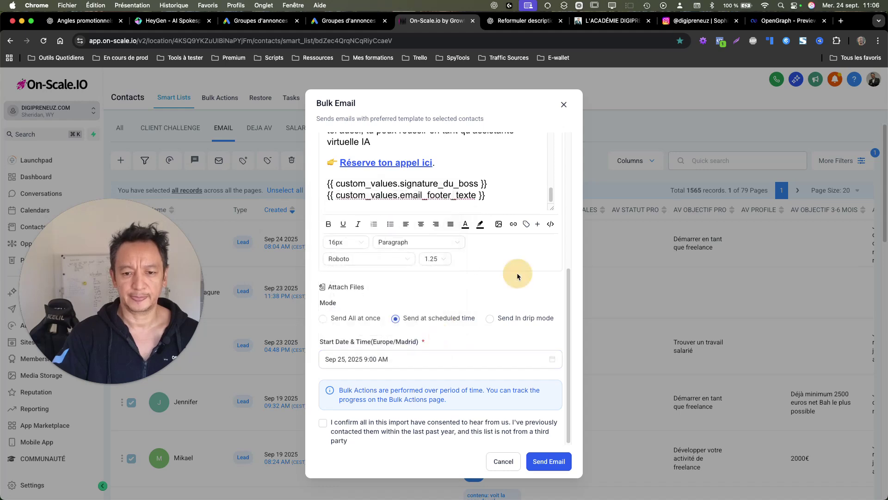
pyautogui.click(326, 423)
pyautogui.click(538, 460)
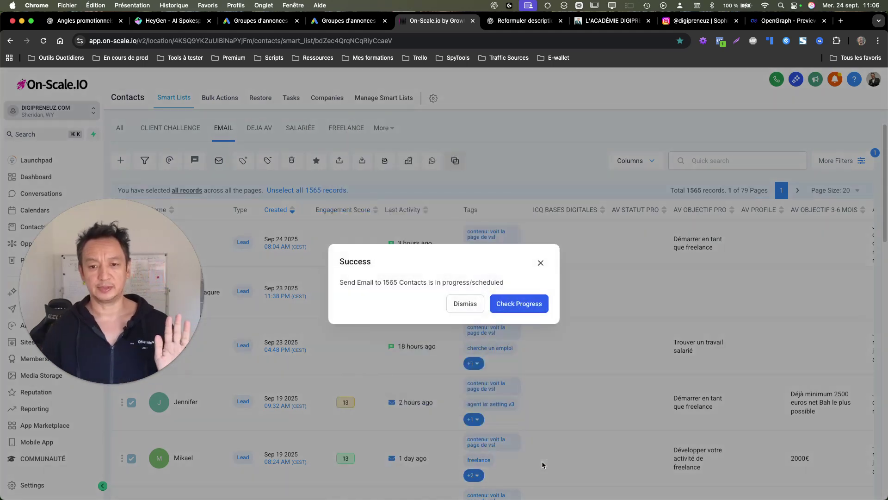